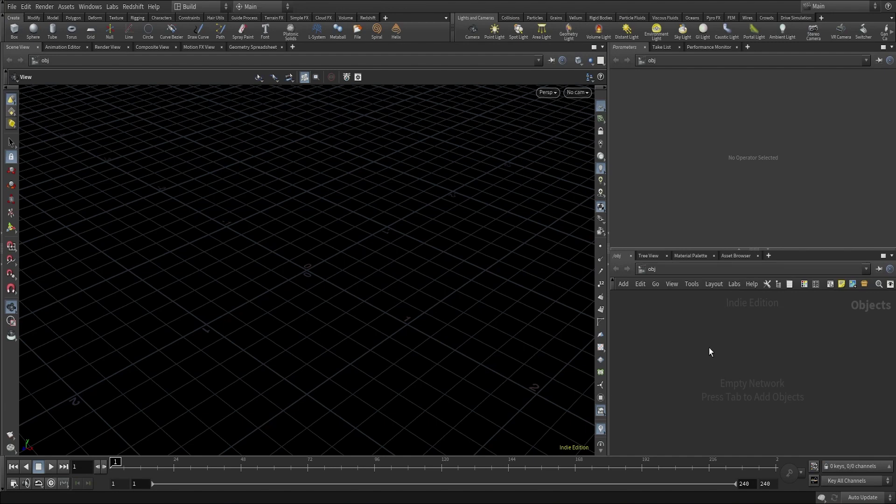
Create a Geometry object named Sim and colour its node purple
key(Tab)
text(geo)
key(Return)
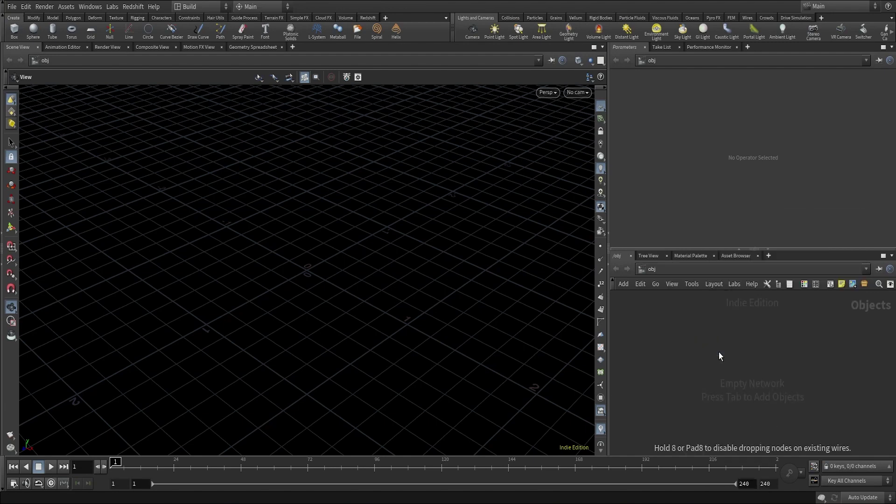
click(718, 352)
double_click(749, 352)
text(S)
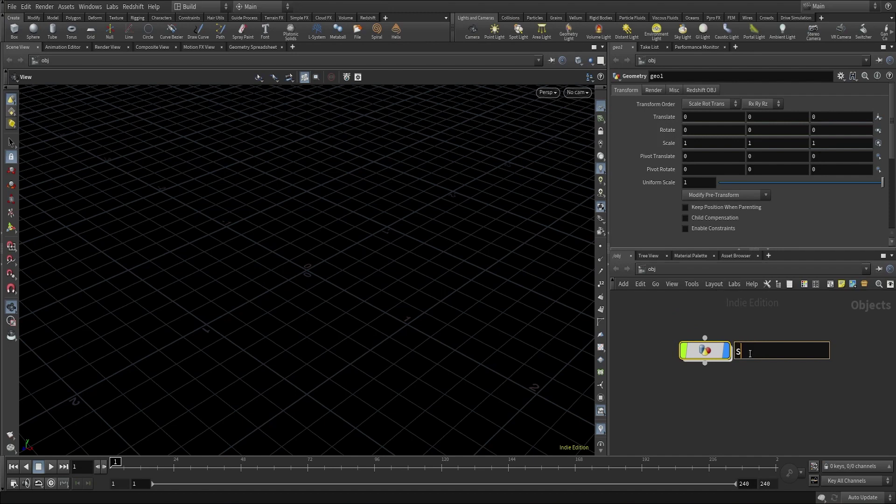
text(im)
key(Return)
key(c)
click(823, 438)
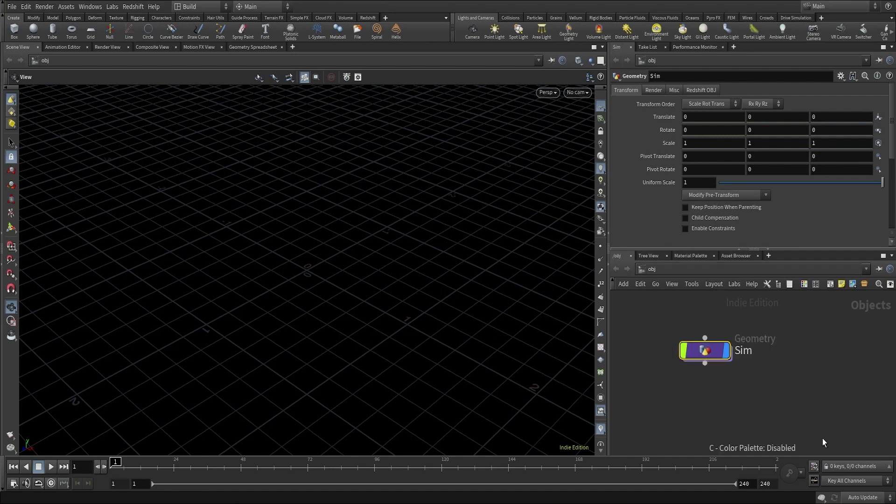
Inside the Sim object, add a Grid node and set its size to 3 by 3
double_click(713, 357)
key(Tab)
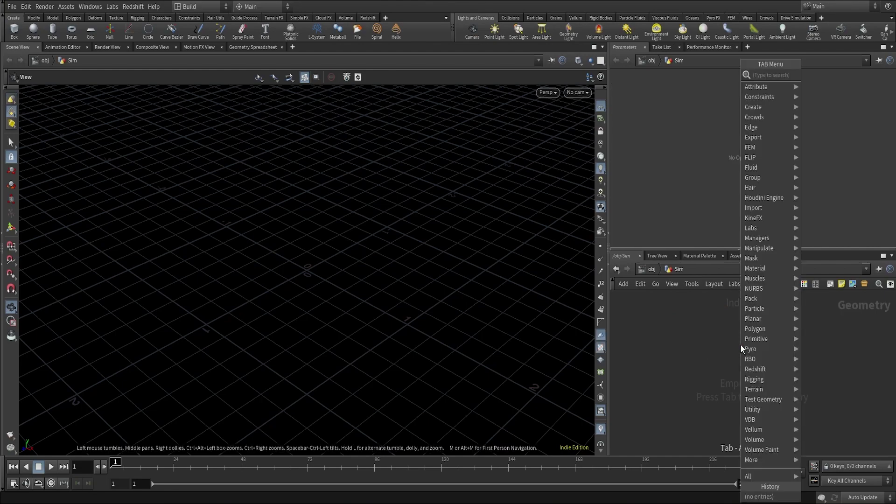
text(gri)
key(Return)
click(741, 345)
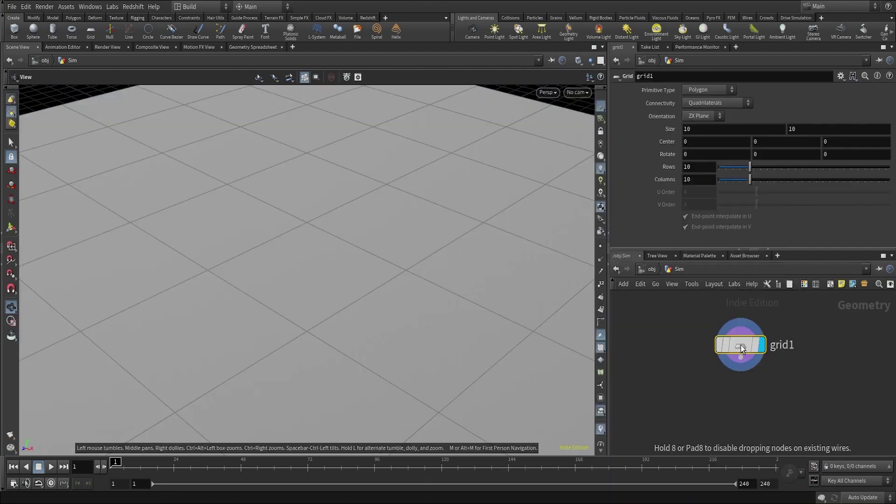
text(3)
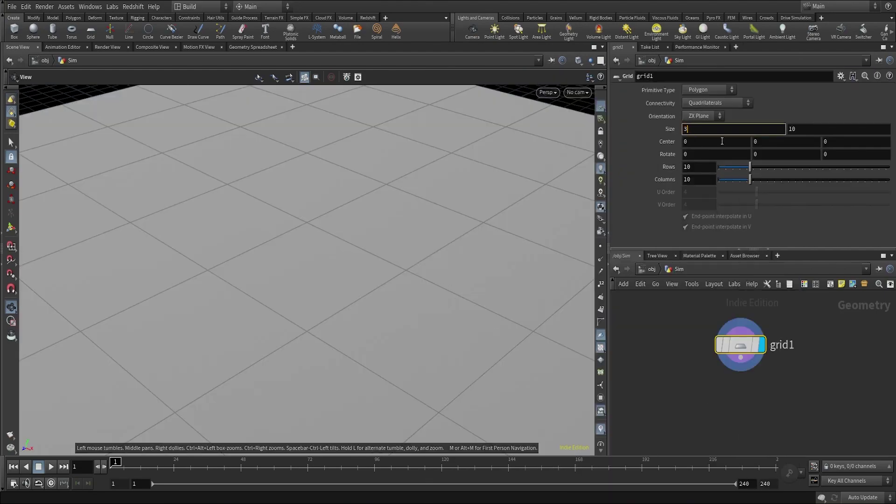
key(Tab)
text(3)
click(829, 371)
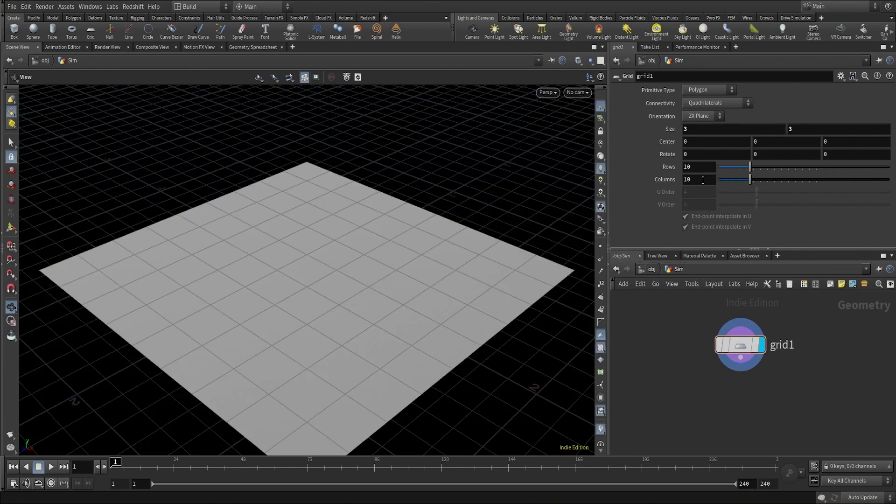
Reduce the grid to 2 rows and 2 columns, and check its corner points
drag(702, 168, 666, 167)
text(2)
click(703, 180)
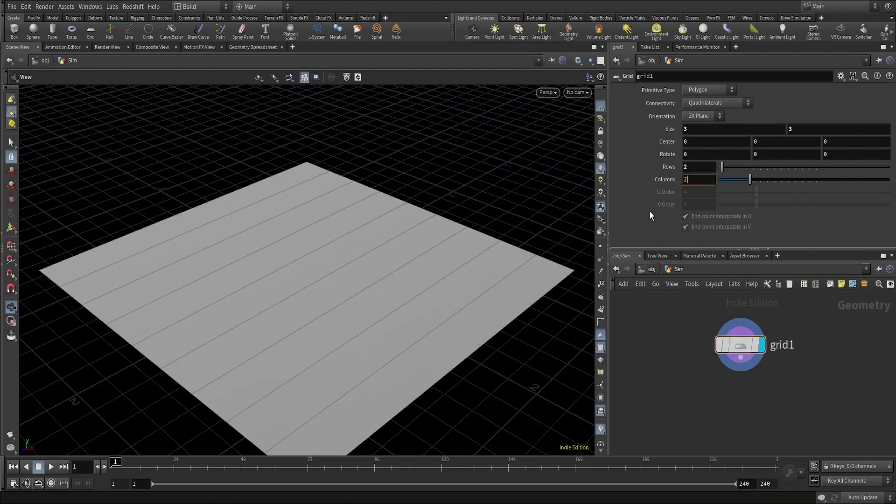
text(2)
key(Return)
click(601, 247)
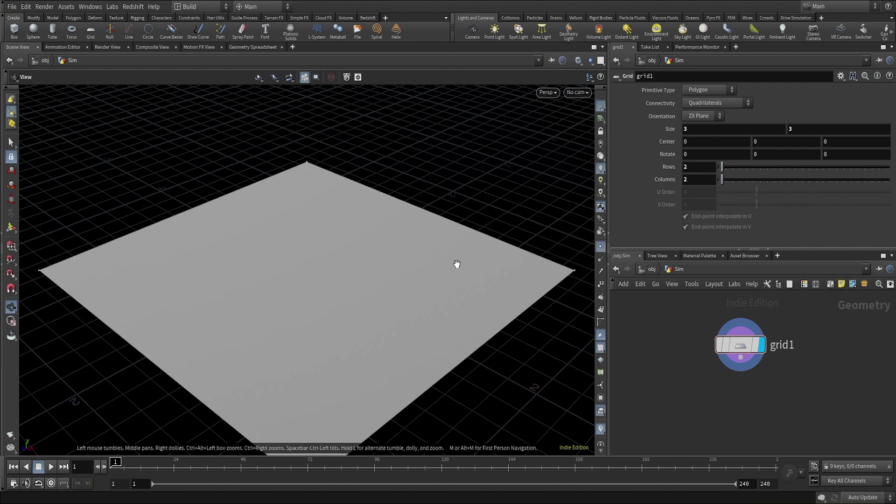
scroll(456, 264, down, 2)
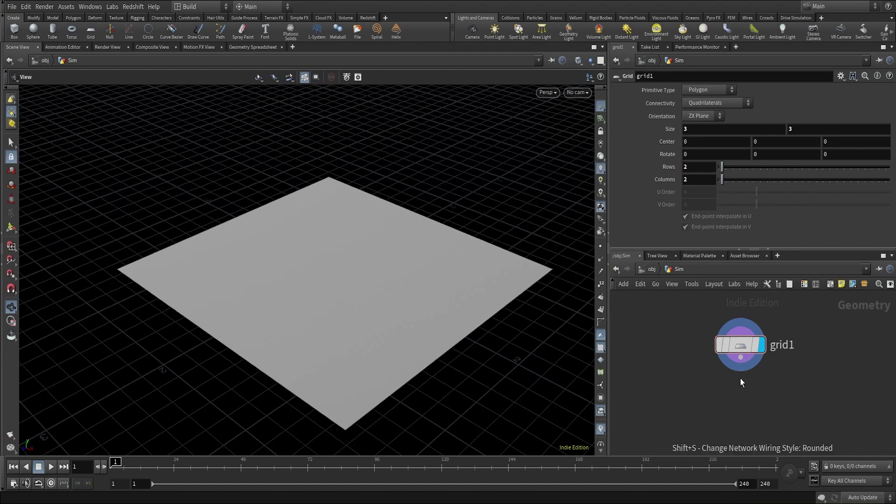
Connect a UV Project node to the grid's output and display its result
drag(740, 358, 662, 409)
text(uvpro)
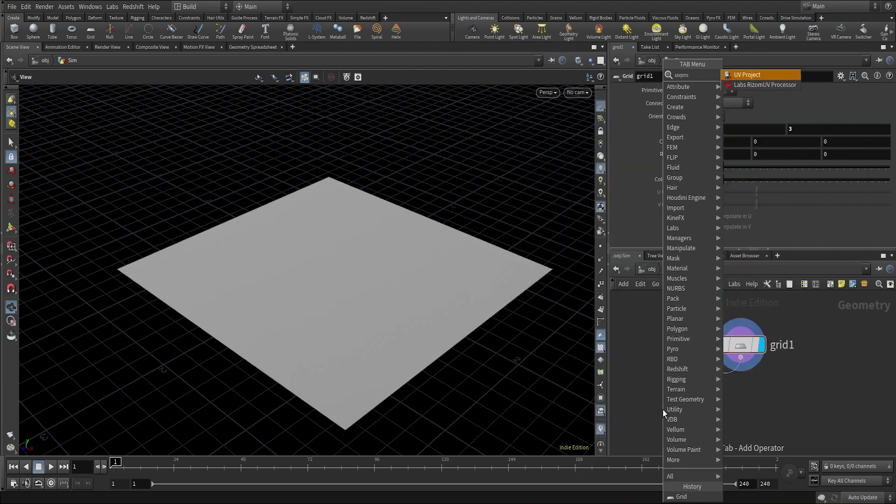
key(Return)
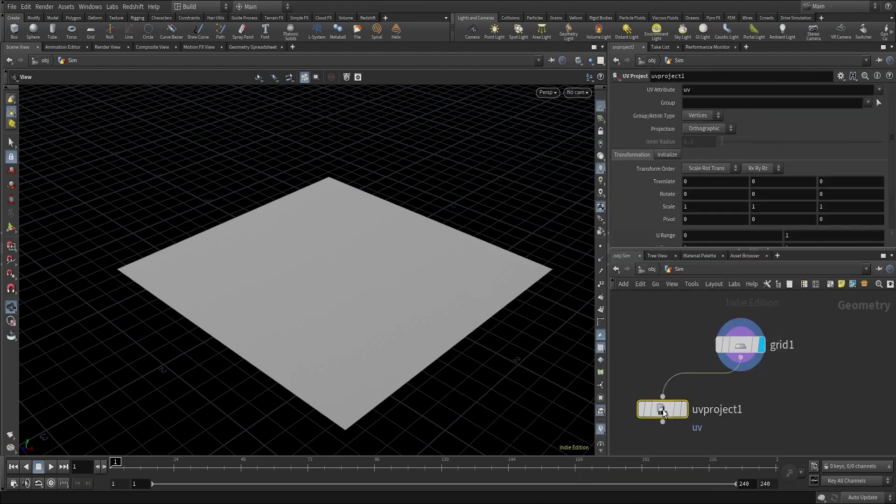
drag(671, 413, 720, 423)
click(733, 420)
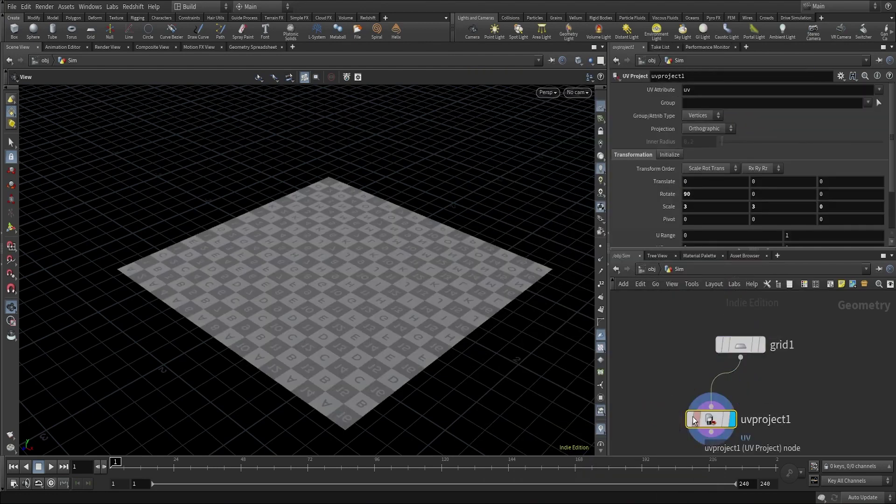
Set the UV projection's X rotation to -90 to correct the texture orientation on the grid
drag(298, 308, 347, 280)
scroll(346, 281, down, 5)
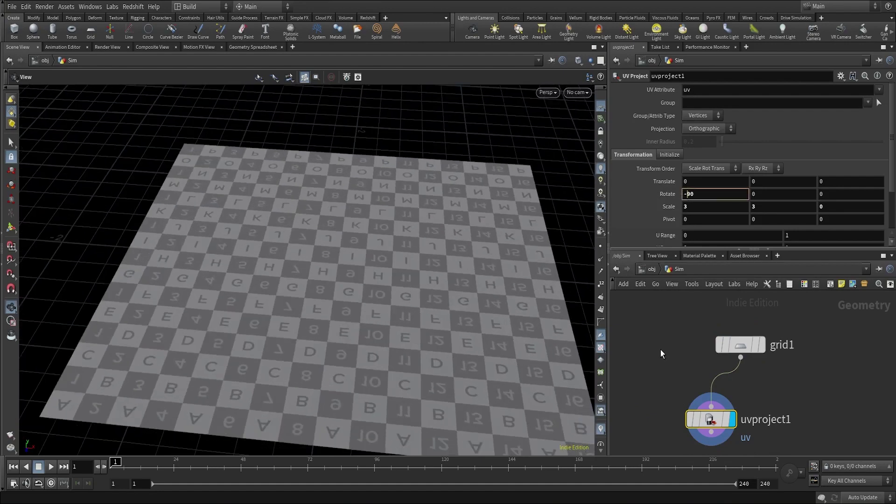
key(Return)
scroll(444, 267, down, 3)
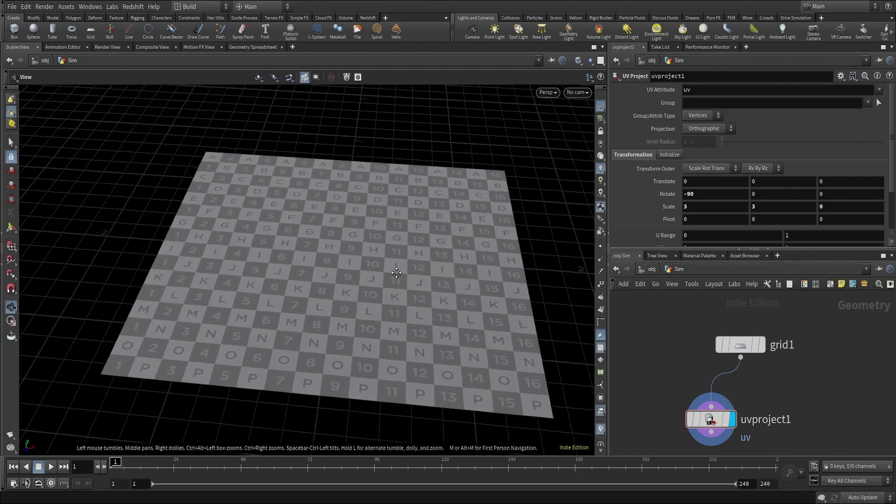
middle_drag(394, 279, 334, 234)
Connect a Remesh node to the UV Project output and display its result
drag(713, 422, 733, 418)
middle_drag(733, 419, 722, 348)
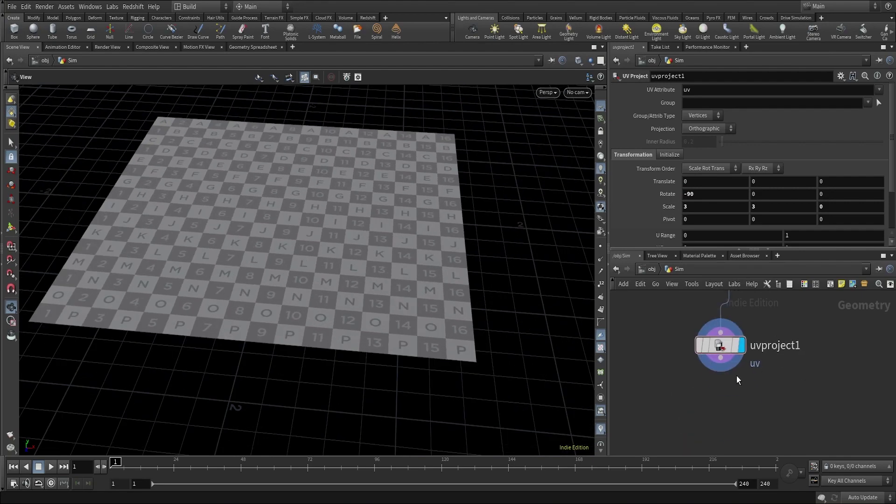
click(721, 359)
key(Tab)
text(remesh)
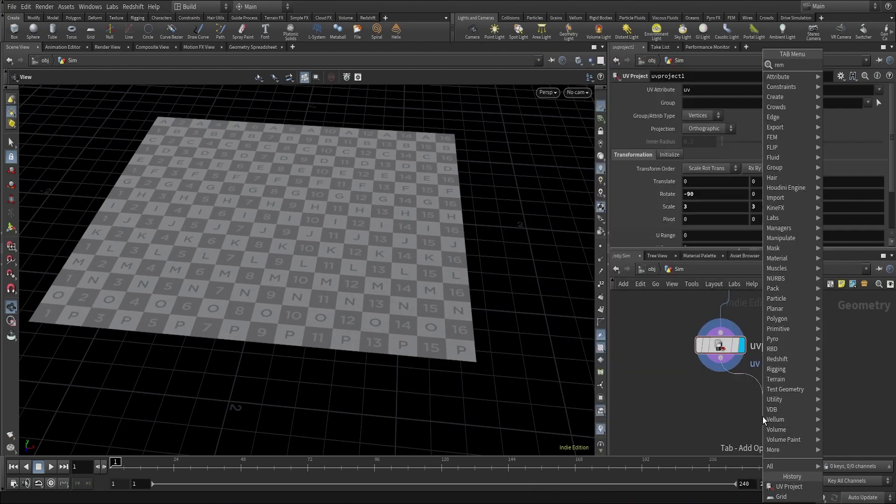
key(Return)
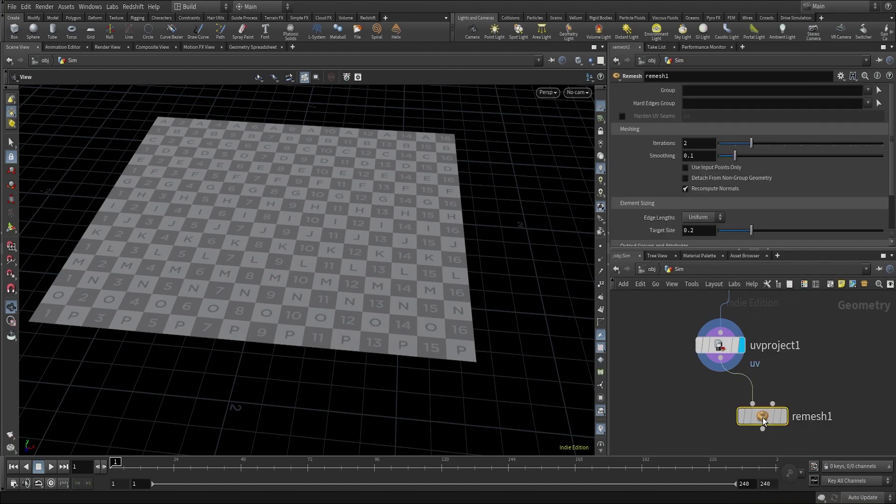
click(718, 424)
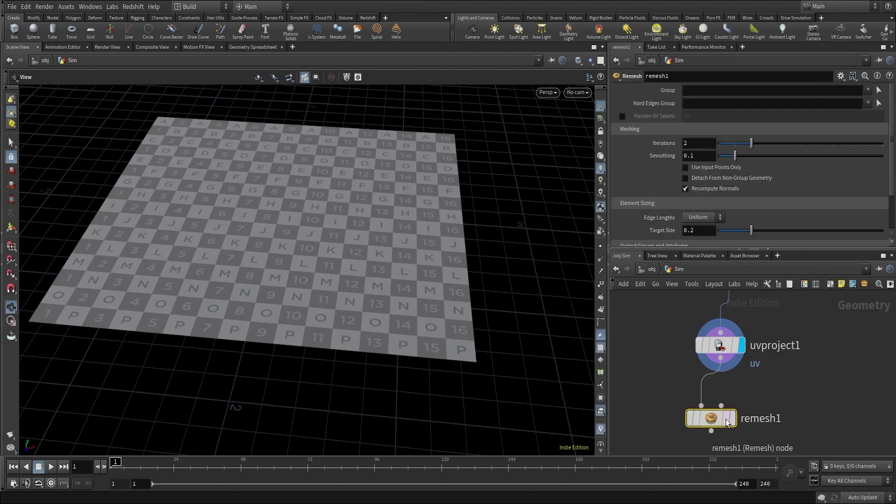
Set the Remesh target size to 0.015 and inspect the density of the resulting points and triangles
double_click(697, 233)
text(0.0)
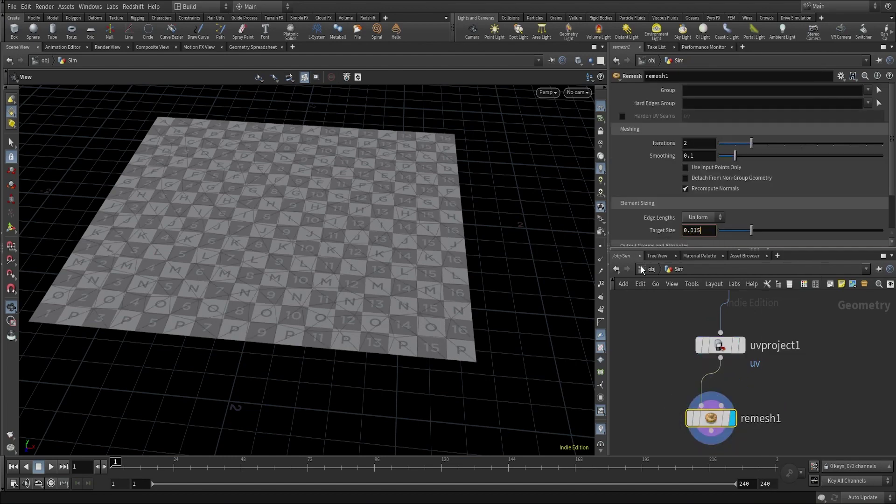
text(15)
key(Return)
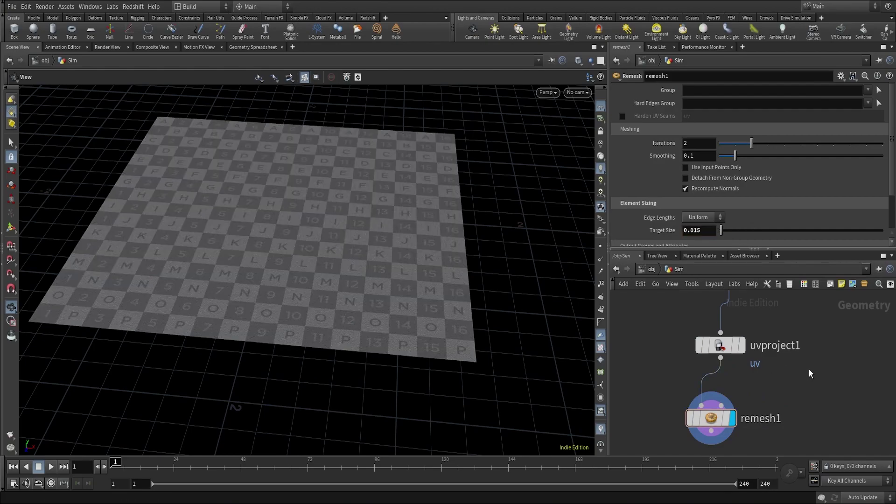
click(602, 247)
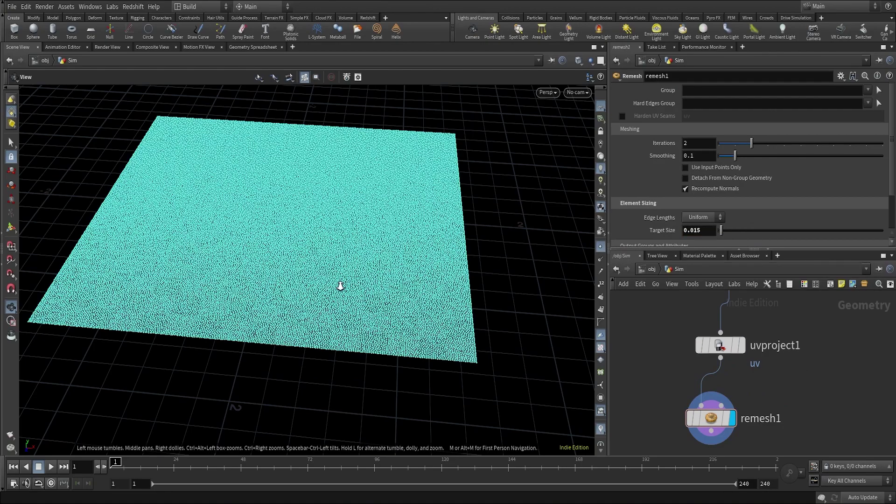
right_drag(341, 285, 494, 105)
click(601, 248)
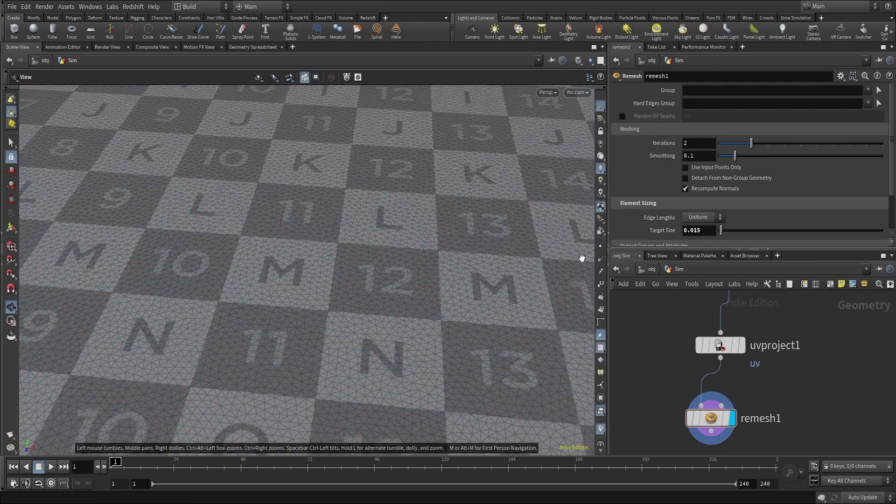
right_drag(474, 221, 338, 320)
middle_drag(365, 307, 367, 321)
drag(367, 320, 370, 312)
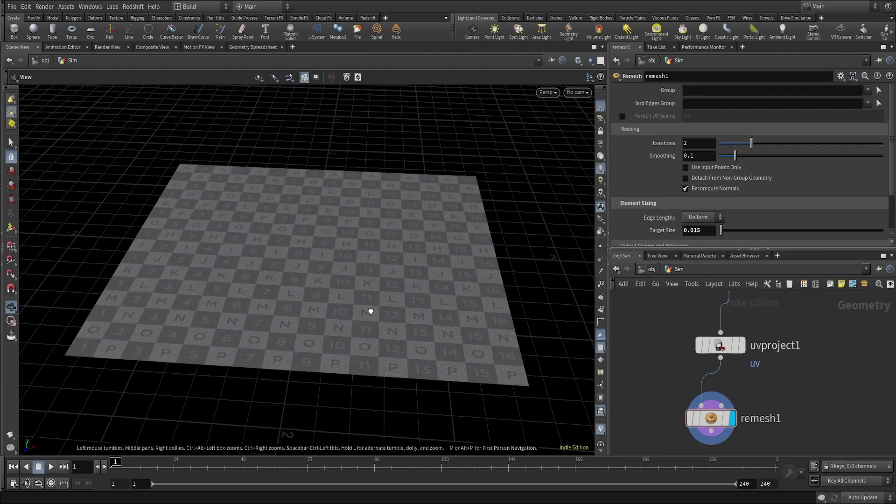
Lay out the existing nodes in a column and add a Circle node beside them, shown as a template
key(l)
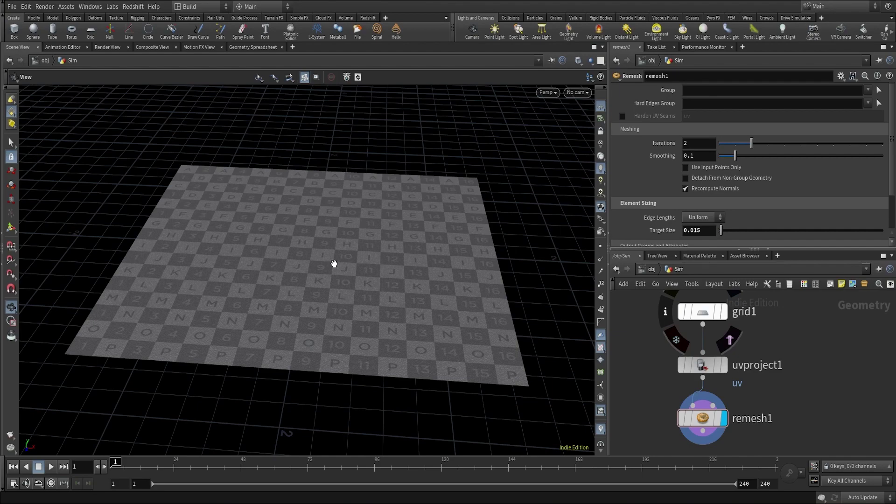
right_drag(335, 264, 322, 290)
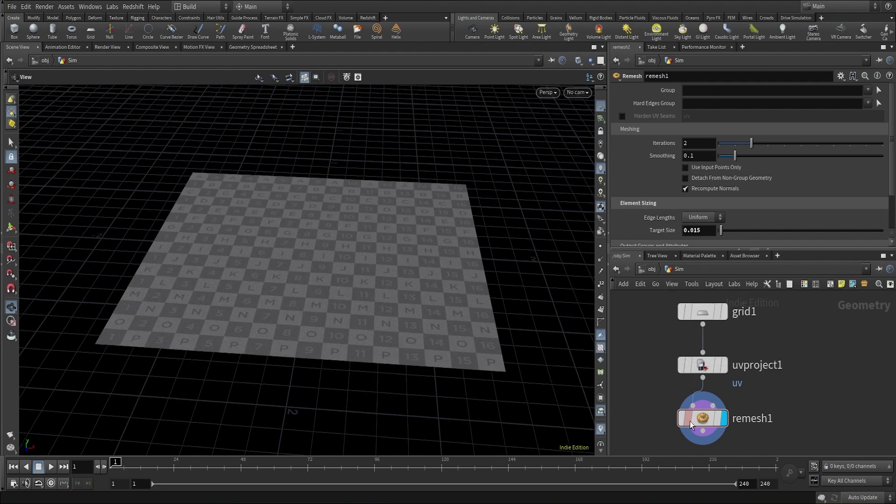
scroll(784, 385, down, 3)
middle_drag(785, 385, 660, 340)
key(h)
key(Tab)
text(circ)
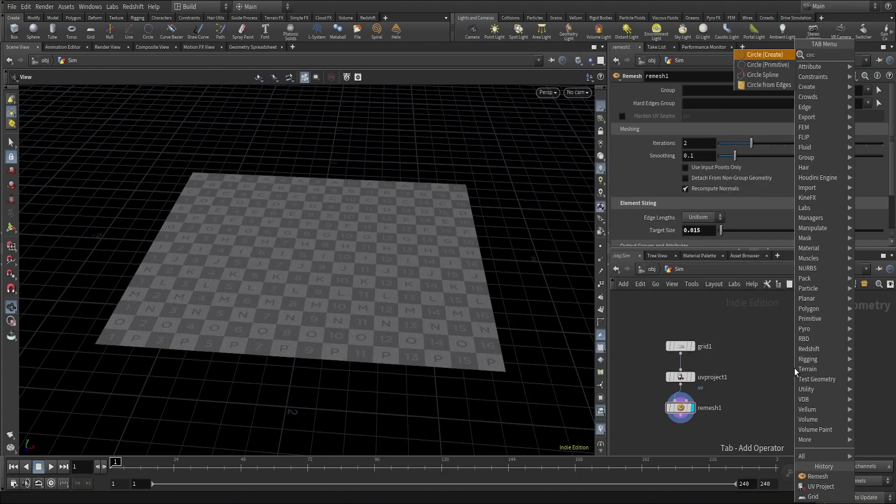
key(Return)
click(794, 368)
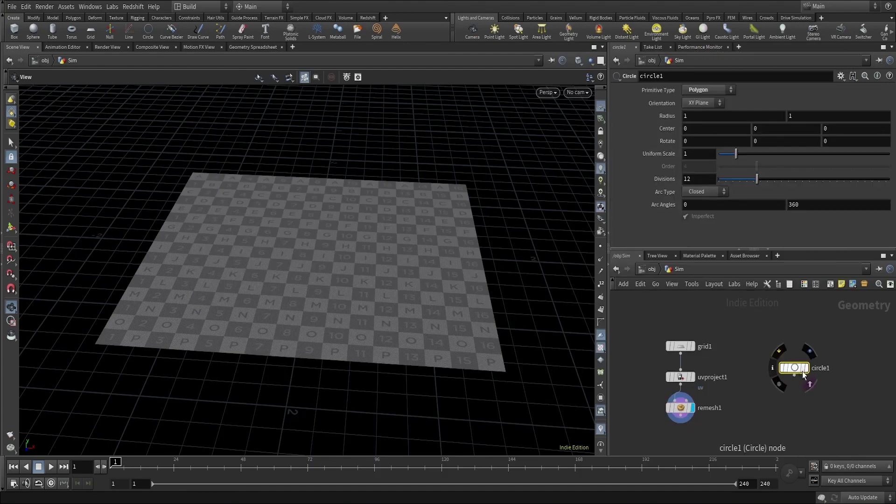
click(803, 369)
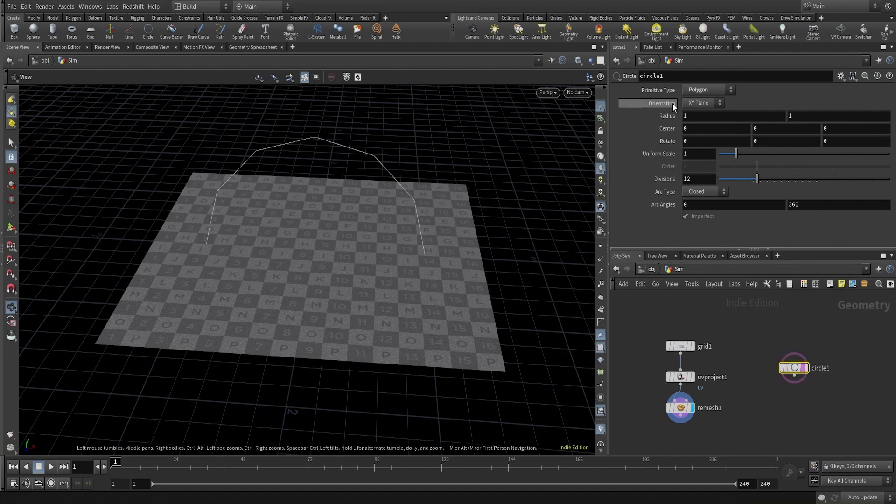
Orient the circle to the ZX Plane and set its divisions to 50
click(693, 103)
click(695, 133)
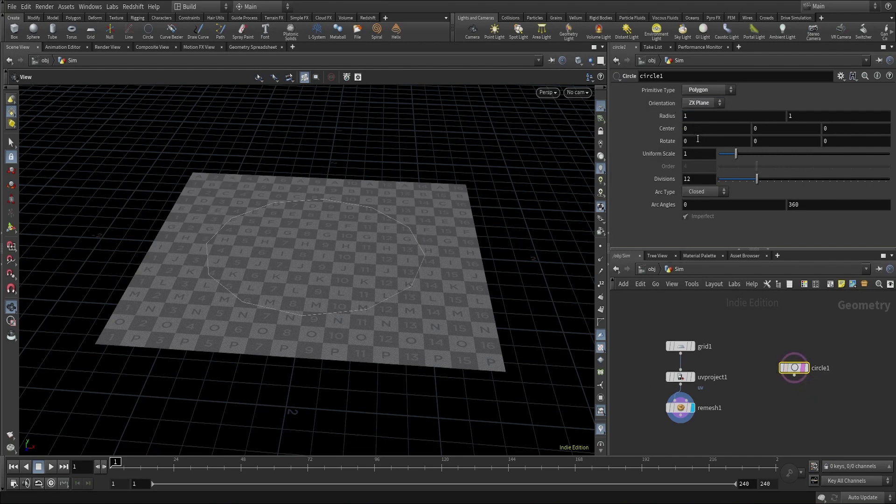
drag(757, 179, 890, 179)
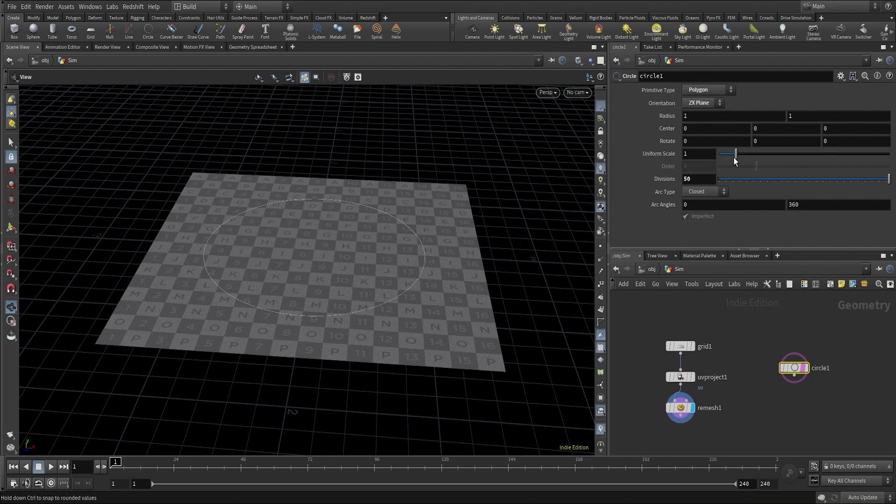
Set the circle's uniform scale to 0.14 and both radius values to 1.8
drag(730, 157, 721, 158)
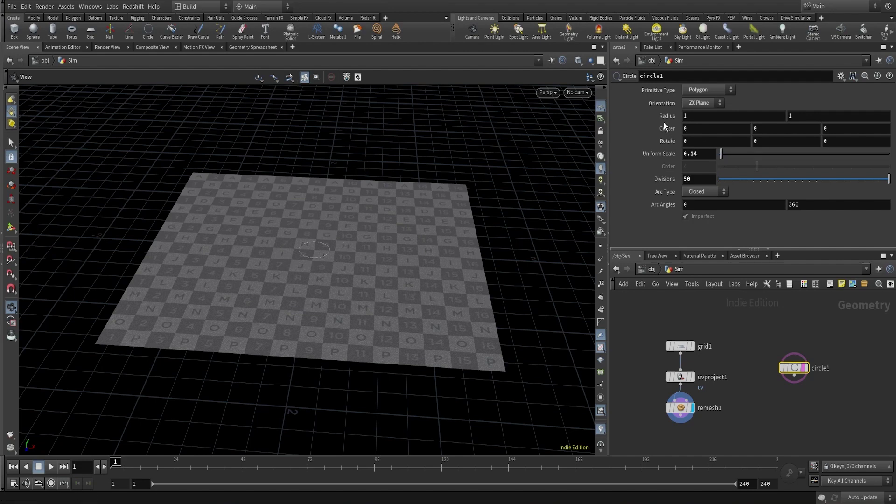
middle_drag(661, 119, 660, 120)
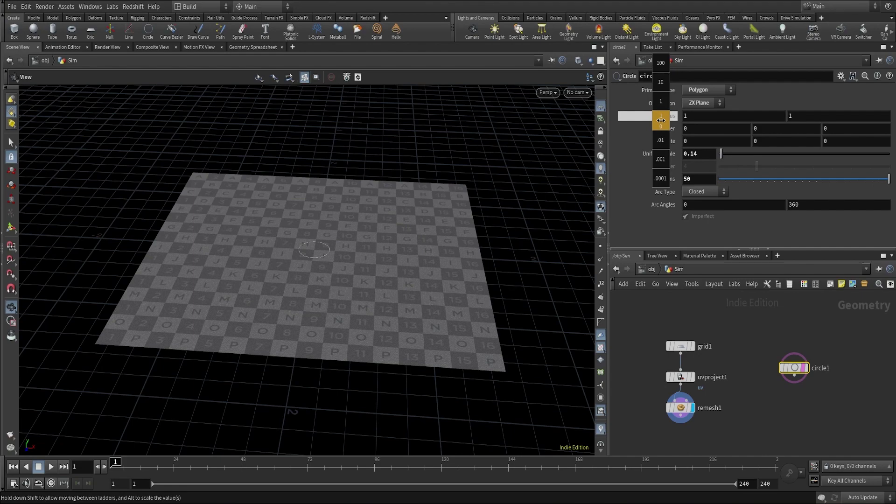
middle_drag(666, 122, 702, 126)
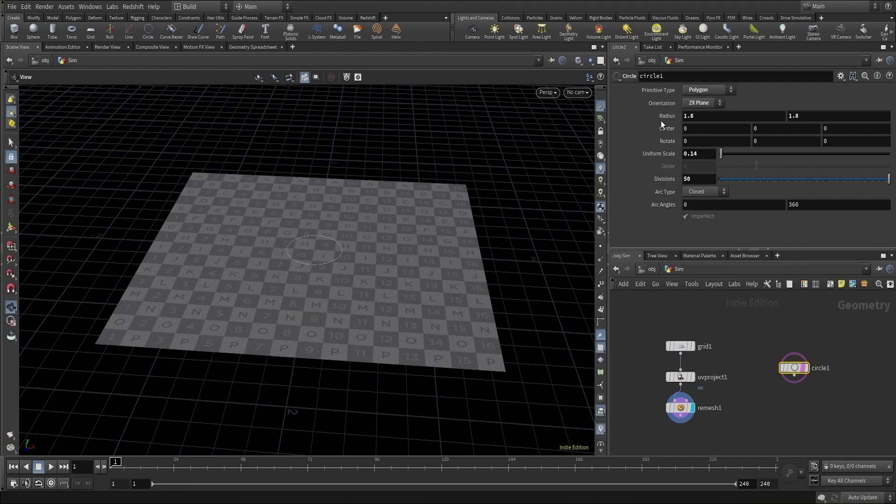
right_drag(357, 261, 344, 238)
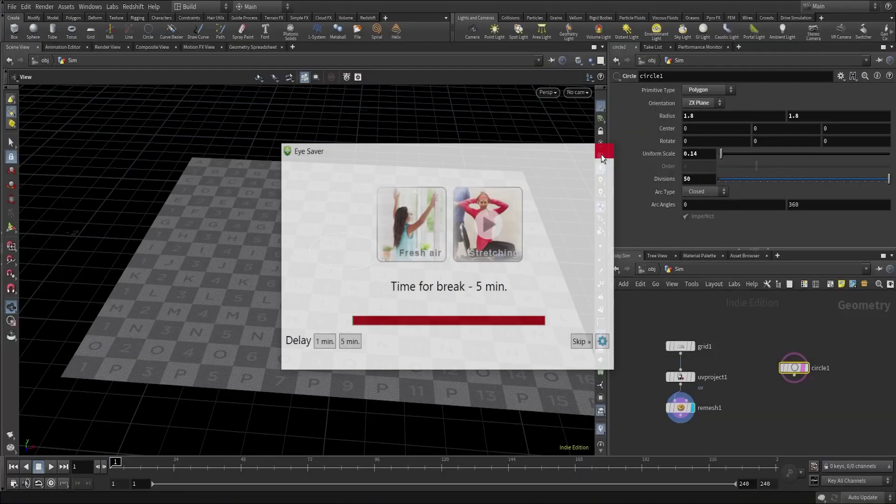
Dismiss the break reminder and add a Fuse node wired to the circle's output
click(601, 155)
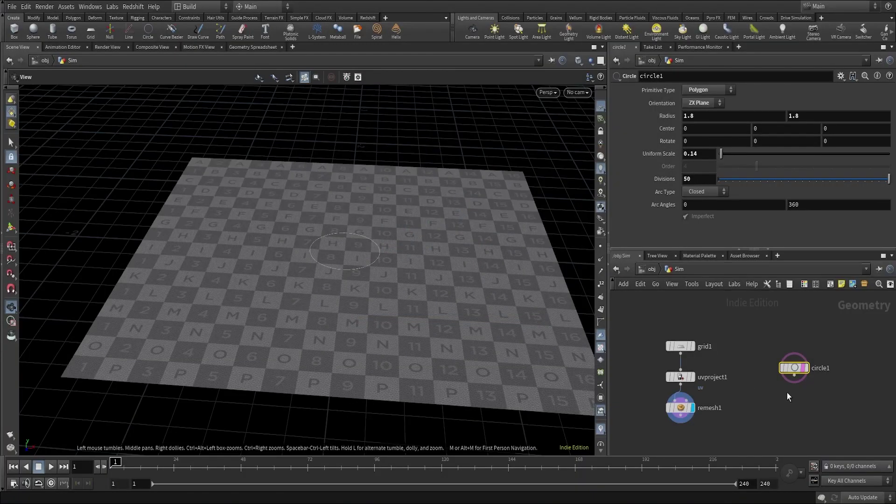
scroll(814, 374, up, 3)
click(779, 329)
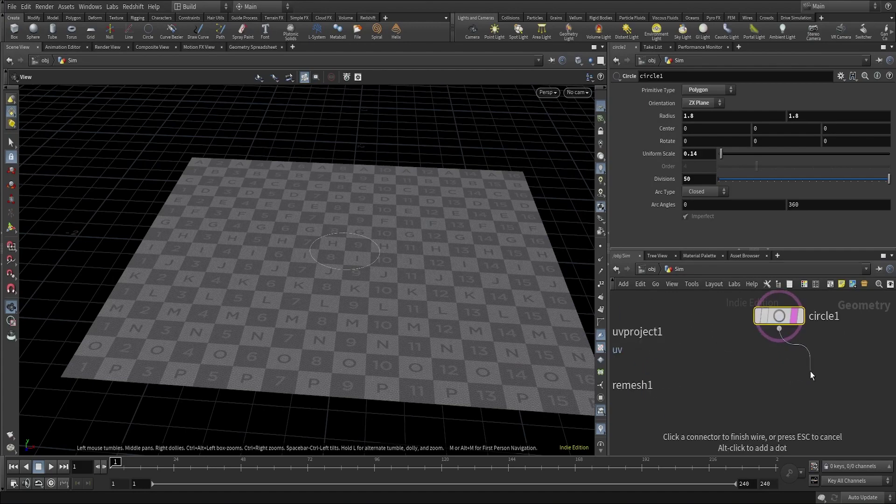
key(Tab)
text(fuse)
key(Return)
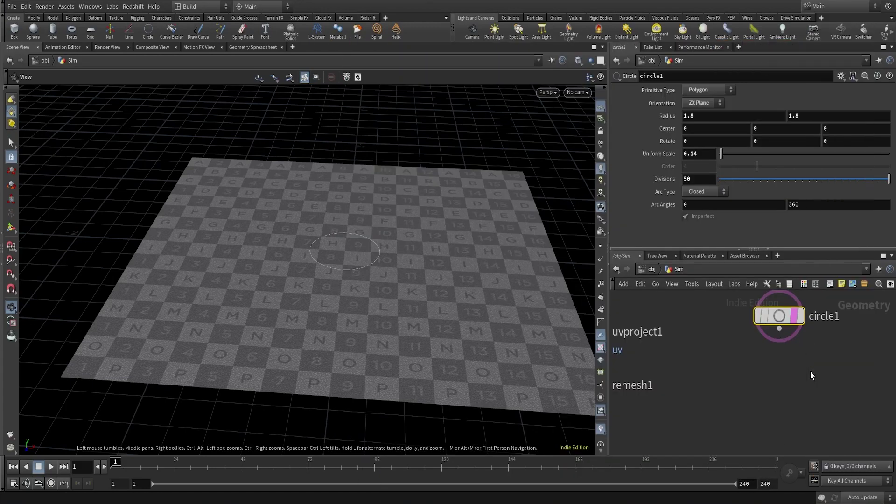
click(810, 372)
Set the circle's arc type to Closed Arc
click(777, 316)
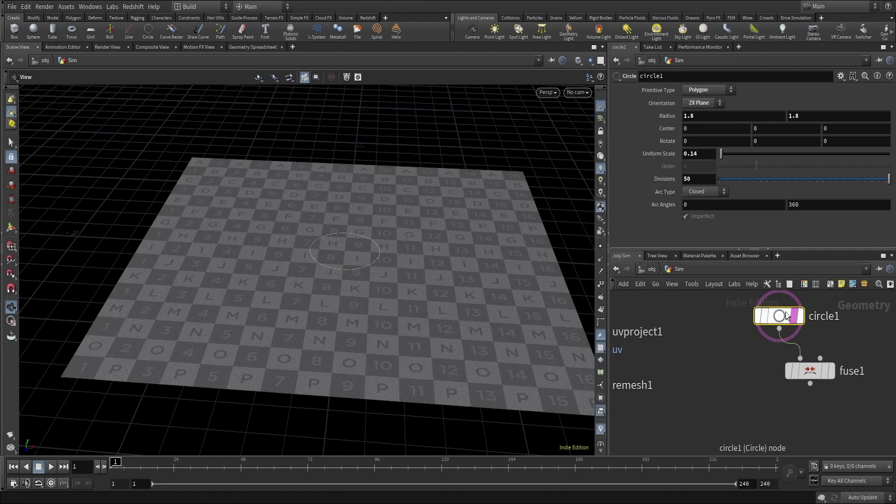
click(704, 192)
click(695, 222)
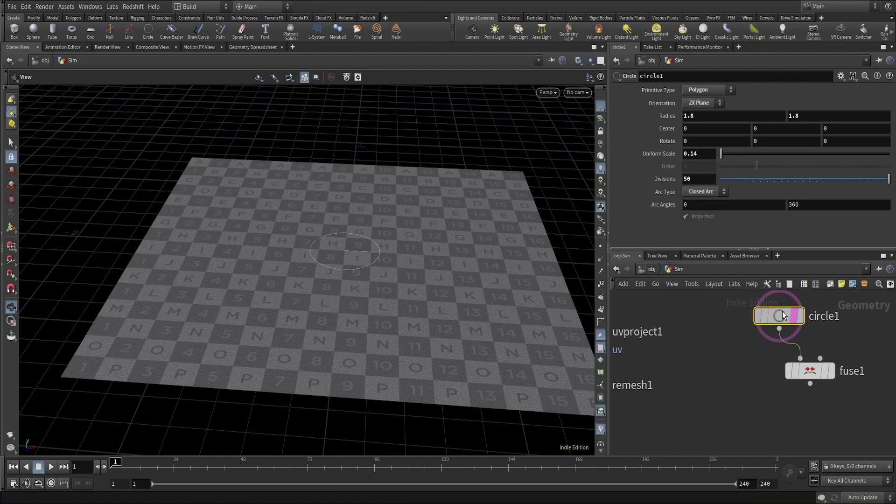
Display the Fuse node's result, align it beneath the circle, and set the circle's arc type to Open Arc
click(831, 371)
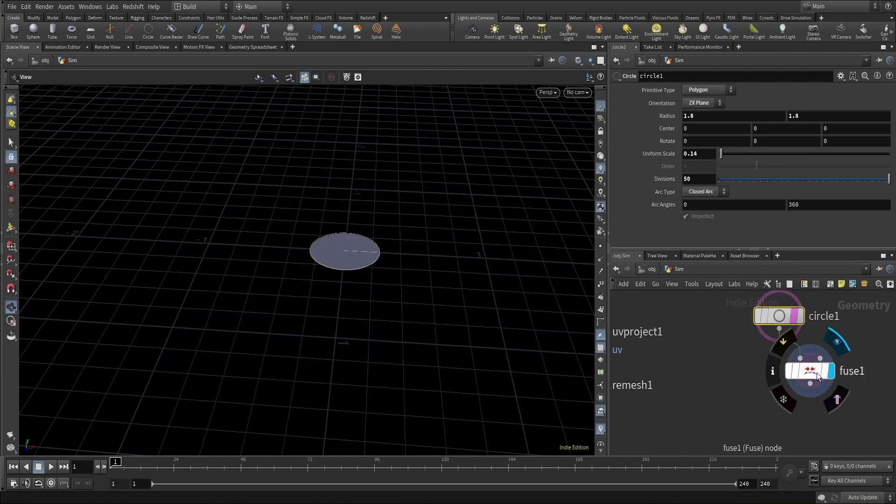
drag(818, 377, 791, 375)
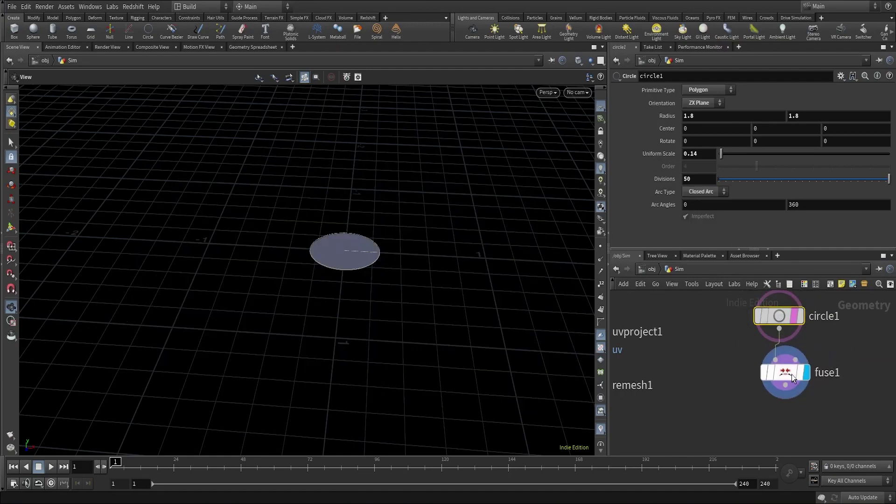
click(781, 315)
click(705, 192)
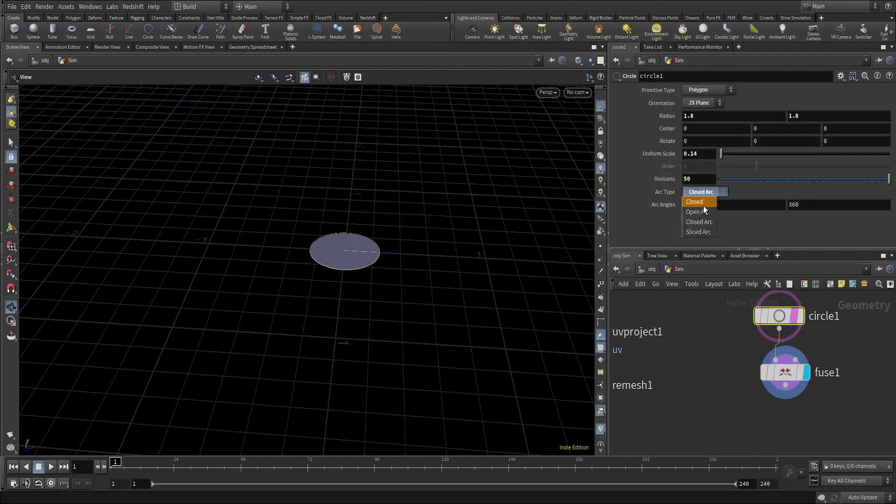
click(695, 212)
click(796, 389)
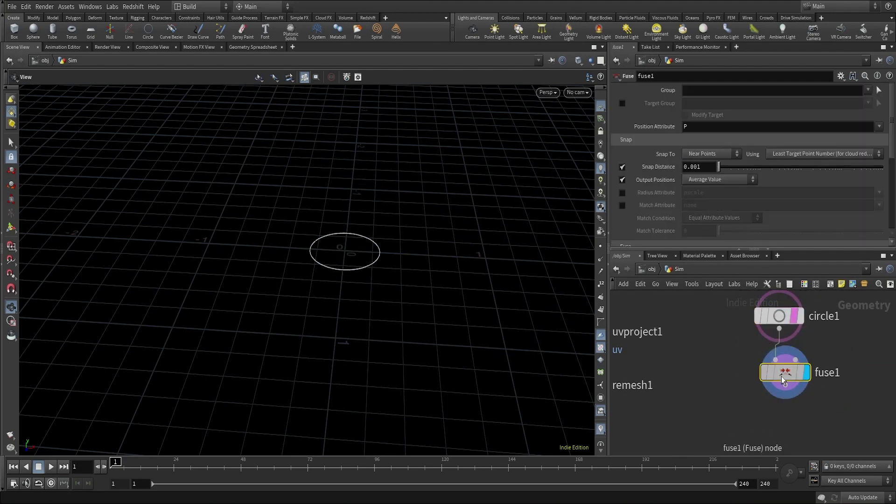
Add a Copy and Transform node fed by the Fuse node
scroll(817, 384, down, 2)
click(789, 329)
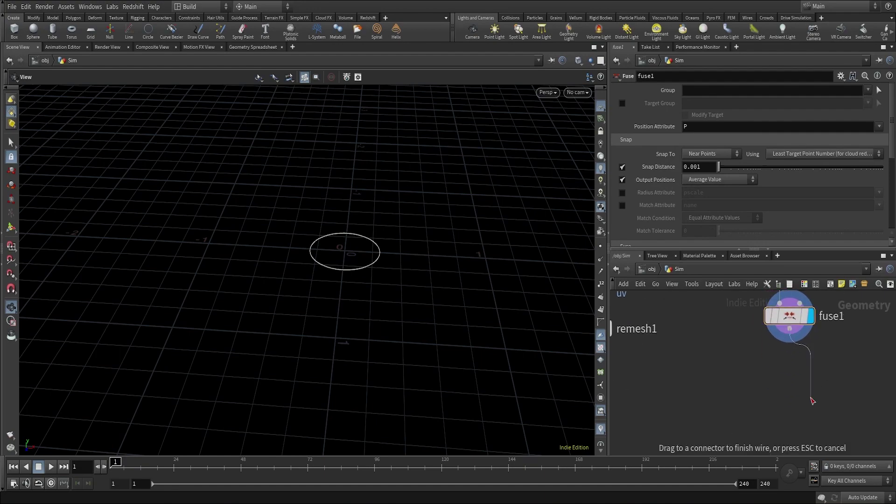
click(811, 398)
text(copyt)
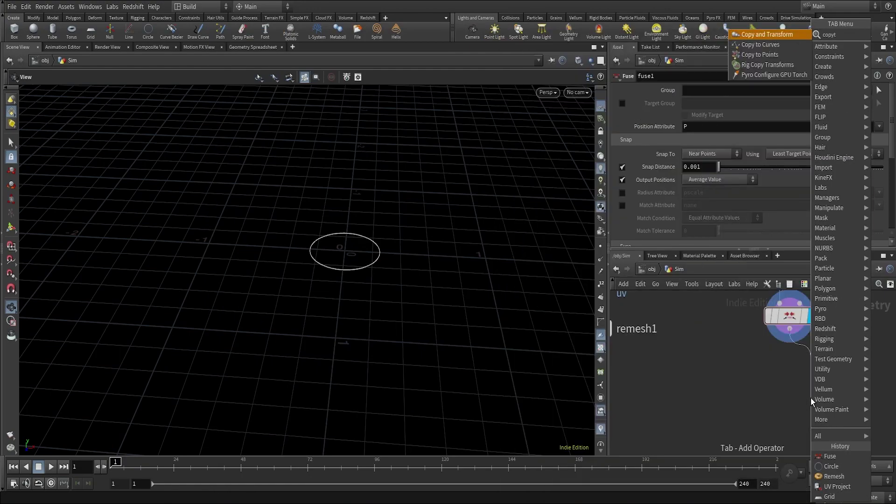
click(769, 35)
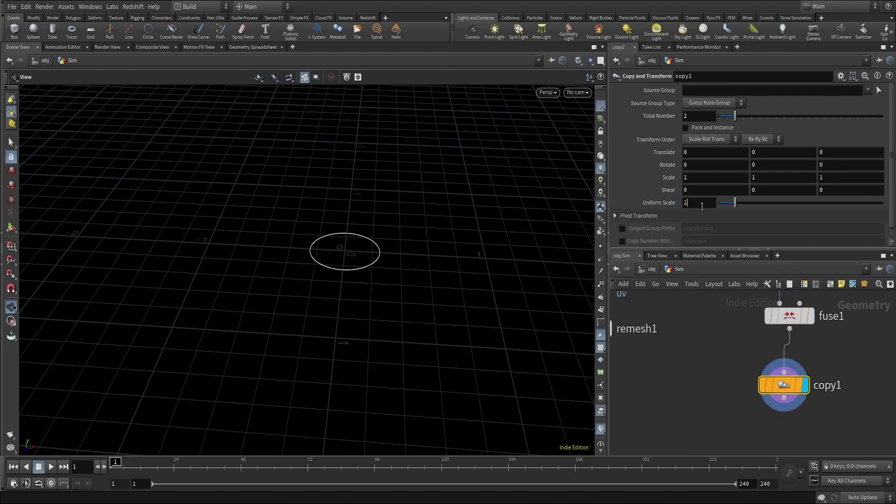
Set the Copy and Transform uniform scale to 0.5 and inspect the two concentric circles
drag(701, 204, 623, 204)
text(0.5)
key(Return)
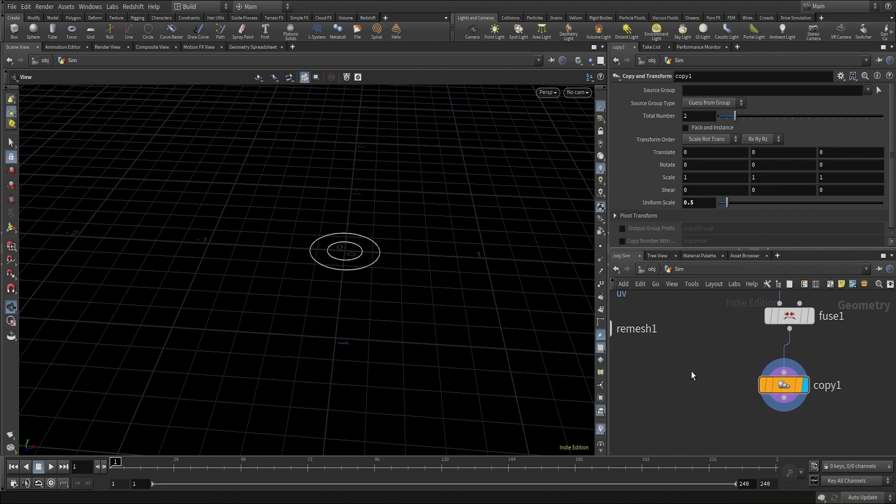
right_drag(335, 286, 451, 131)
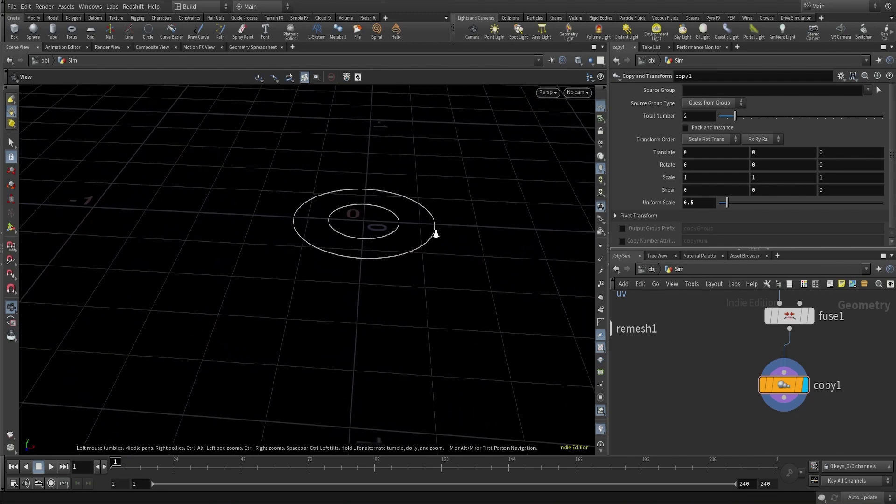
right_drag(436, 233, 434, 244)
middle_drag(432, 250, 420, 292)
right_drag(420, 292, 432, 262)
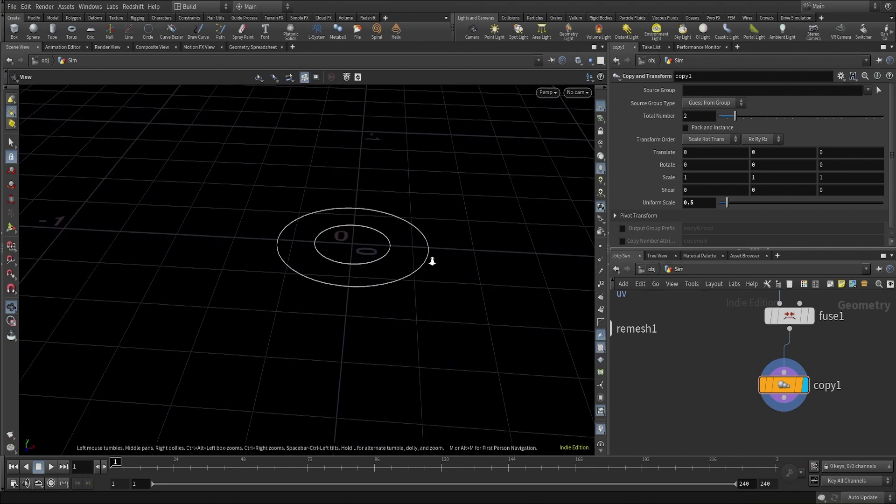
middle_drag(432, 261, 444, 268)
Add a Sweep node below the Copy and Transform node, taking its output as input
scroll(705, 393, down, 3)
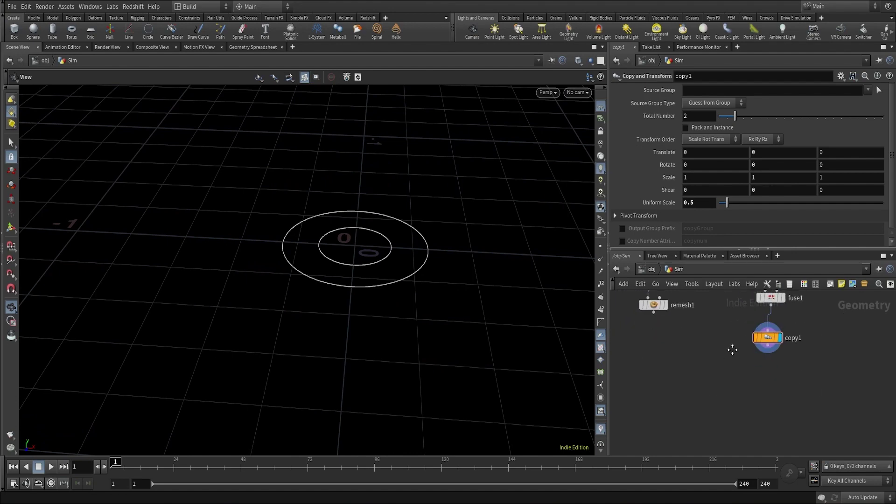
scroll(770, 380, up, 2)
key(Tab)
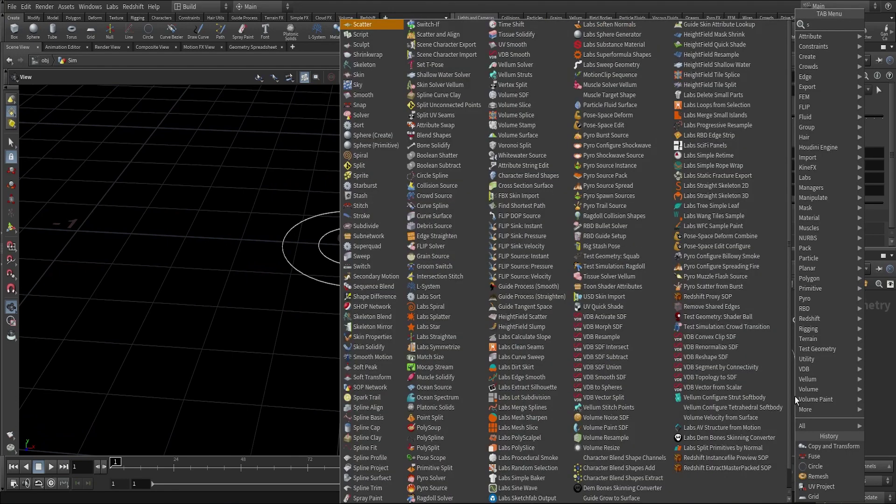
text(sweep)
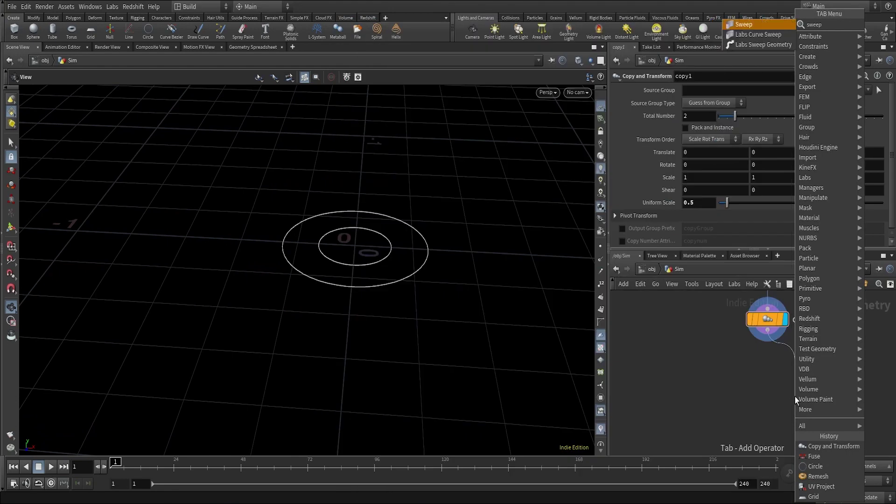
key(Return)
click(788, 415)
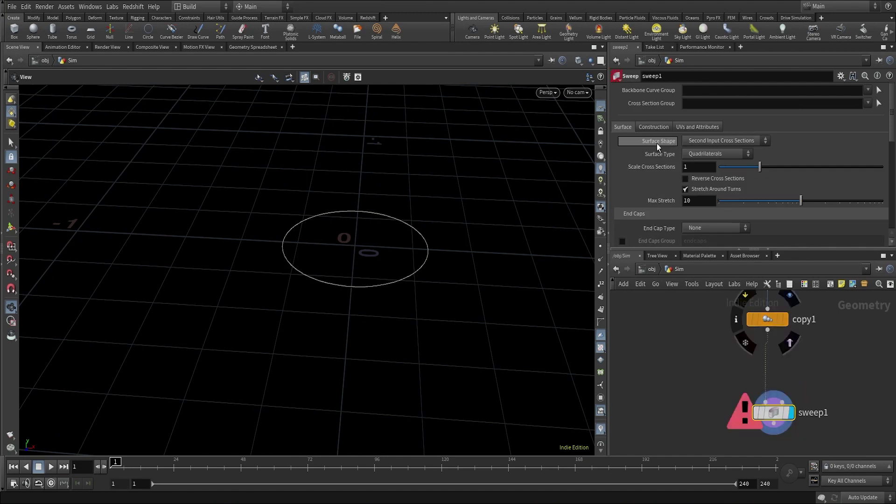
Set the Sweep's surface shape to Round Tube with a radius of 0.015
click(722, 141)
click(703, 164)
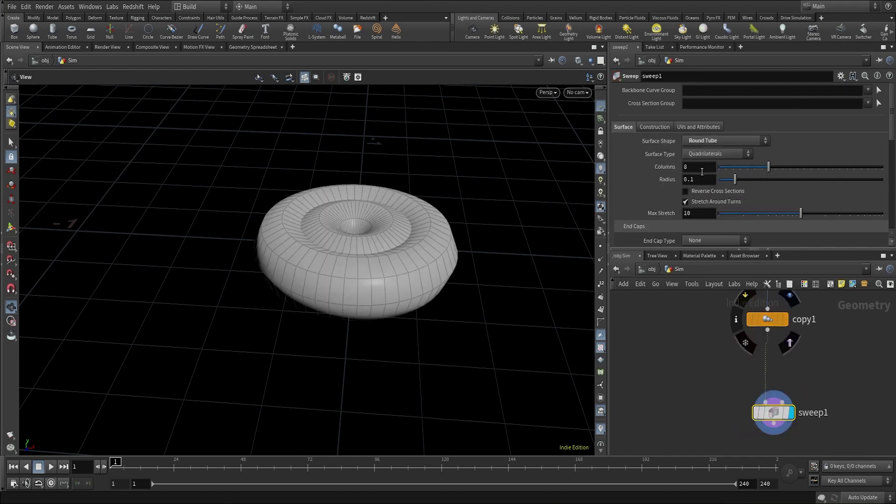
double_click(691, 179)
text(0.015)
key(Return)
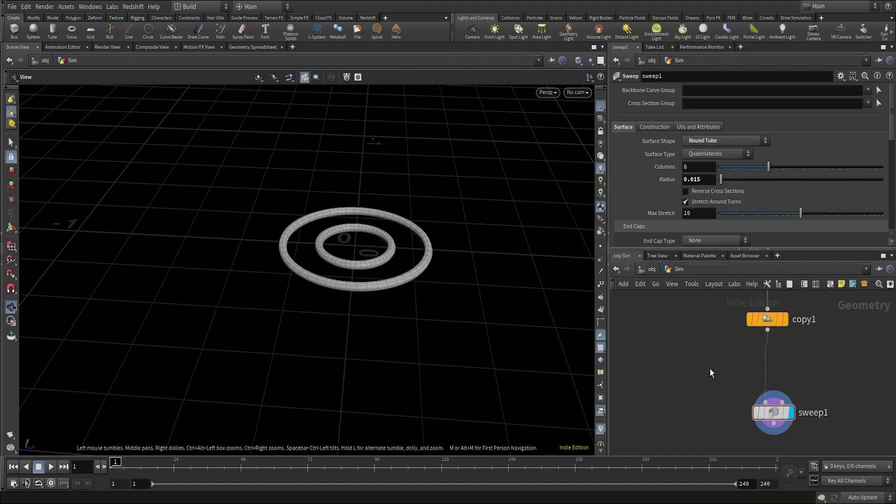
Add a Group Create node below the Remesh node
scroll(710, 369, down, 2)
key(Tab)
text(gro)
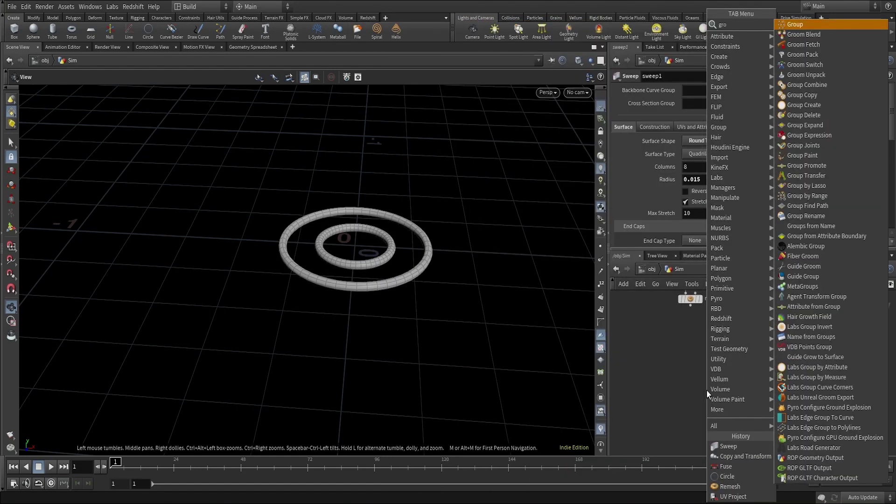
key(Return)
click(696, 398)
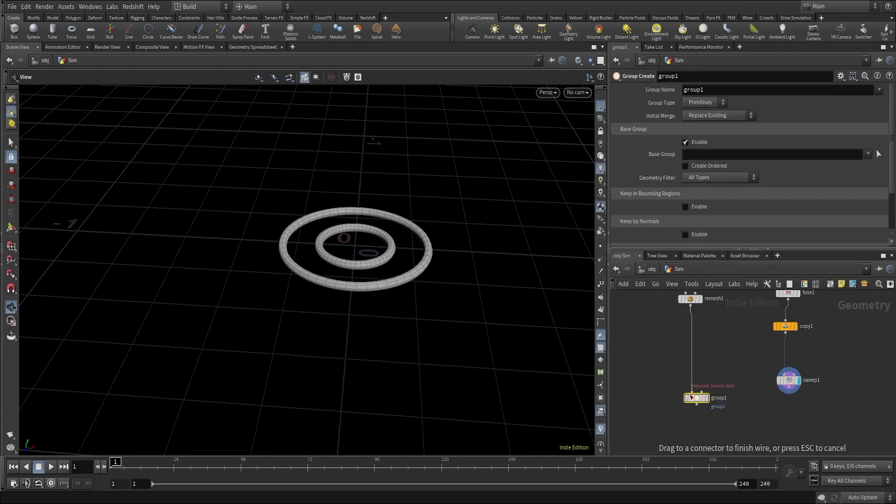
Wire the Remesh into the group's first input and the Sweep into its second, and display the group node
drag(691, 395, 789, 387)
scroll(740, 397, up, 1)
middle_drag(714, 402, 756, 346)
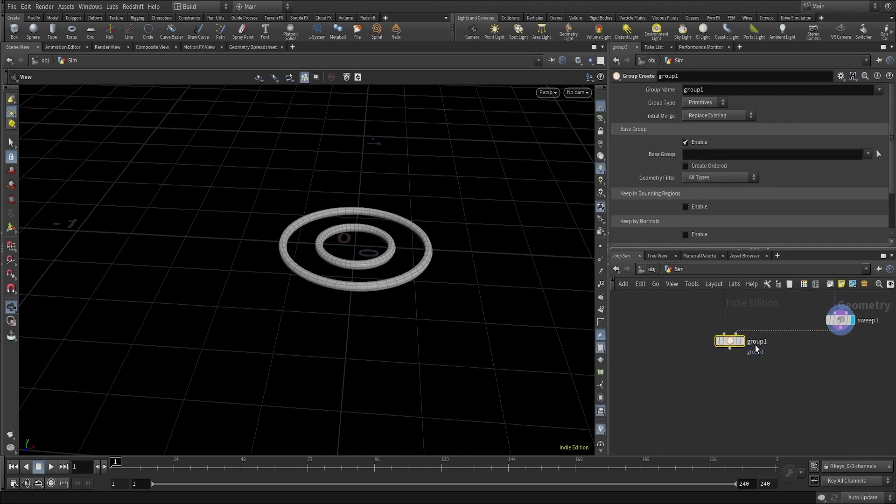
drag(732, 343, 735, 402)
click(744, 402)
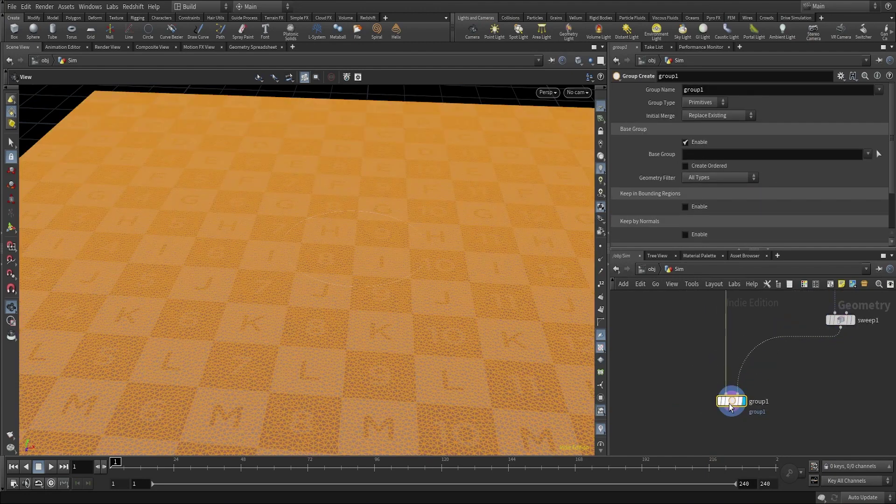
Name the group pin and set its group type to Points
alt+right_drag(435, 253, 355, 330)
right_drag(406, 277, 372, 320)
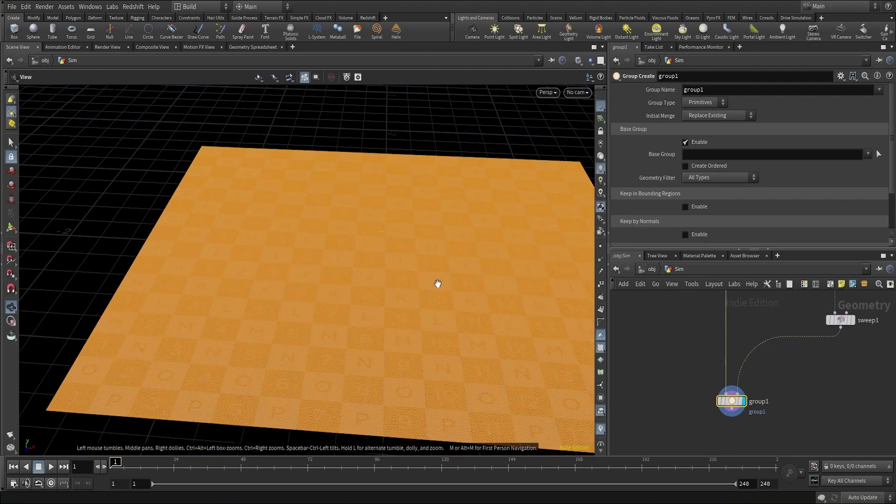
middle_drag(438, 283, 393, 290)
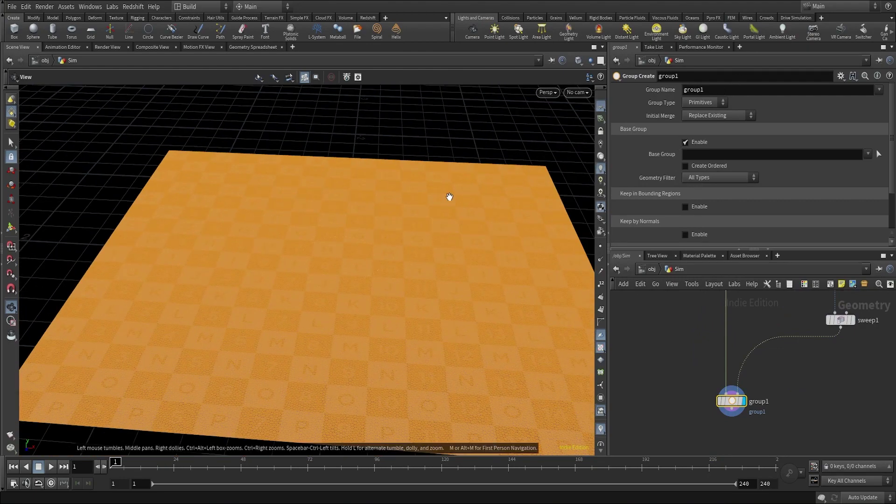
drag(448, 196, 398, 236)
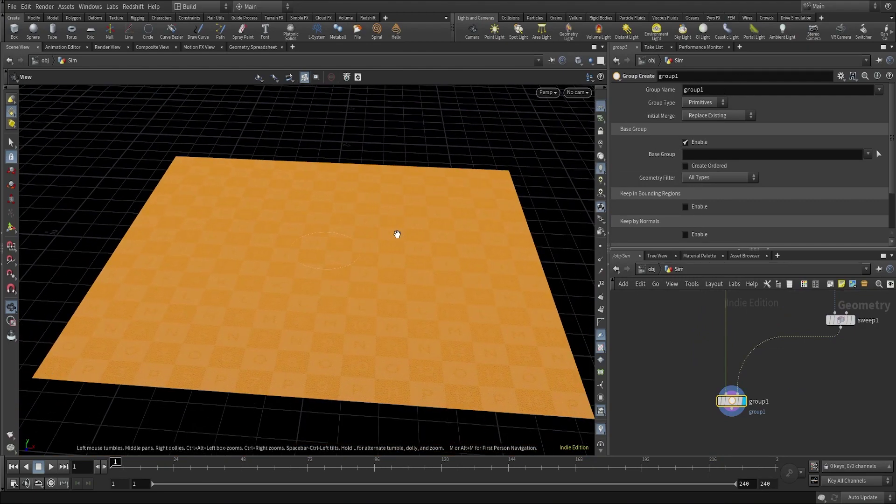
double_click(706, 92)
text(pin)
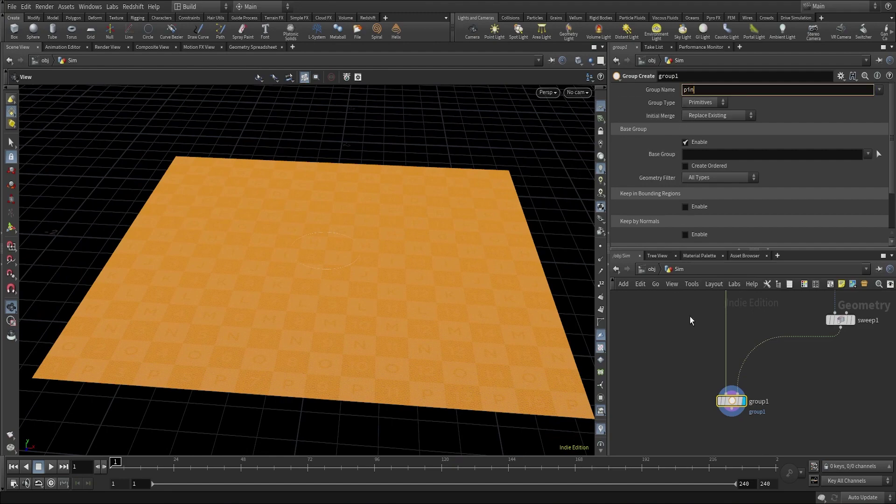
key(Return)
click(700, 103)
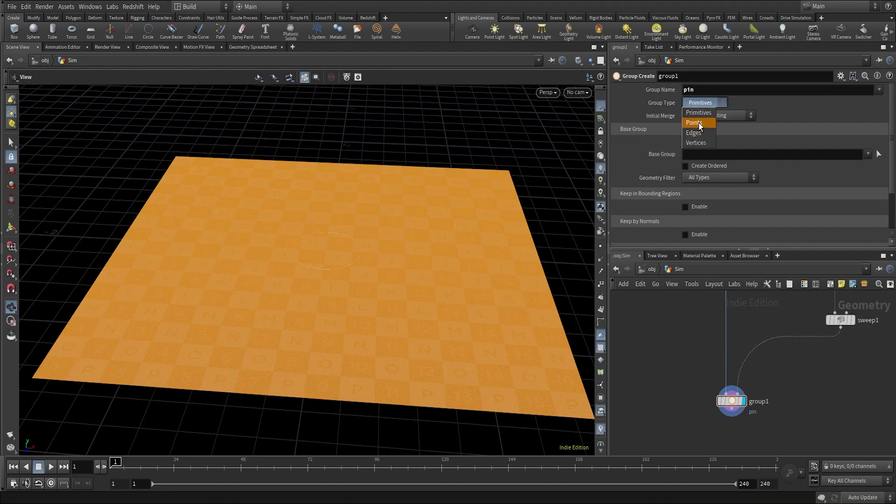
click(694, 123)
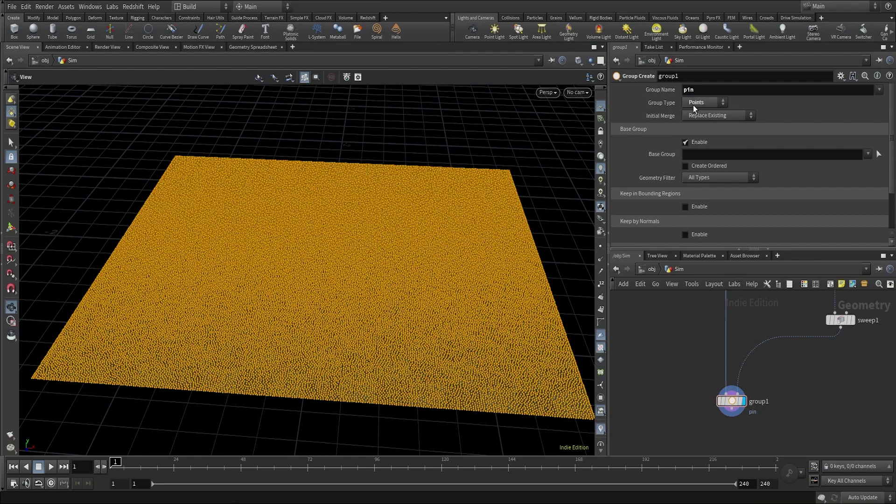
Disable the base group and keep only points within bounding regions, using the Bounding Object type
click(685, 142)
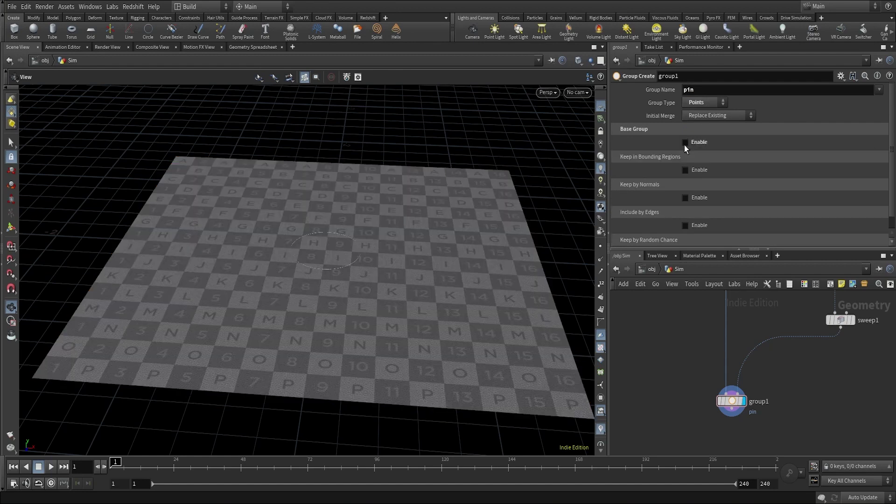
click(686, 171)
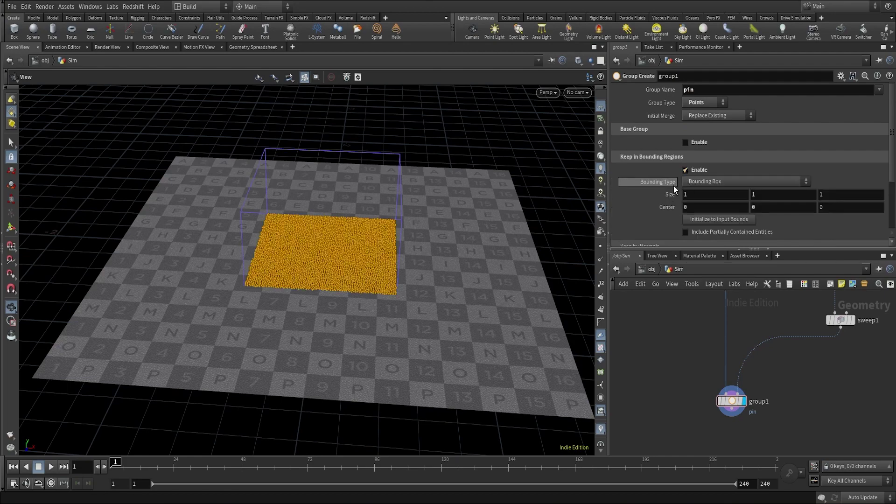
click(701, 182)
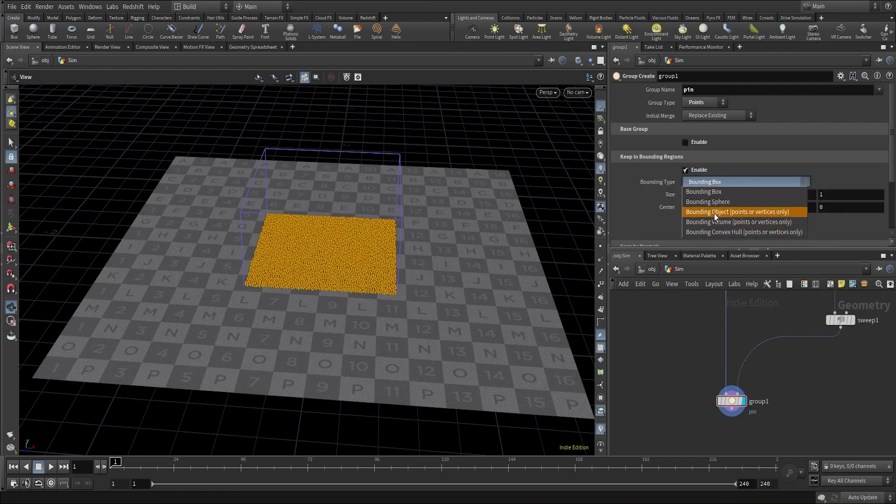
click(714, 213)
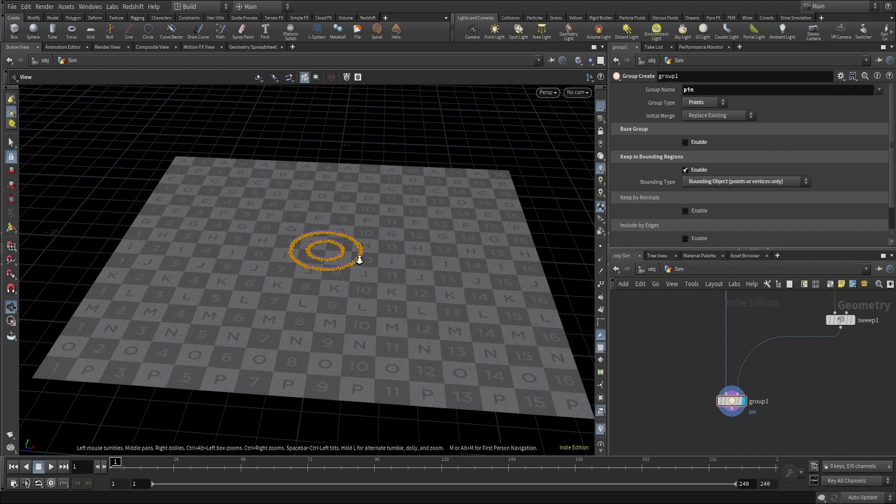
Examine the ring-shaped selection of pin points on the grid up close
right_drag(359, 258, 470, 196)
drag(327, 201, 306, 310)
right_drag(333, 226, 436, 100)
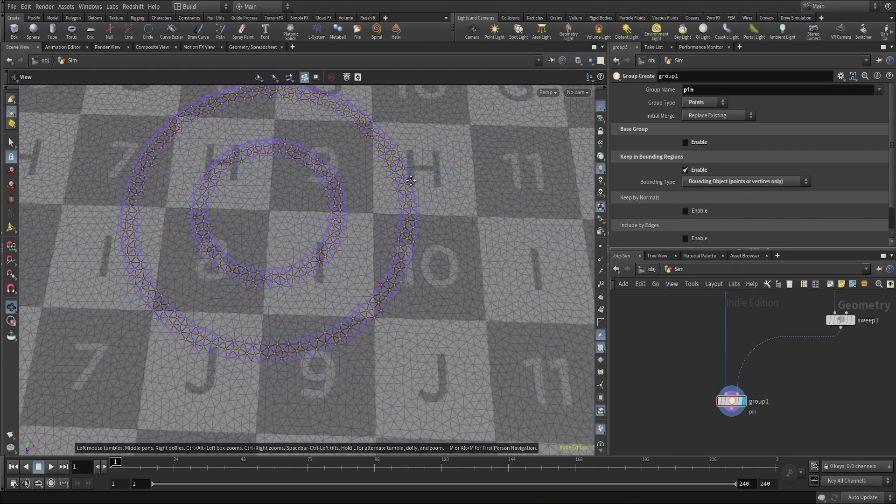
middle_drag(412, 181, 428, 208)
drag(415, 205, 426, 236)
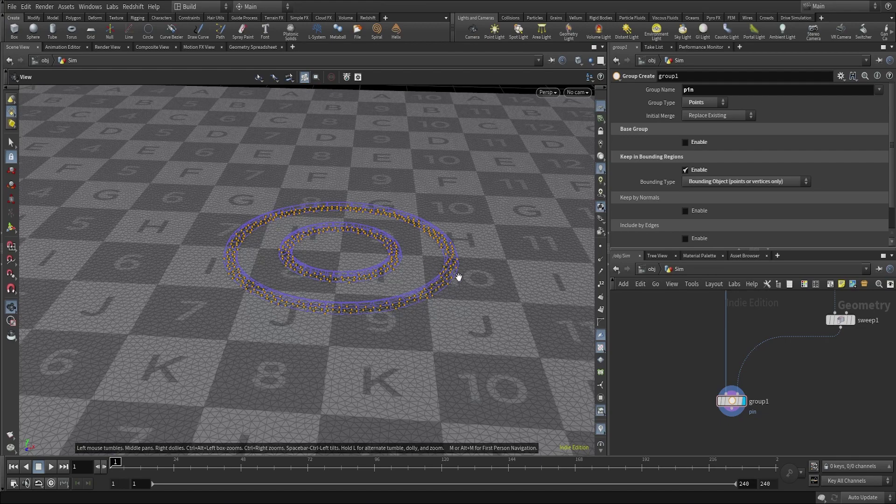
Add a Transform node below the pin group node, connect it to the group's output, and display it
scroll(801, 374, down, 2)
middle_drag(802, 392, 792, 350)
scroll(746, 393, up, 3)
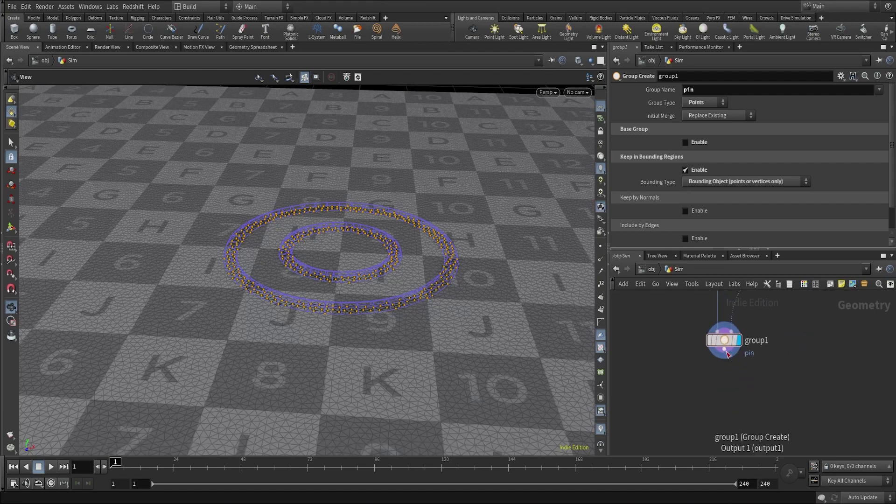
mouse_move(724, 354)
mouse_down()
mouse_move(738, 420)
mouse_move(726, 419)
mouse_up()
text(transfo)
key(Return)
click(738, 420)
click(724, 415)
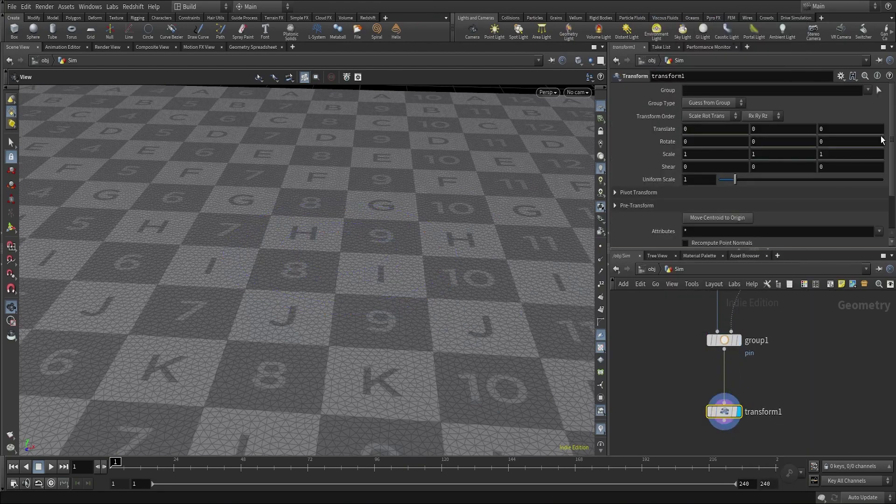
Restrict the Transform node to the pin group and view the grid at a low angle
click(868, 90)
click(871, 104)
right_drag(457, 197, 417, 283)
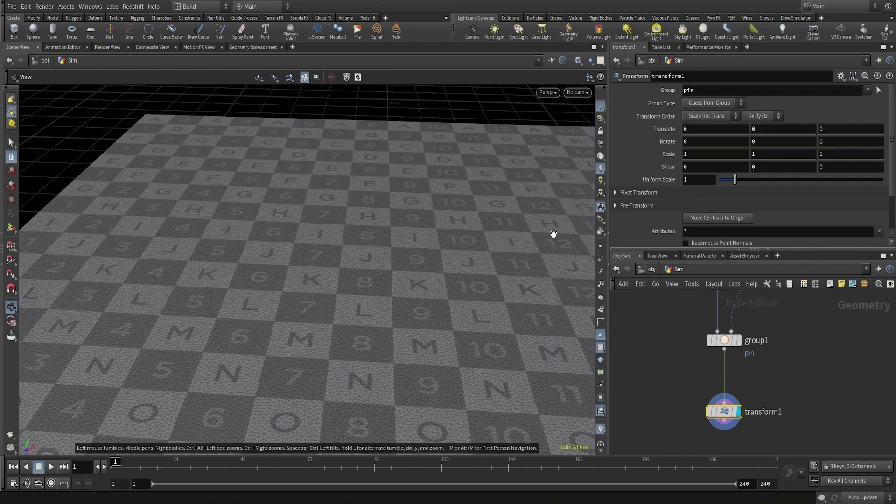
right_drag(501, 304, 464, 265)
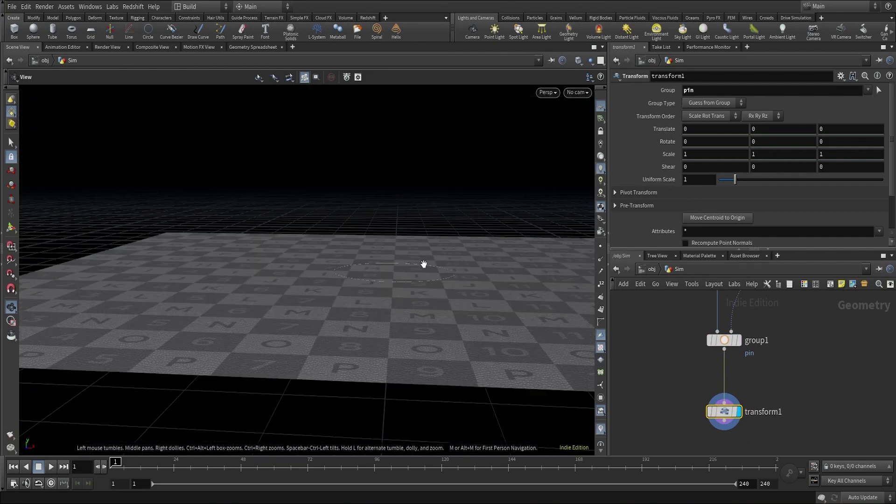
right_drag(446, 306, 427, 317)
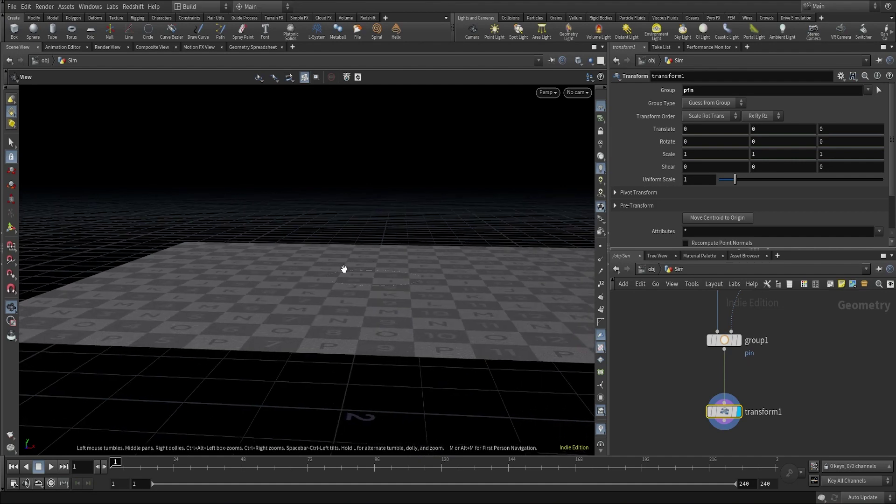
right_drag(414, 283, 398, 297)
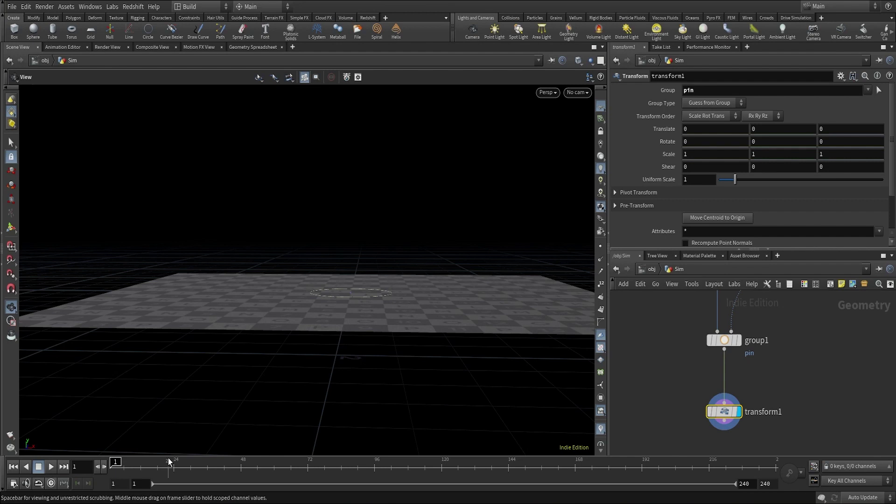
Set the global animation end frame to 150
click(775, 486)
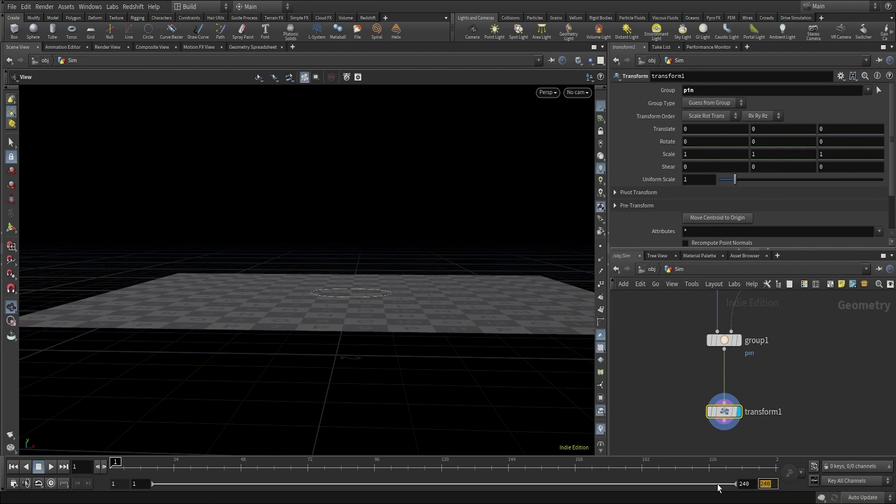
text(150)
click(808, 433)
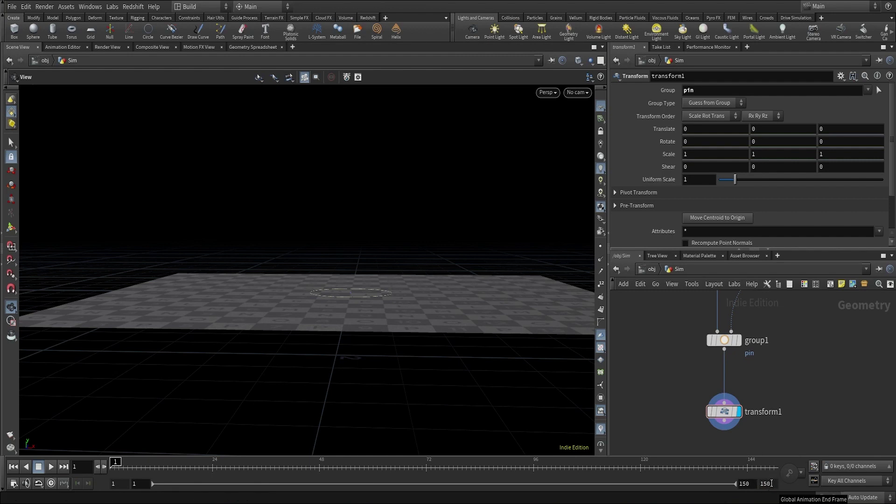
Apply a Wave Motion FX to the Y translation of the Transform node
click(724, 411)
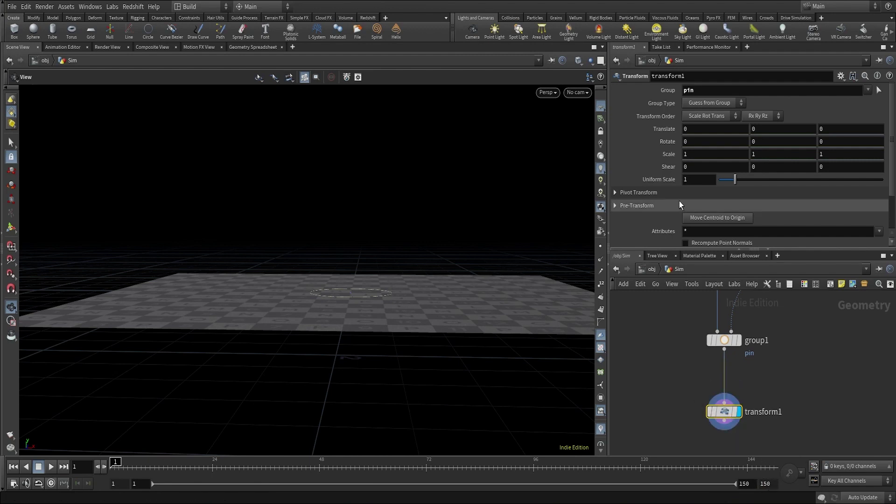
right_click(762, 131)
mouse_move(796, 176)
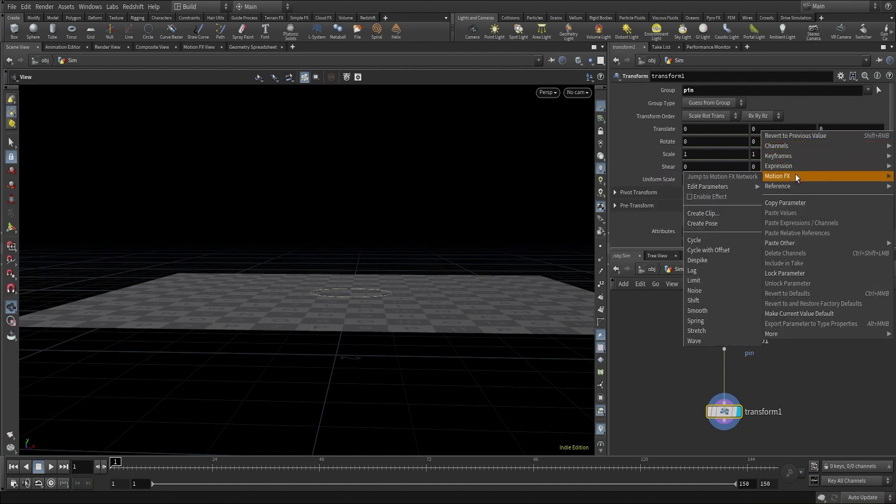
click(704, 341)
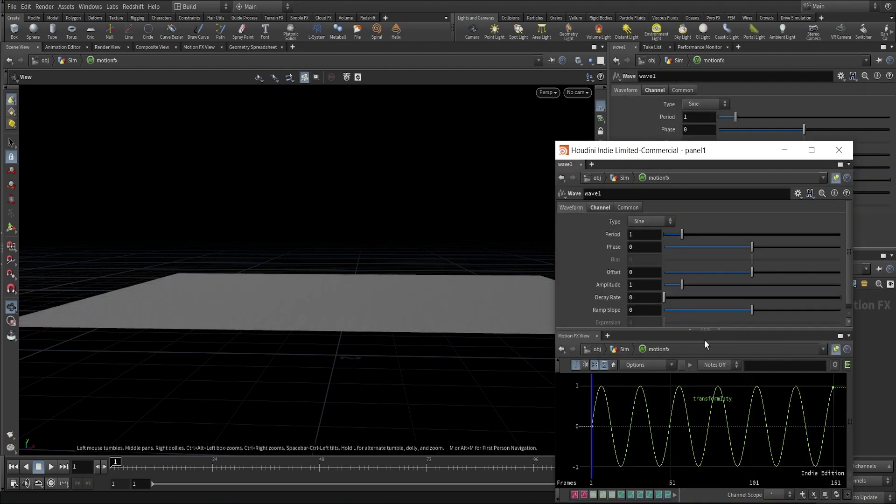
Scrub the animation to frame 55 to preview the pinned rings' wave motion from the side
drag(457, 290, 418, 266)
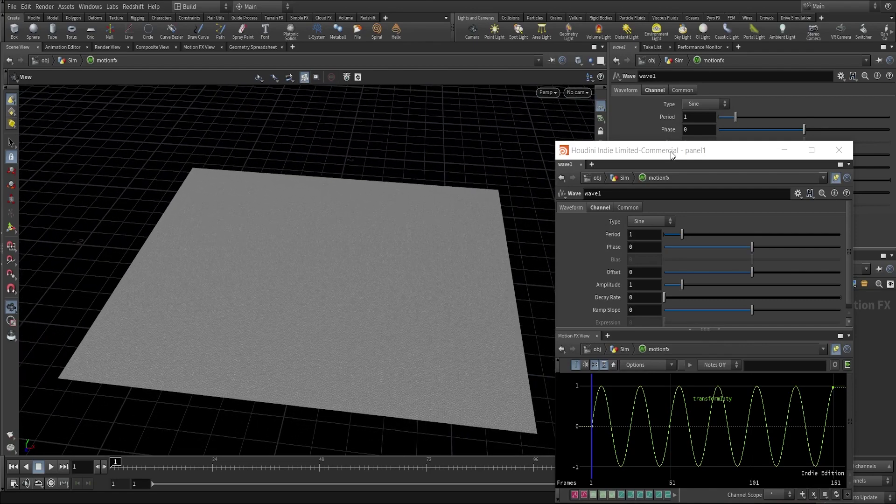
drag(672, 156, 649, 113)
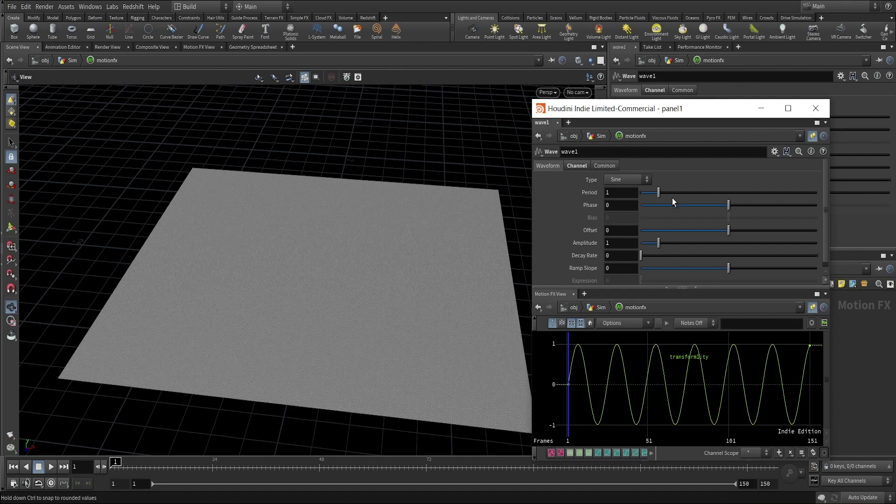
drag(114, 466, 322, 466)
drag(337, 359, 341, 294)
drag(309, 464, 350, 460)
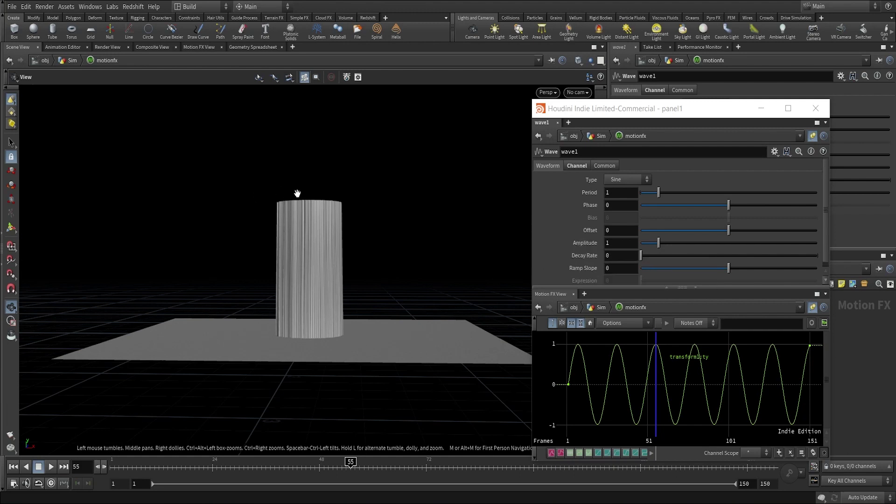
Set the wave's amplitude to 0.2 and preview the weaker motion through playback and scrubbing
click(631, 246)
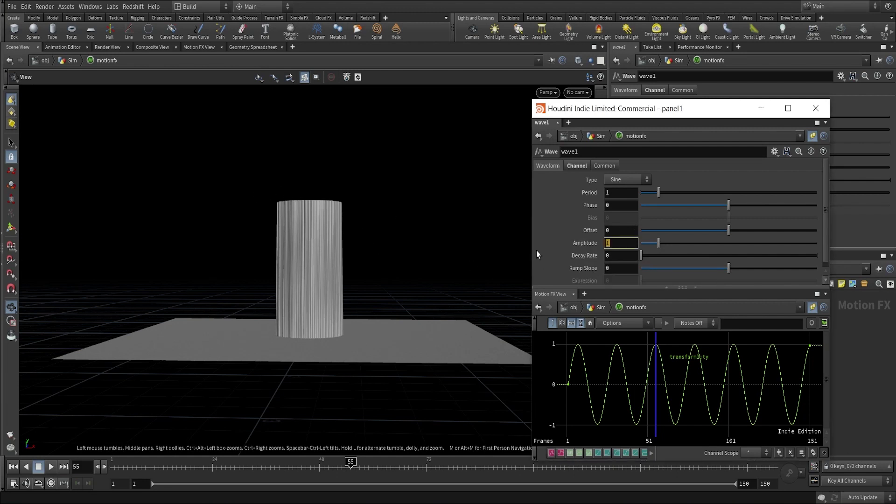
text(0.2)
key(Return)
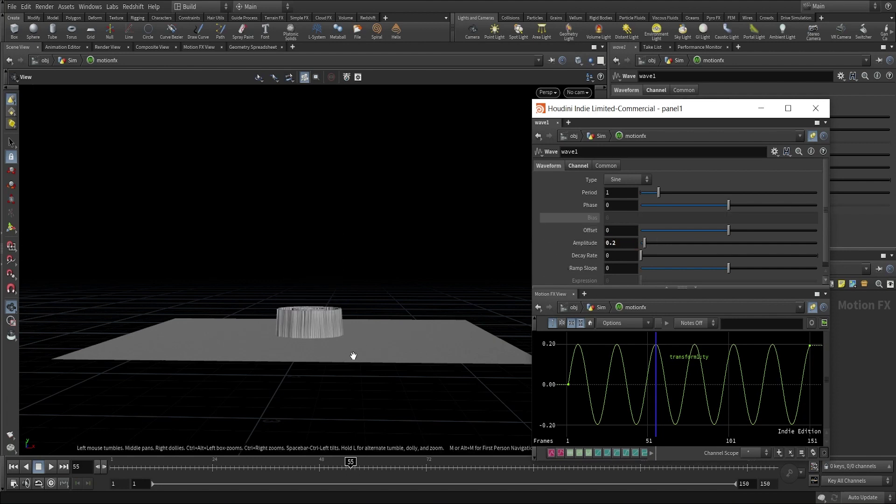
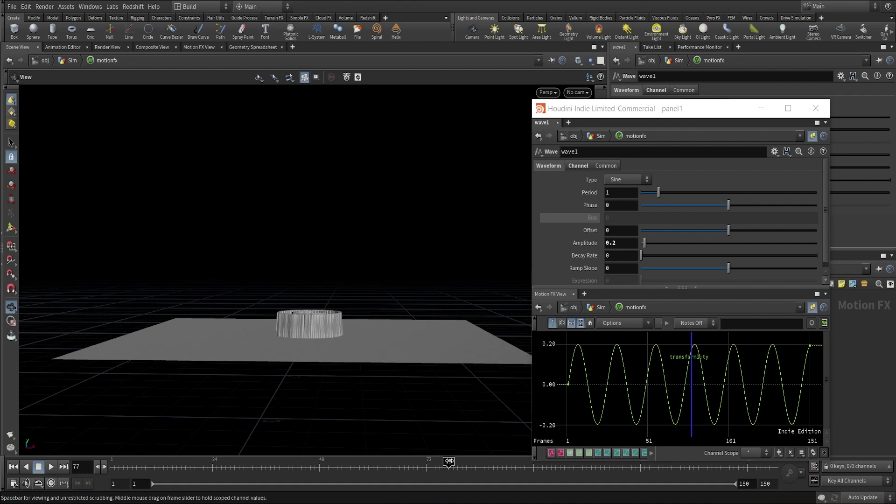
click(51, 470)
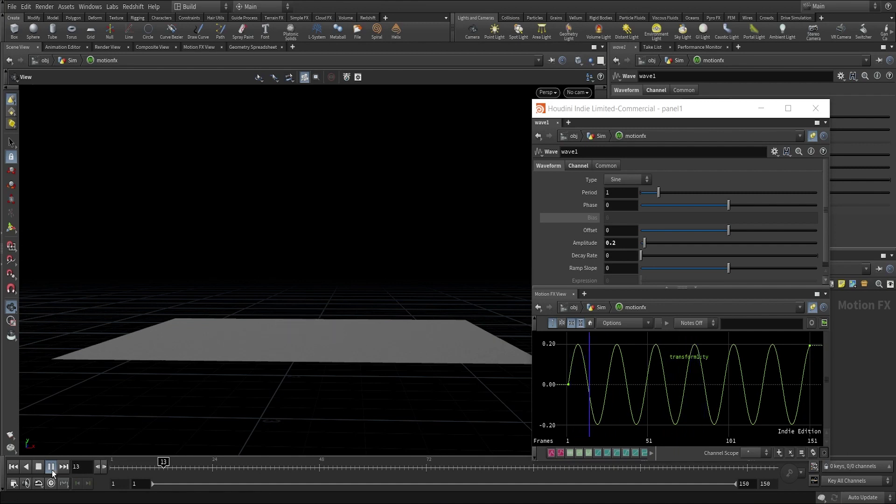
drag(124, 468, 279, 462)
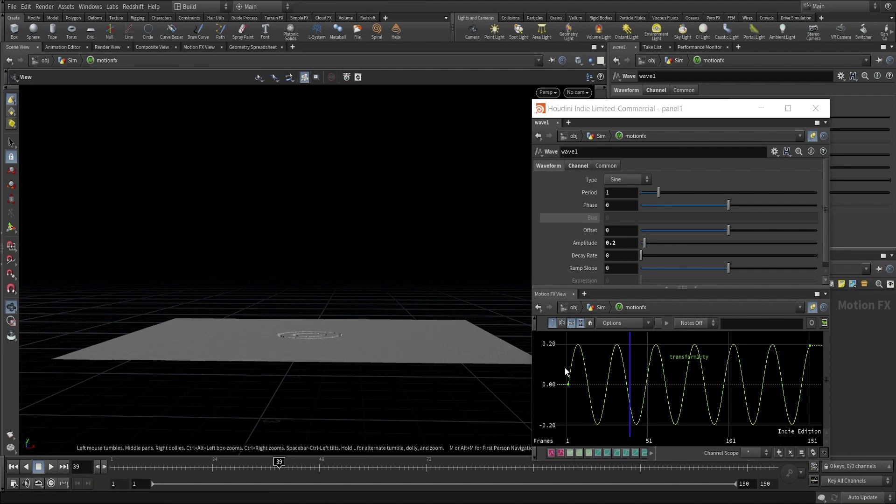
Set the wave's period to 0.66 and its decay rate to 0.056, and return to frame 1
drag(659, 196, 663, 198)
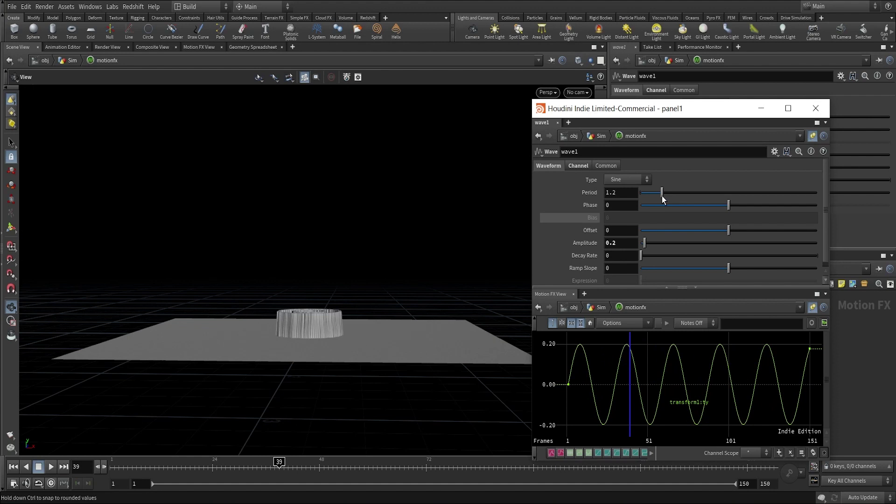
drag(630, 194, 529, 193)
text(0.66)
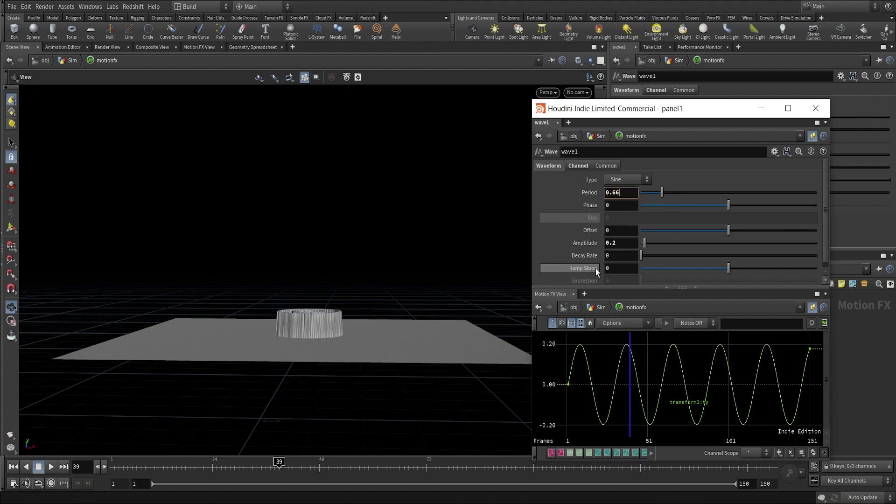
key(Return)
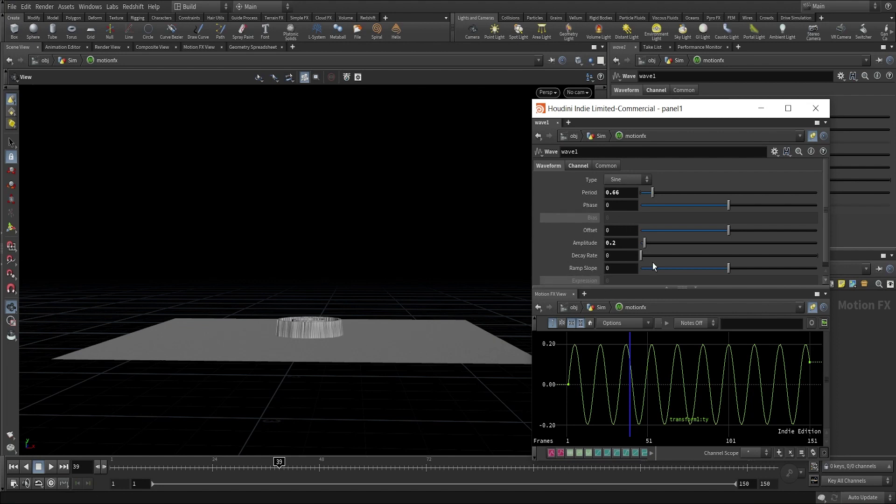
drag(642, 259, 651, 259)
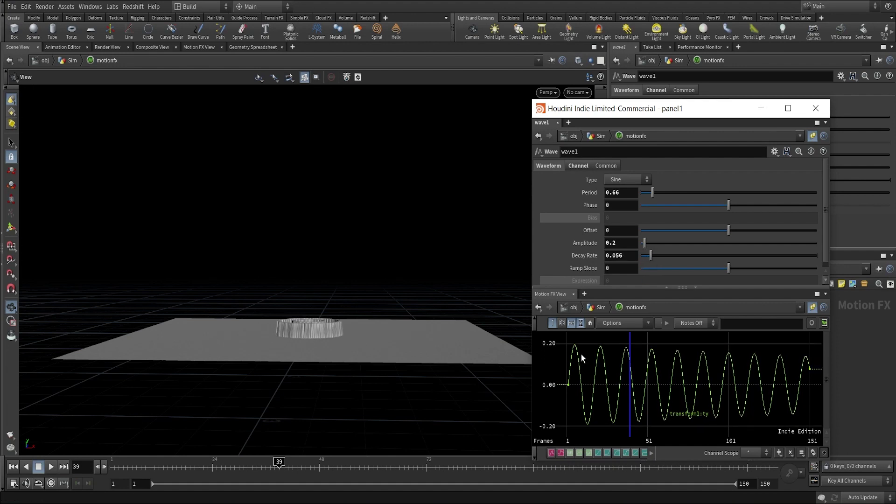
mouse_move(112, 465)
mouse_down()
mouse_move(379, 479)
mouse_move(768, 478)
mouse_move(649, 469)
mouse_move(113, 468)
mouse_up()
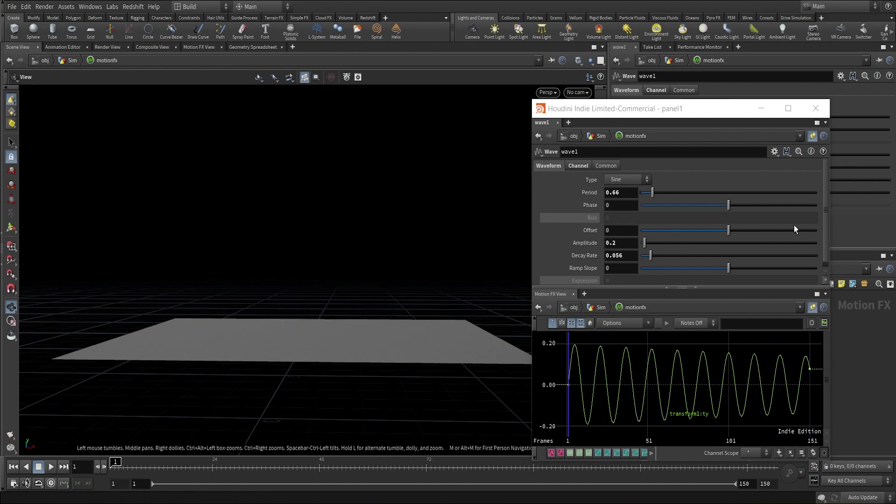
Close the floating wave settings window, return to the Sim network, and reposition the motionfx node beside the Transform node
click(816, 108)
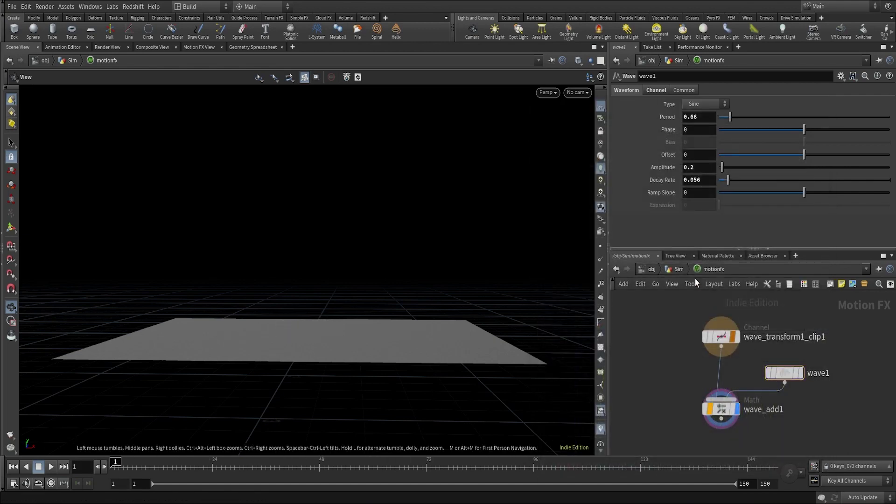
click(679, 269)
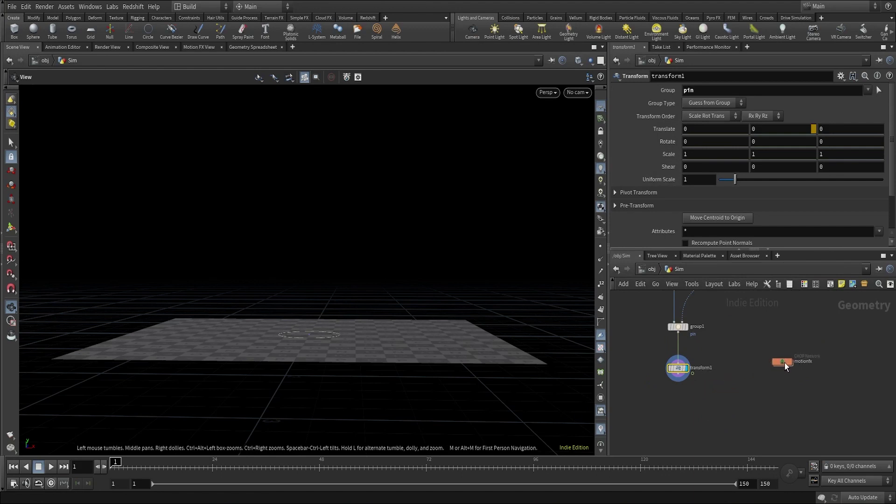
scroll(702, 366, up, 4)
middle_drag(775, 393, 697, 395)
drag(791, 362, 795, 370)
scroll(726, 381, down, 3)
middle_drag(723, 396, 826, 372)
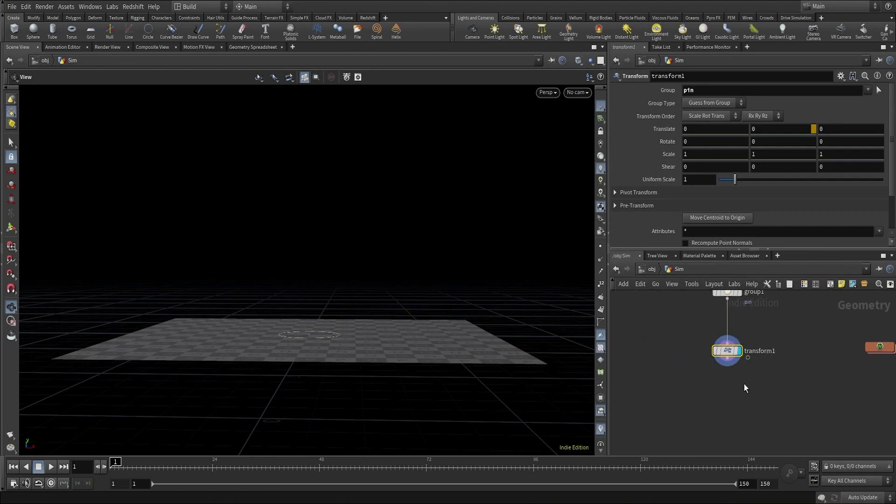
Add a Group Create node below the Transform node, wired to its output, and display it
drag(731, 364, 732, 412)
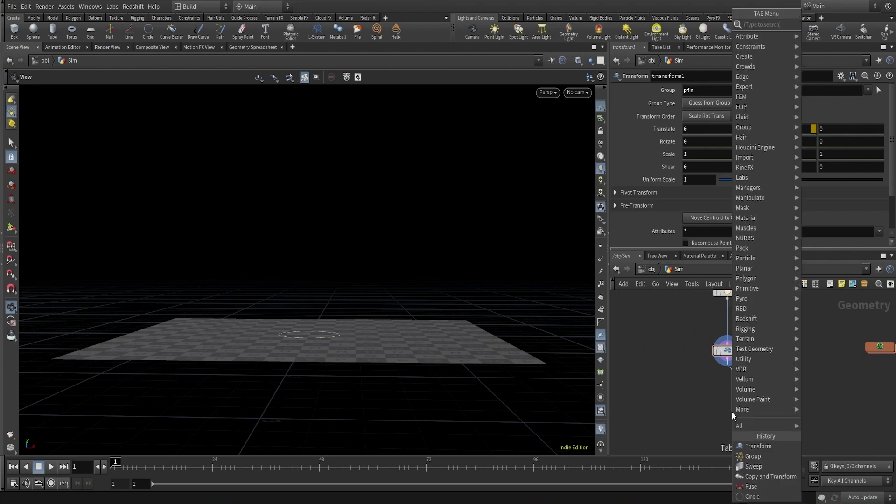
text(grou)
key(Return)
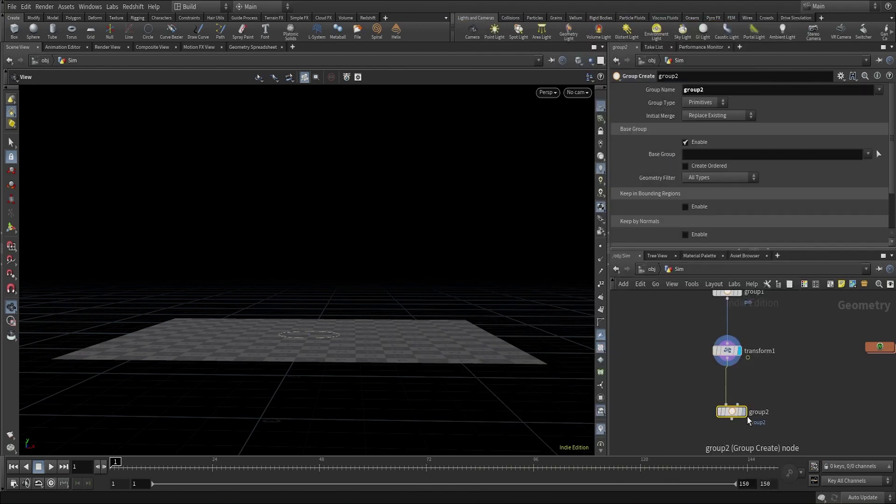
drag(571, 370, 583, 196)
Set the new group to a Points group named pin, with Union with Existing as its initial merge
click(701, 102)
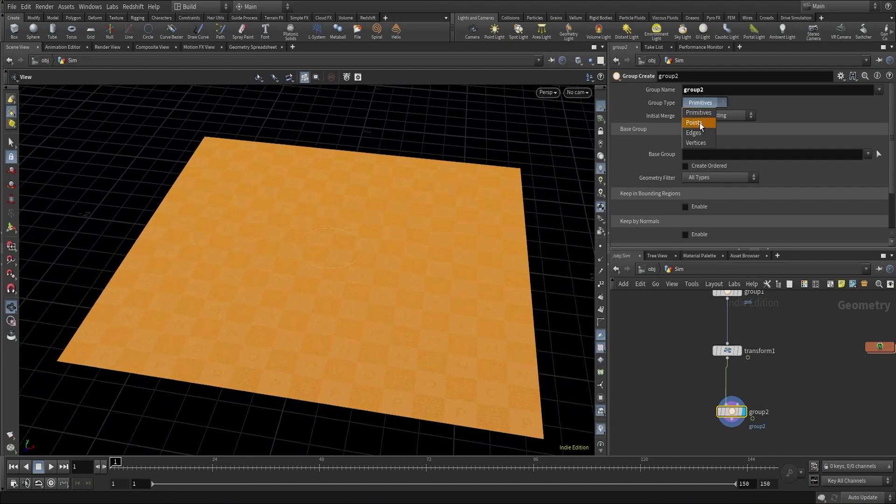
click(699, 122)
text(pin)
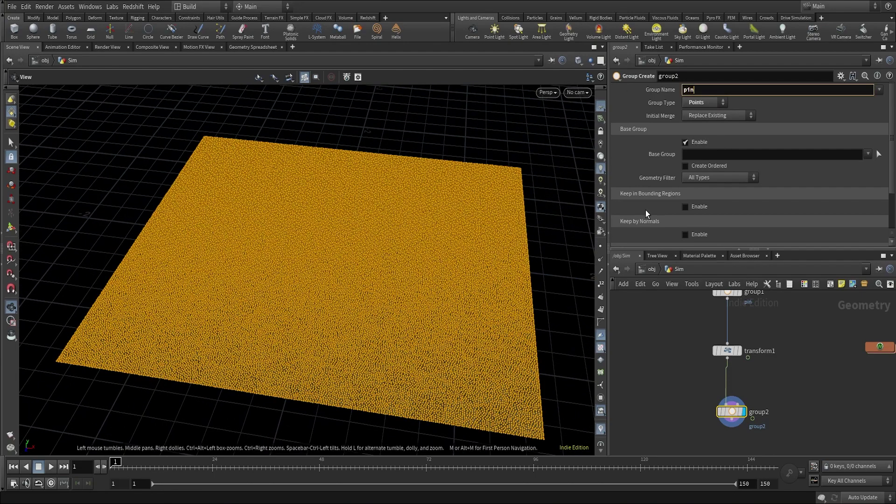
key(Return)
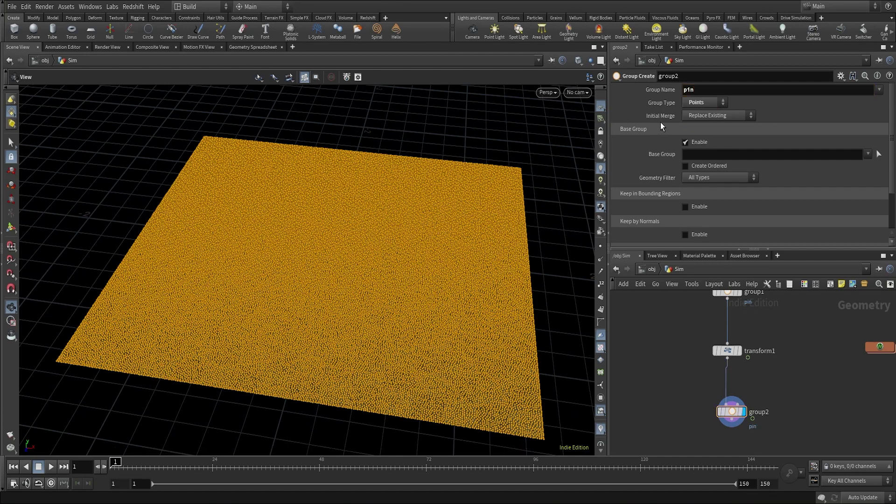
click(697, 114)
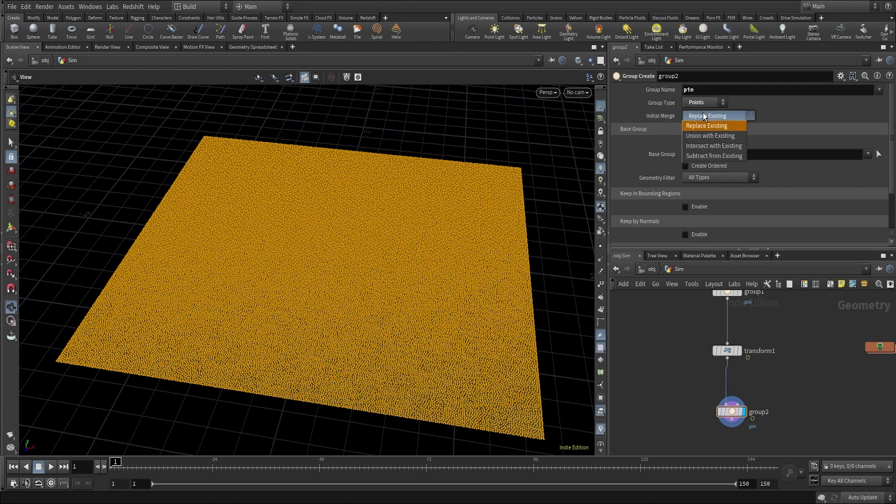
click(702, 136)
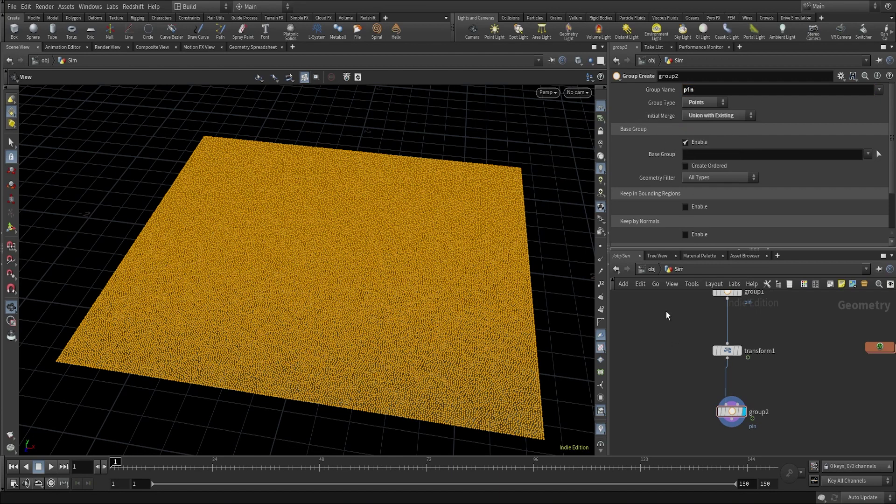
Disable the base group and enable Include by Edges with Unshared Edges to add the grid's border points to the pin group
click(684, 143)
scroll(663, 187, down, 1)
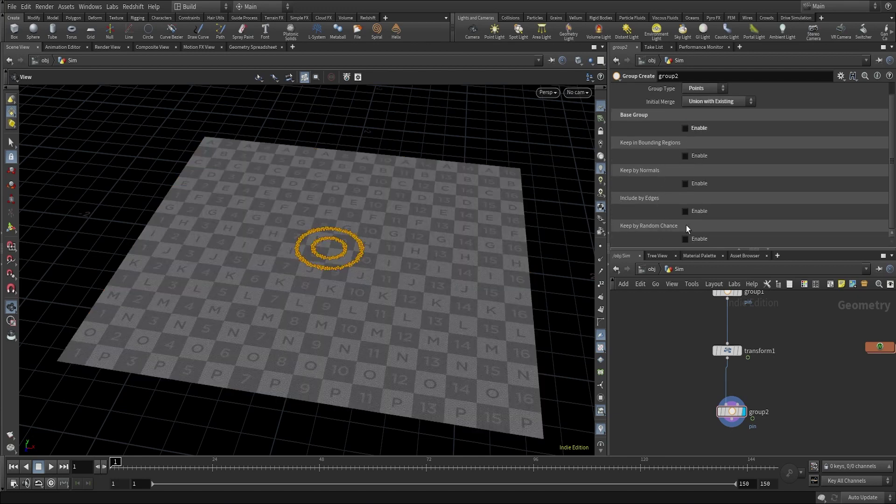
click(685, 212)
scroll(698, 223, down, 5)
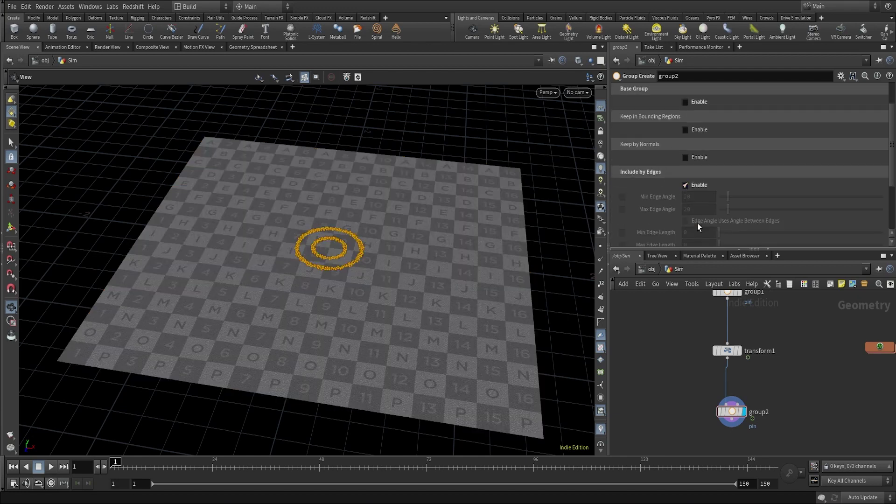
click(685, 205)
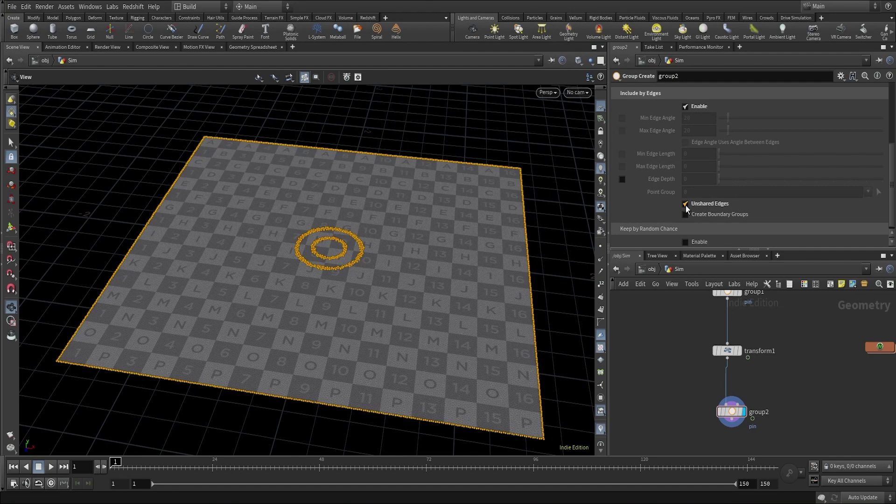
drag(520, 280, 481, 219)
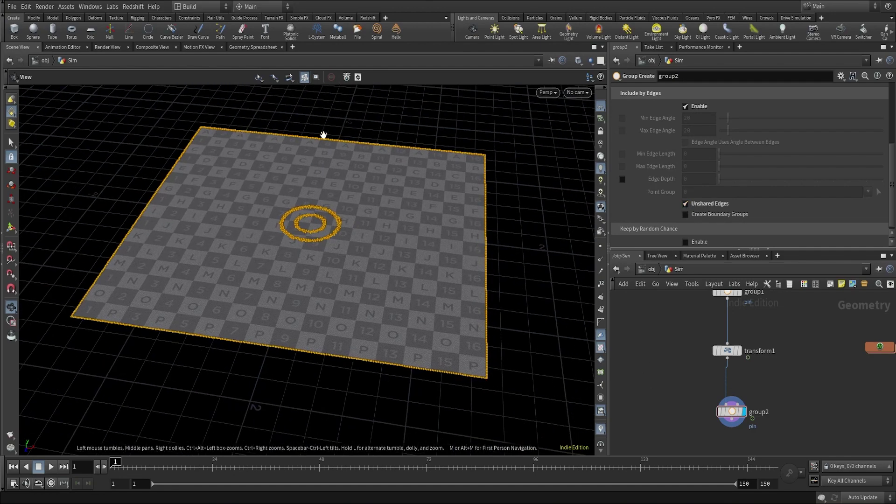
scroll(696, 172, up, 5)
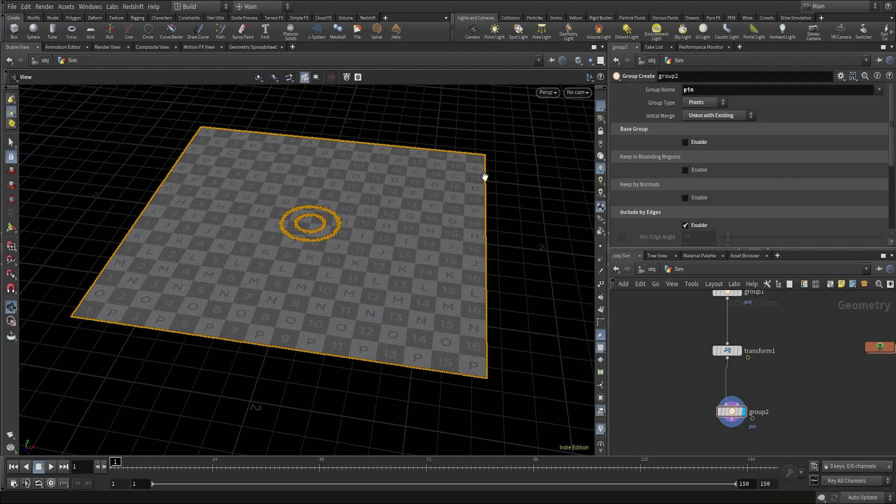
Scrub the animation timeline and return to frame 1
scroll(751, 335, down, 2)
middle_drag(763, 379, 739, 338)
scroll(733, 342, up, 4)
drag(165, 467, 2, 466)
click(13, 466)
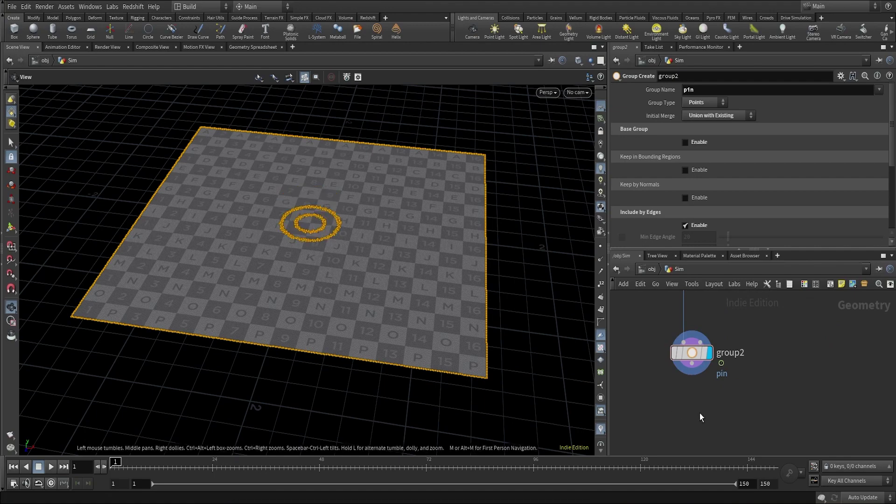
Add a Vellum Configure Cloth node below the second group node, wired to its output, and display it
click(691, 363)
key(Tab)
text(ve)
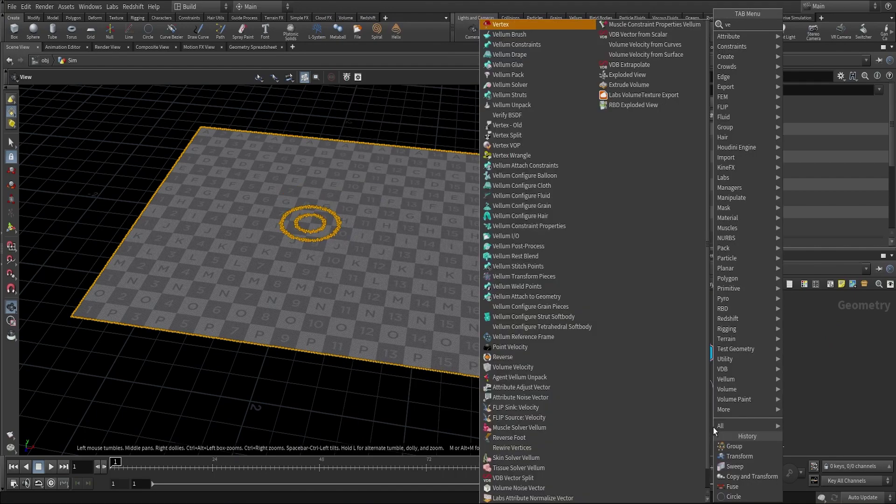
text(llumclo)
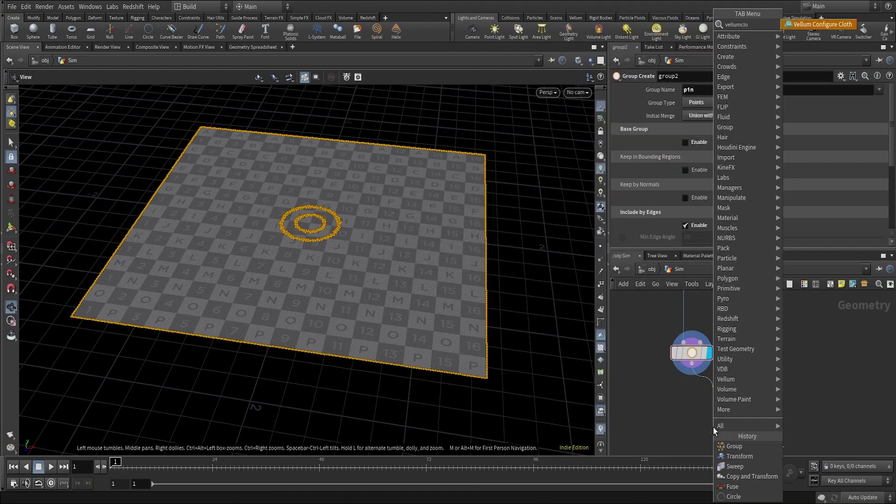
click(827, 25)
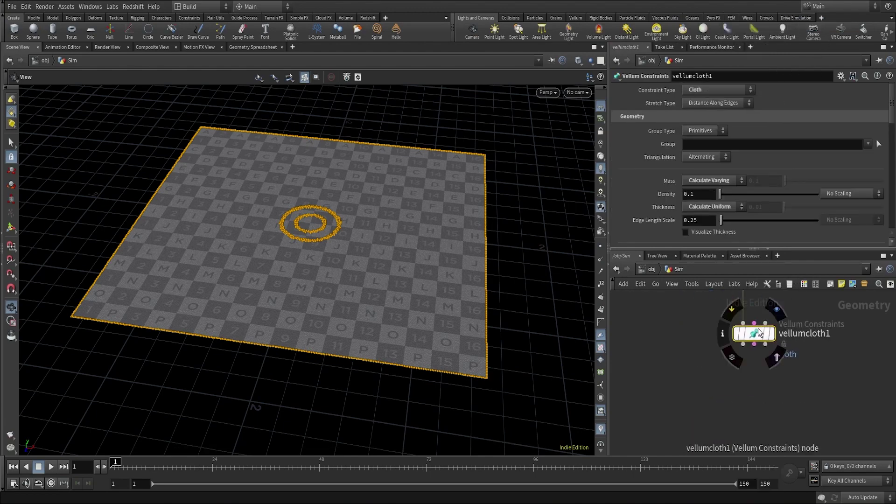
click(726, 372)
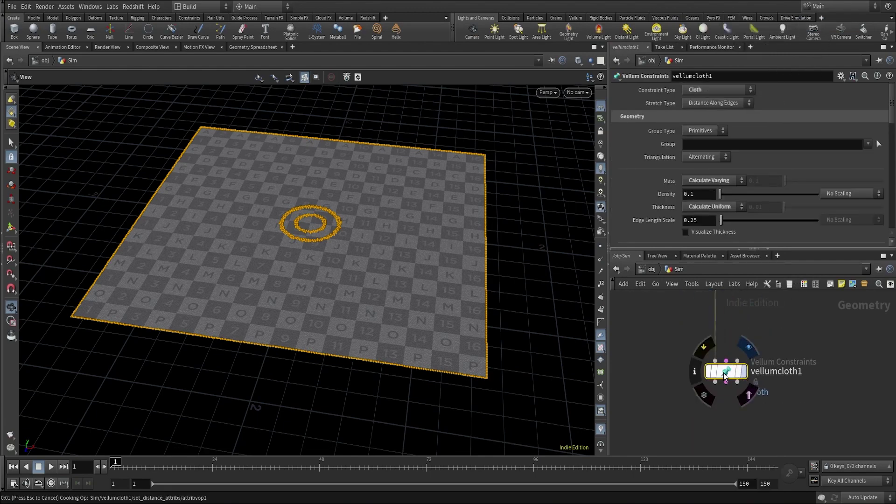
Pin the cloth to animation using the pin group as its pin points, and enable Match Animation
scroll(682, 176, down, 5)
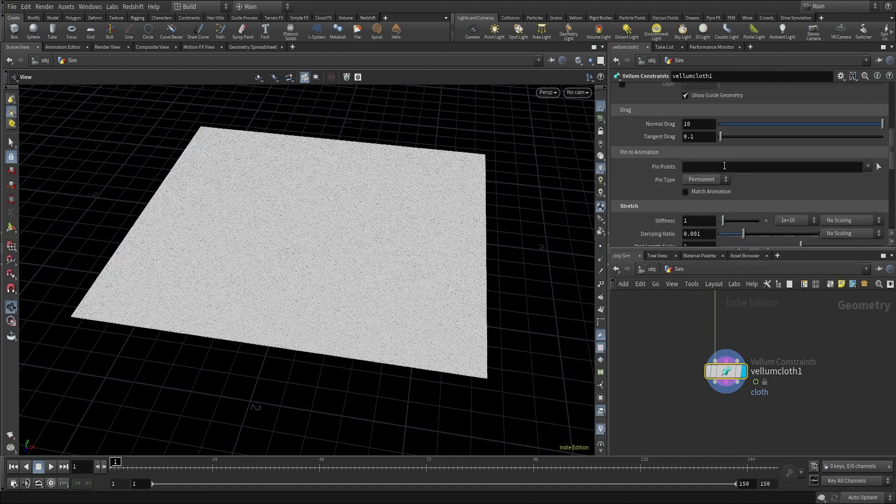
click(867, 167)
click(871, 179)
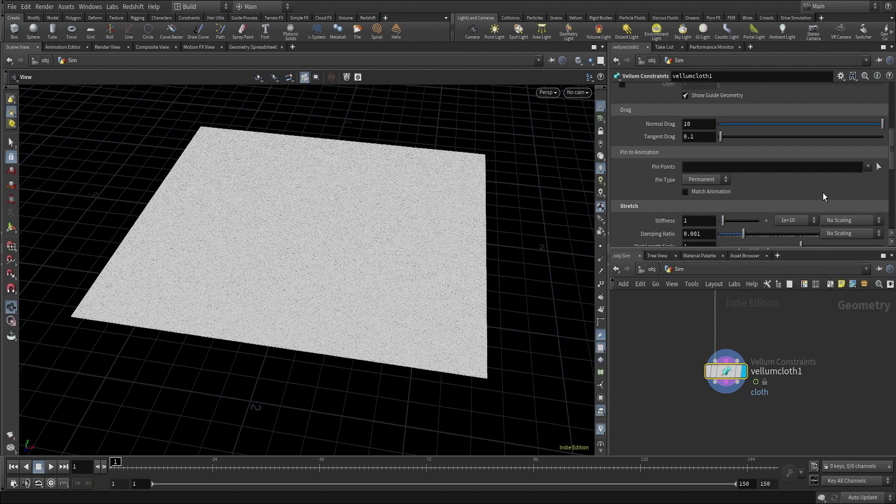
click(686, 192)
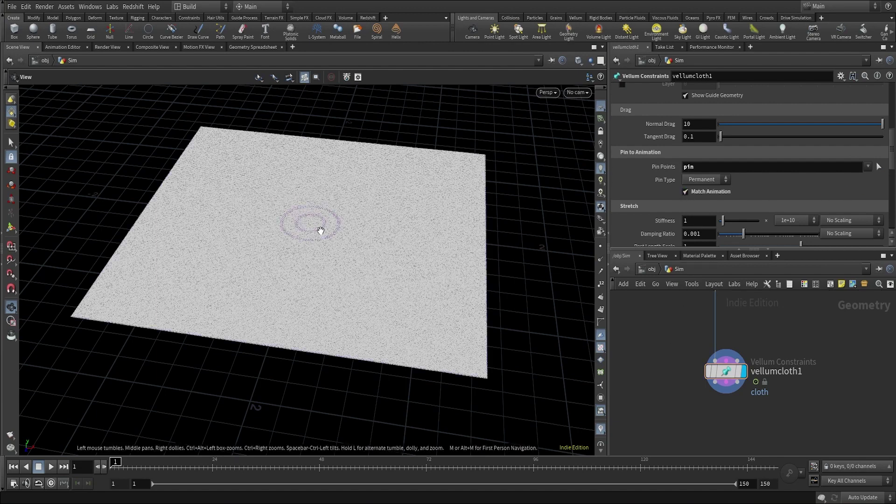
Examine the Stretch and Bend settings of the Vellum cloth constraints
scroll(706, 208, down, 3)
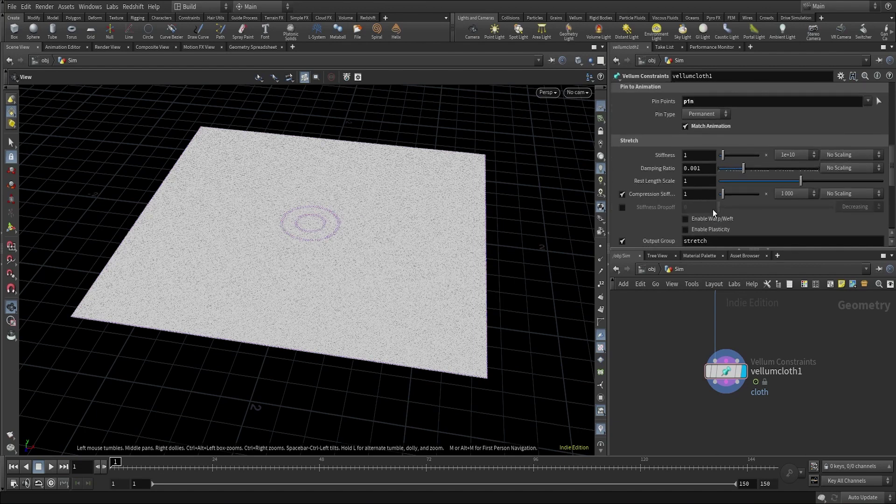
scroll(712, 209, down, 1)
scroll(655, 124, down, 4)
scroll(661, 200, up, 3)
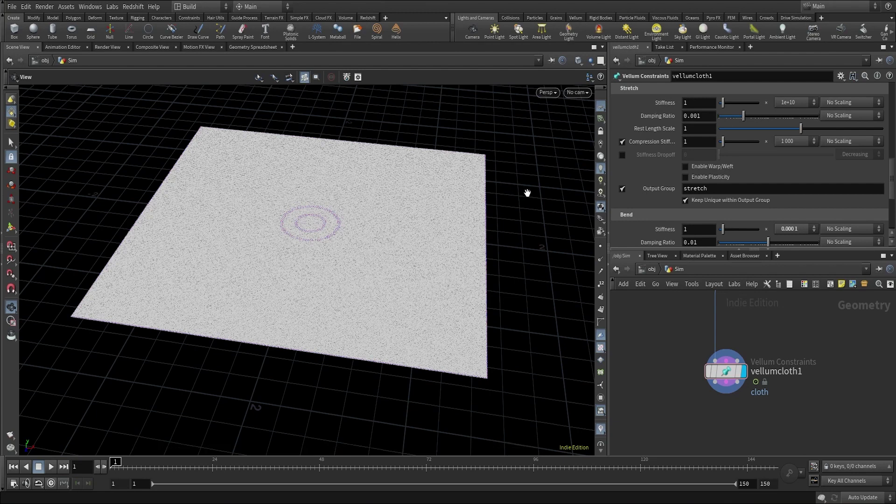
mouse_move(641, 102)
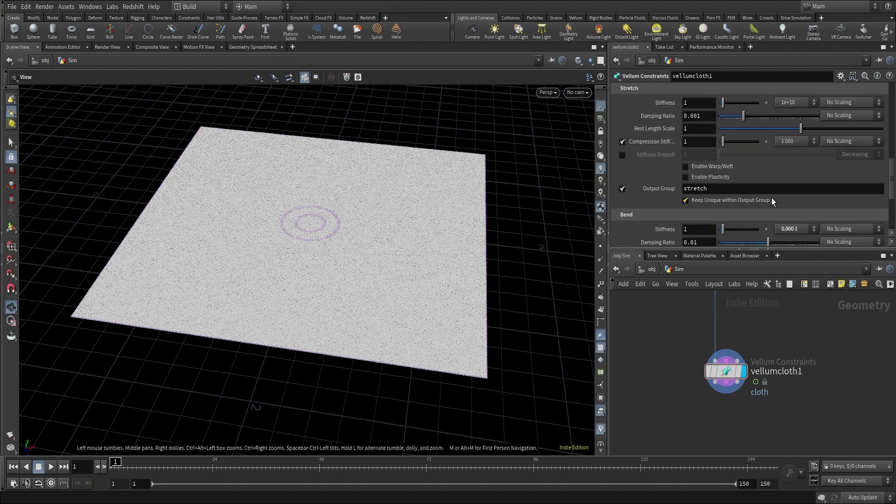
scroll(656, 201, down, 3)
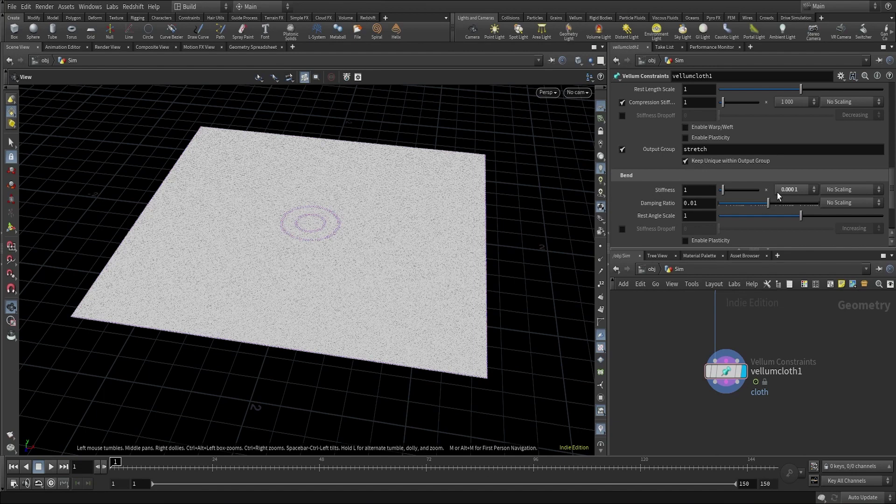
scroll(777, 192, up, 3)
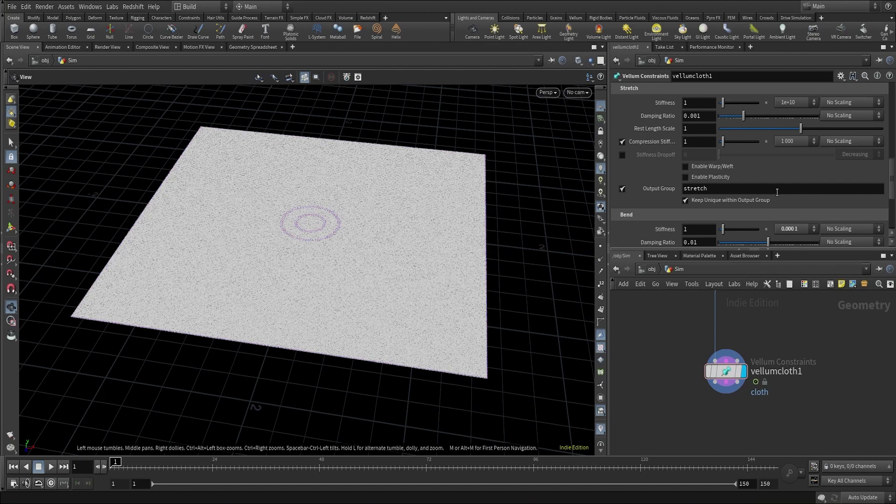
scroll(762, 176, up, 4)
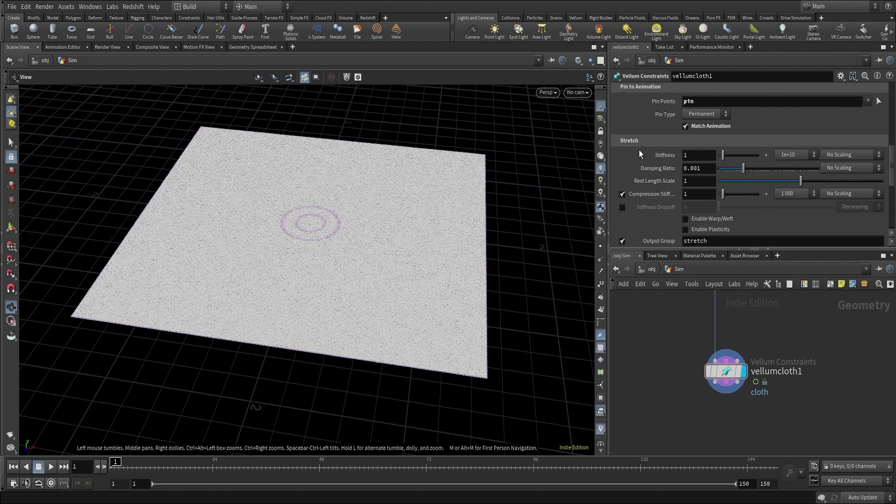
scroll(641, 151, up, 1)
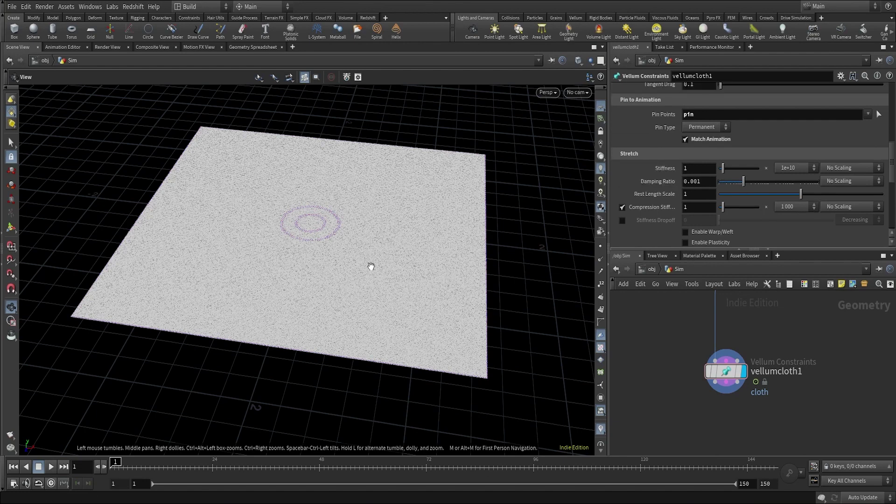
Set the cloth's stretch stiffness multiplier to 1 and its rest length scale to 1.05
click(796, 167)
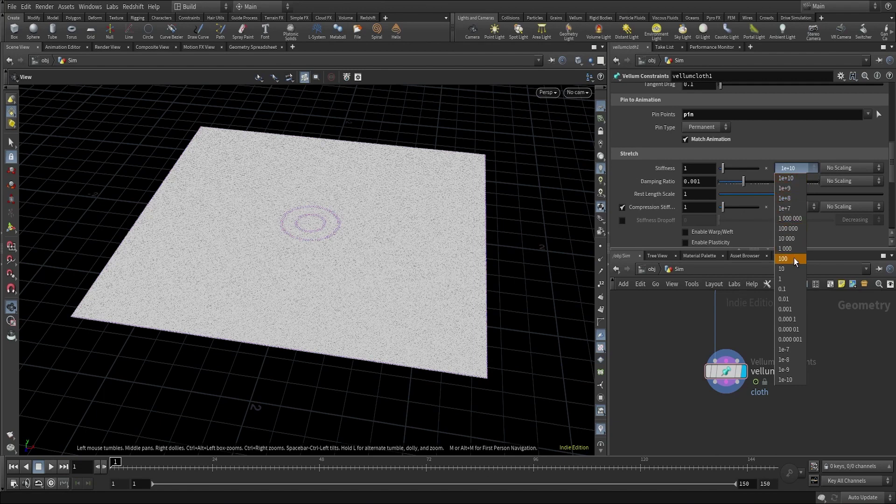
click(792, 279)
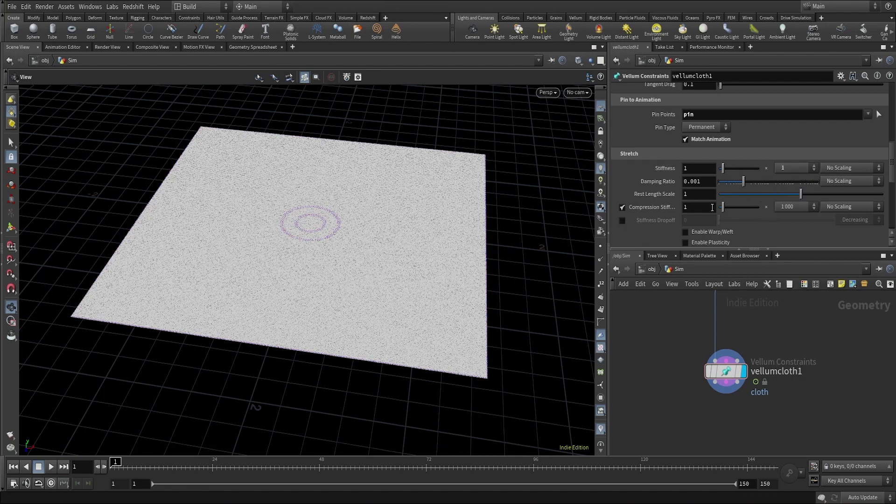
click(699, 195)
text(.05)
key(Return)
scroll(713, 164, down, 3)
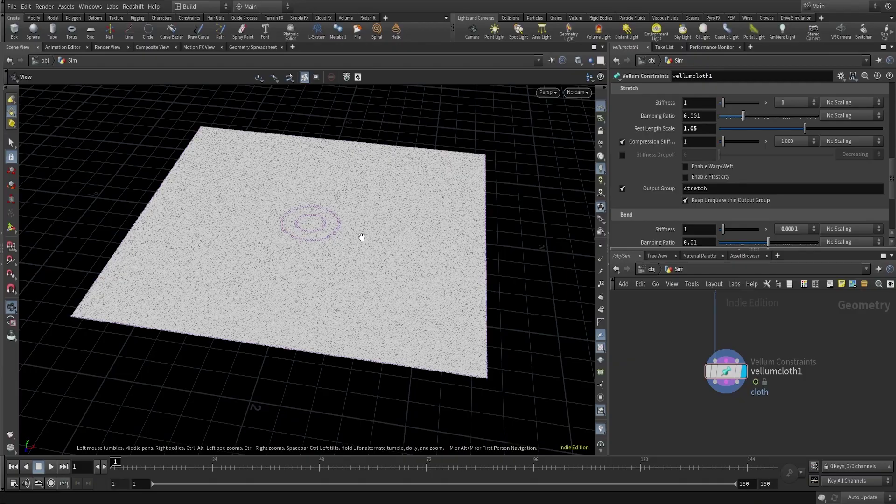
Turn on point display, show the second group node's output, and inspect the remeshed triangles and their points up close
right_drag(413, 310, 513, 96)
scroll(414, 296, up, 5)
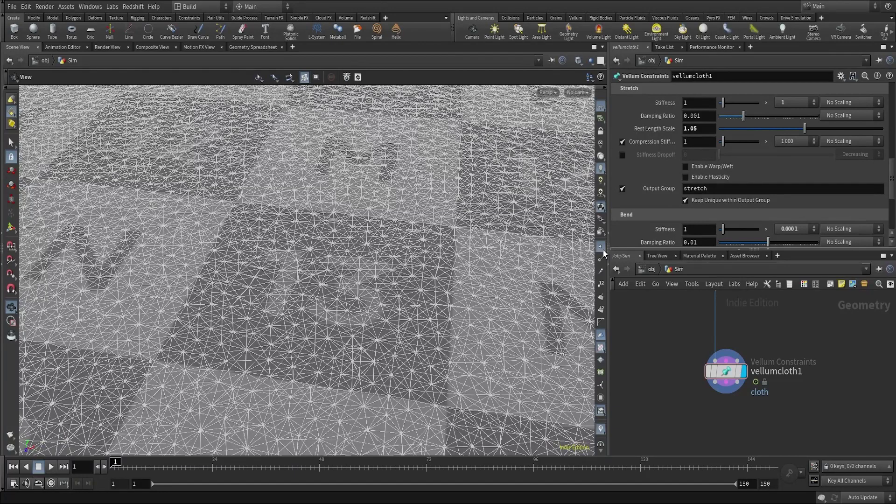
scroll(768, 347, down, 3)
middle_drag(765, 309, 750, 342)
scroll(749, 343, up, 3)
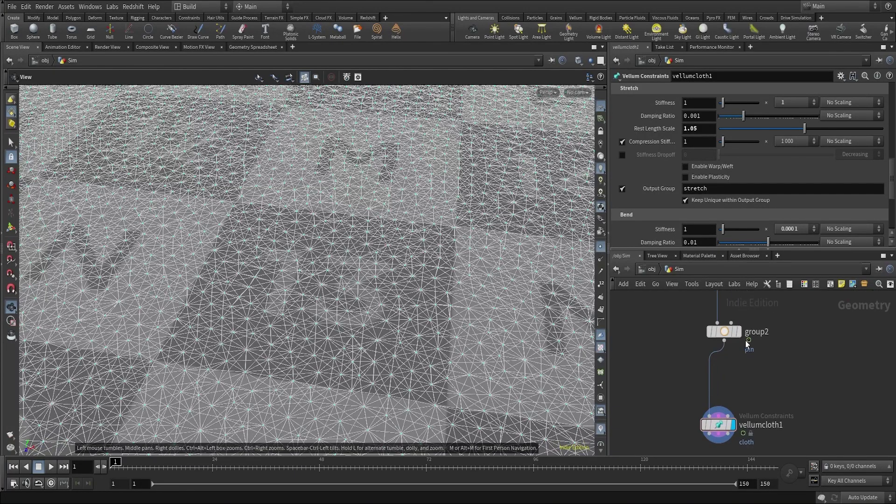
click(739, 332)
scroll(459, 357, up, 10)
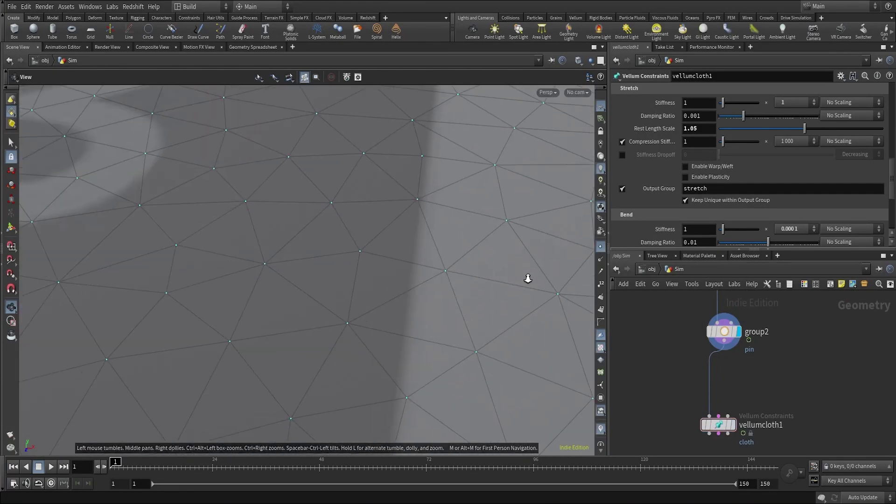
middle_drag(475, 371, 473, 370)
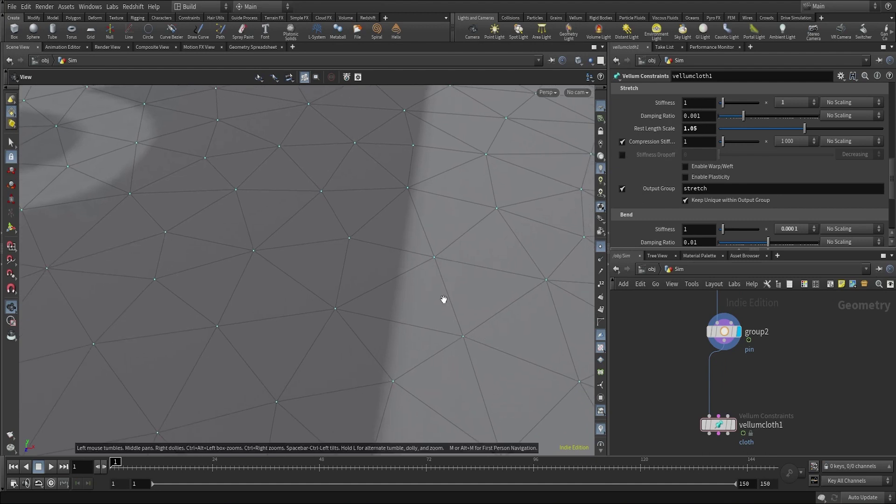
click(808, 417)
right_drag(473, 303, 373, 248)
middle_drag(463, 189, 455, 264)
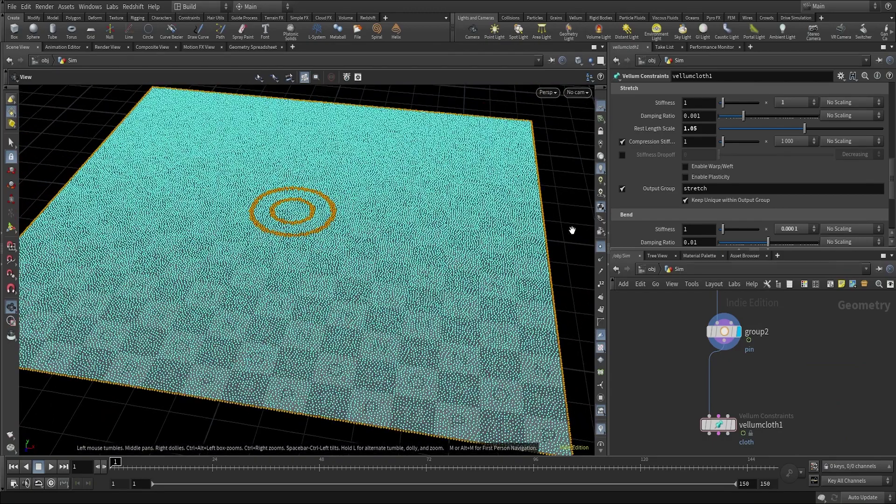
Turn off point display and show the Vellum cloth node again to review its Bend settings
click(601, 246)
scroll(778, 378, down, 3)
right_drag(531, 335, 412, 310)
middle_drag(413, 310, 378, 302)
scroll(728, 367, up, 5)
click(776, 402)
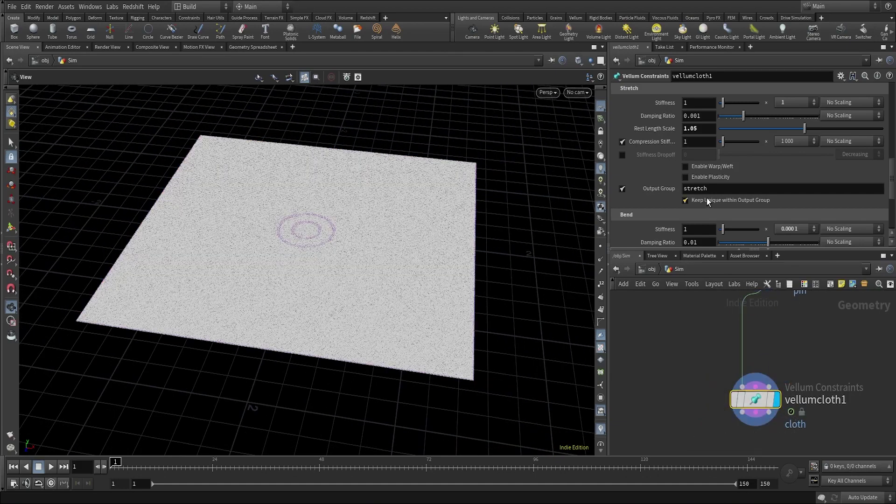
scroll(707, 200, down, 3)
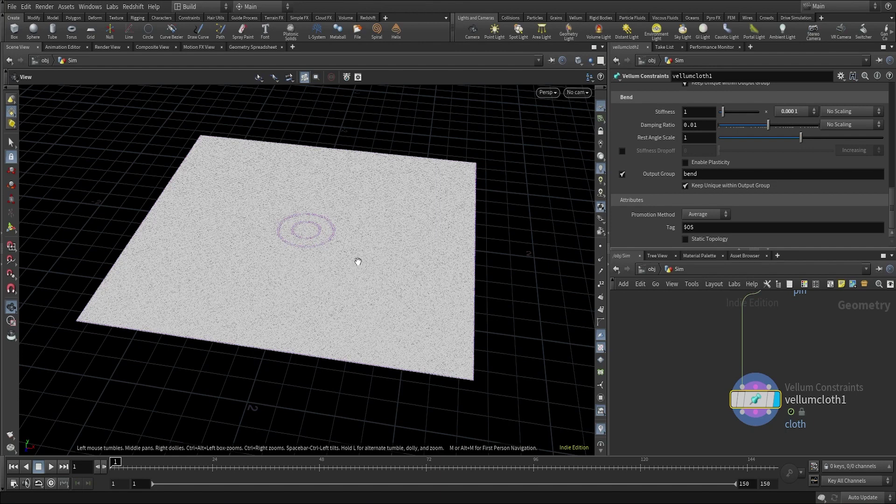
Set the cloth's bend stiffness multiplier to 1e-7 and review the Stretch and Bend settings
click(803, 114)
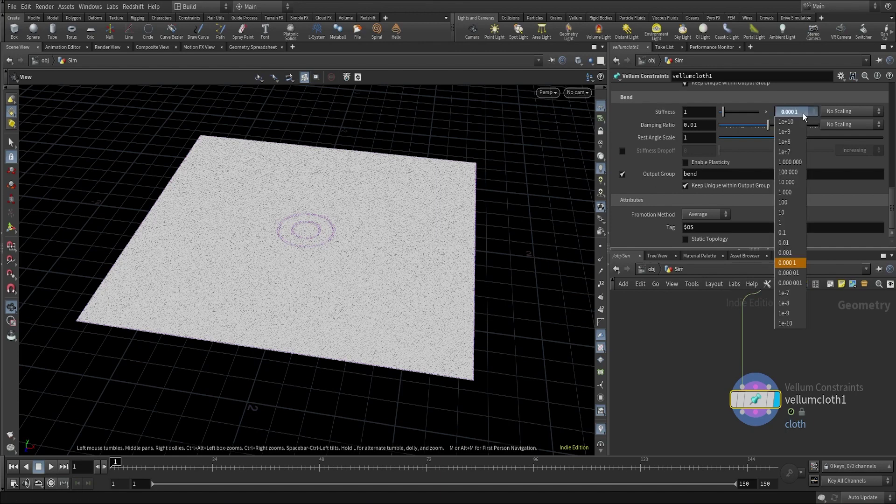
click(788, 293)
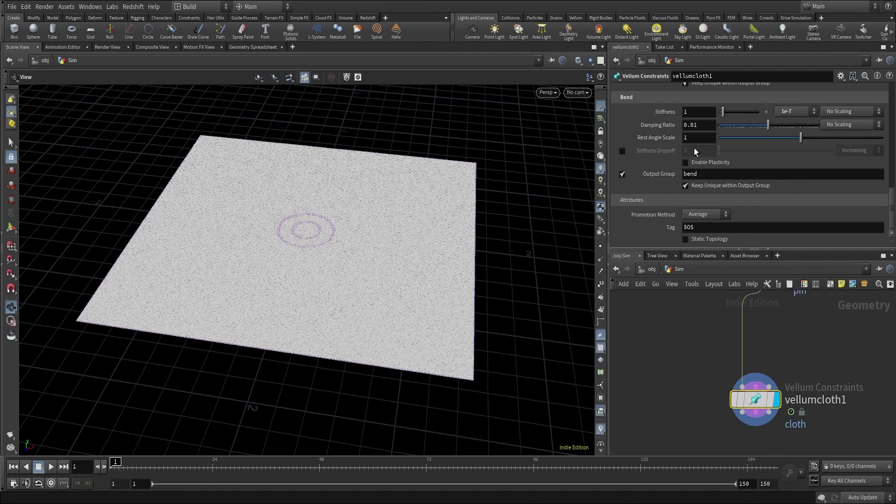
scroll(679, 194, up, 3)
scroll(679, 195, up, 5)
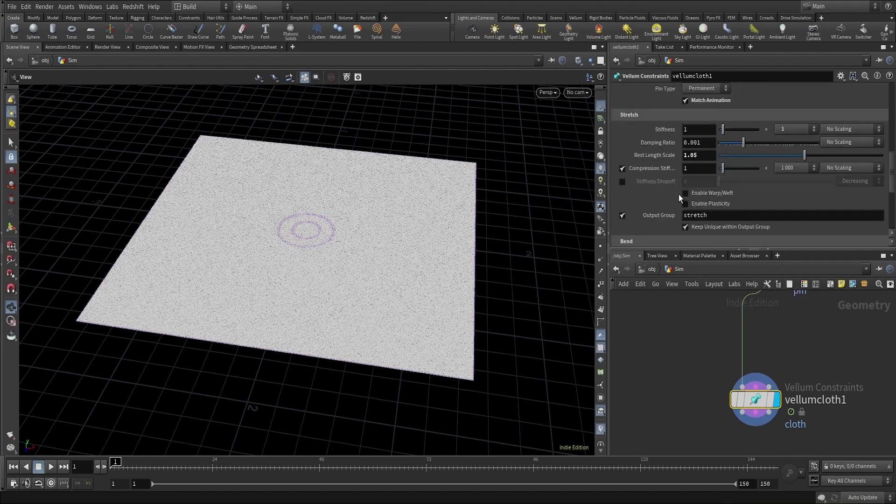
scroll(653, 125, down, 6)
scroll(653, 189, down, 3)
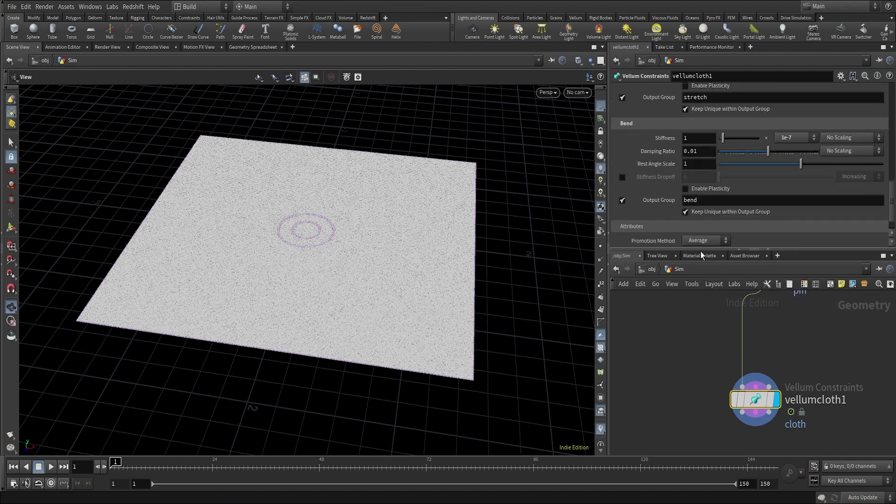
scroll(824, 357, down, 3)
scroll(758, 161, up, 10)
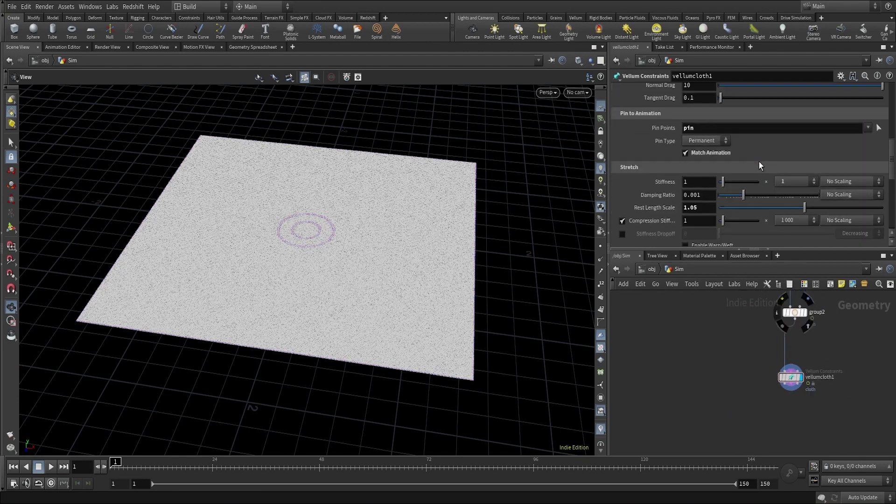
Add a Vellum Solver node below the Vellum cloth node, wired to its outputs
key(f)
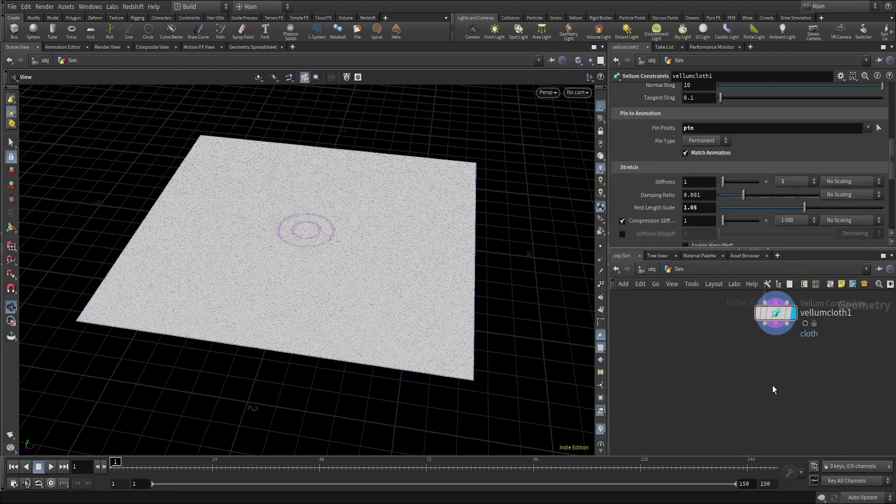
click(774, 331)
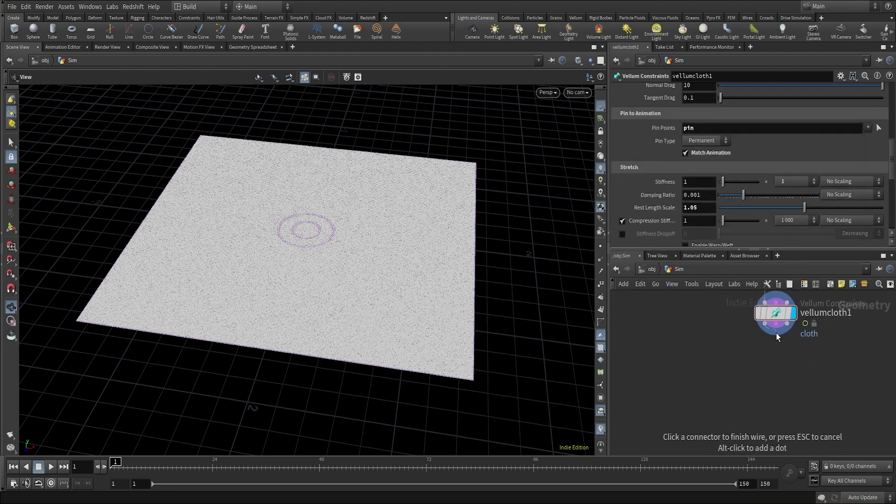
key(Tab)
text(vsol)
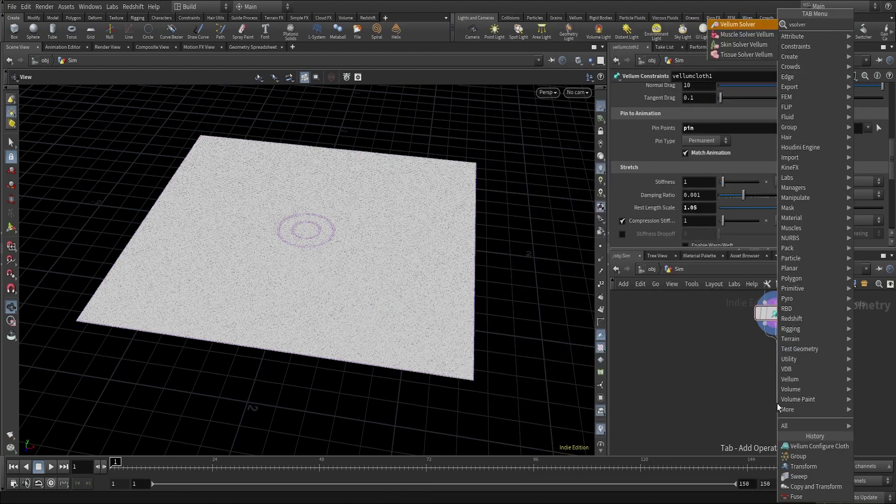
key(Return)
click(777, 434)
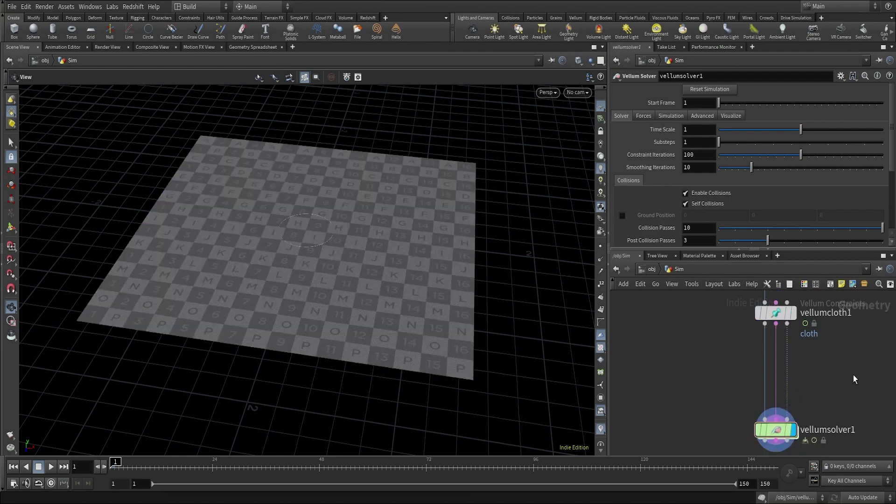
Set the Vellum Solver's vertical gravity to 0 and its substeps to 4
click(644, 116)
click(782, 131)
text(0)
key(Return)
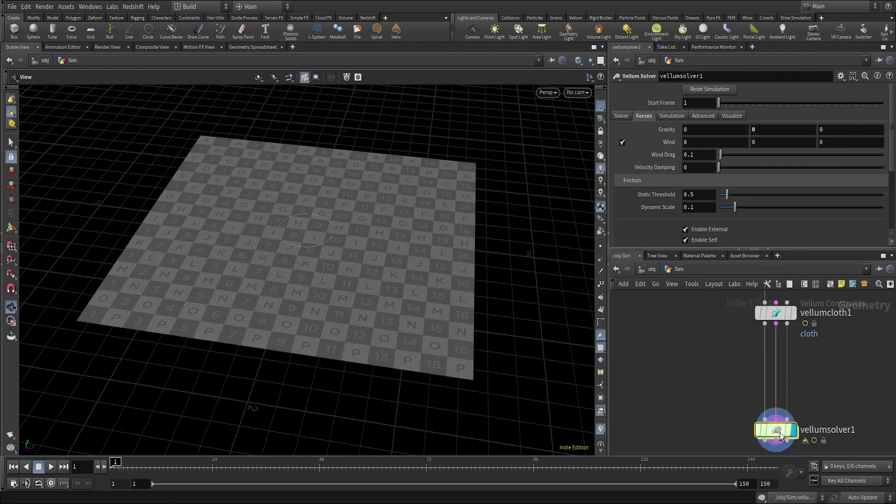
click(623, 117)
click(695, 142)
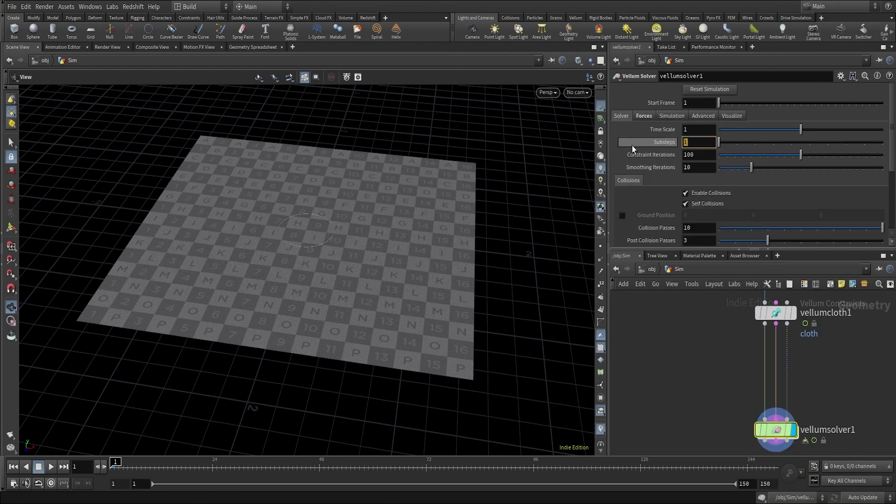
text(4)
key(Return)
Render a flipbook of the cloth simulation, play it back from frame 1, and close the preview window
drag(514, 320, 413, 244)
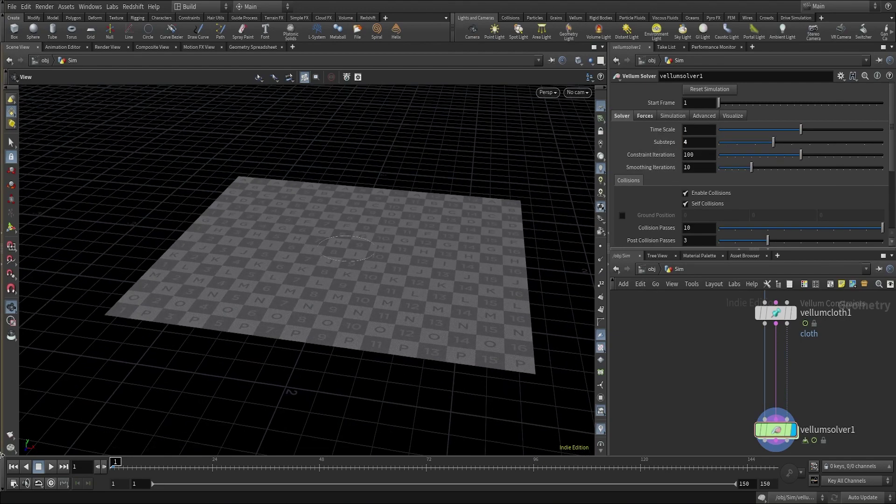
click(19, 450)
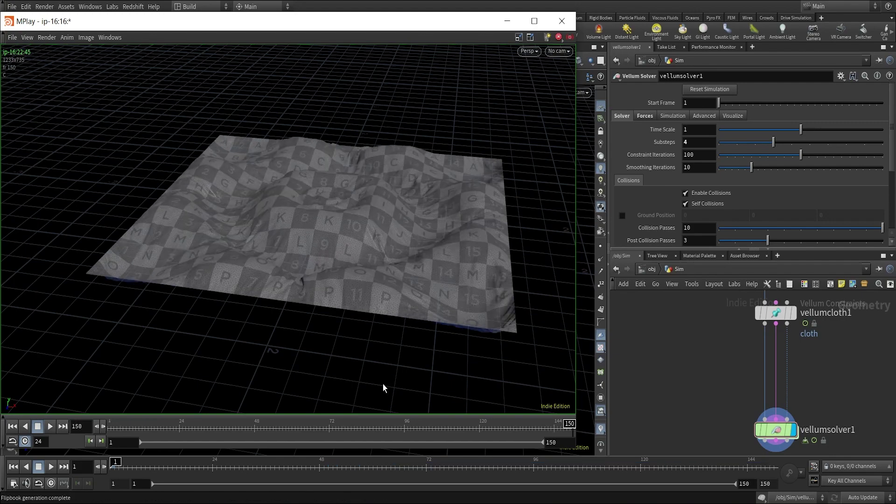
click(118, 428)
mouse_move(118, 428)
mouse_down()
mouse_move(260, 428)
mouse_move(111, 428)
mouse_up()
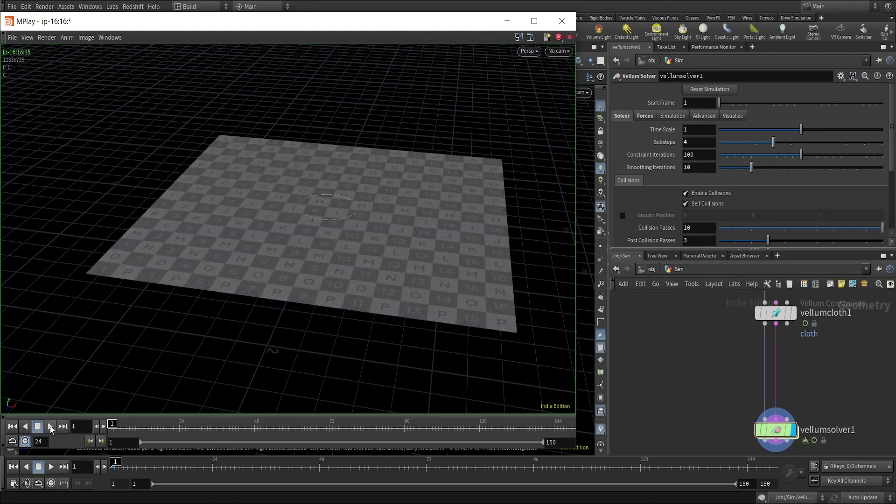
click(50, 426)
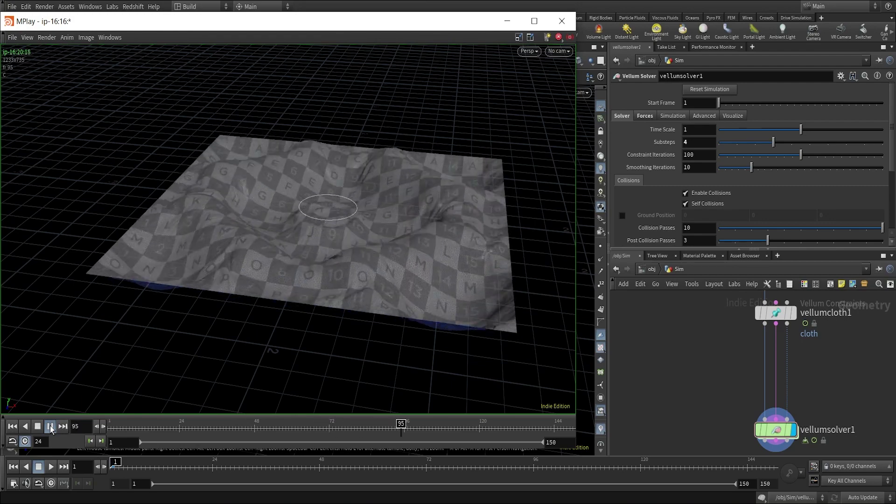
click(50, 427)
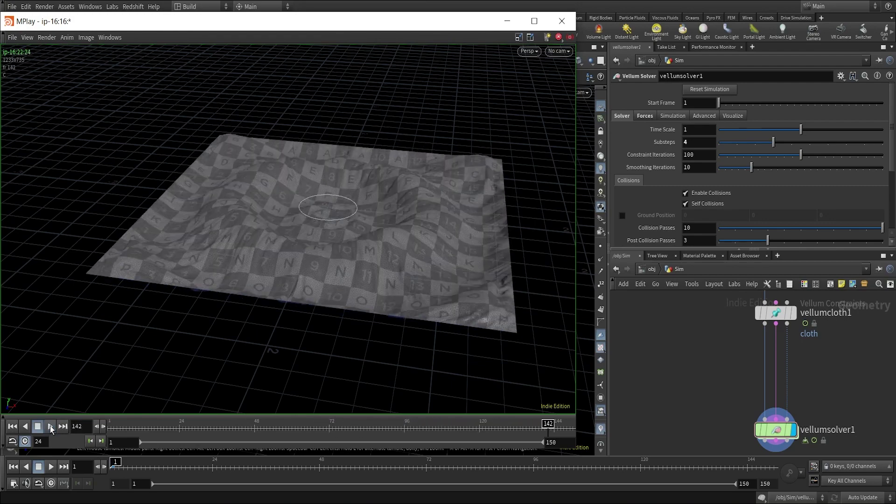
click(568, 25)
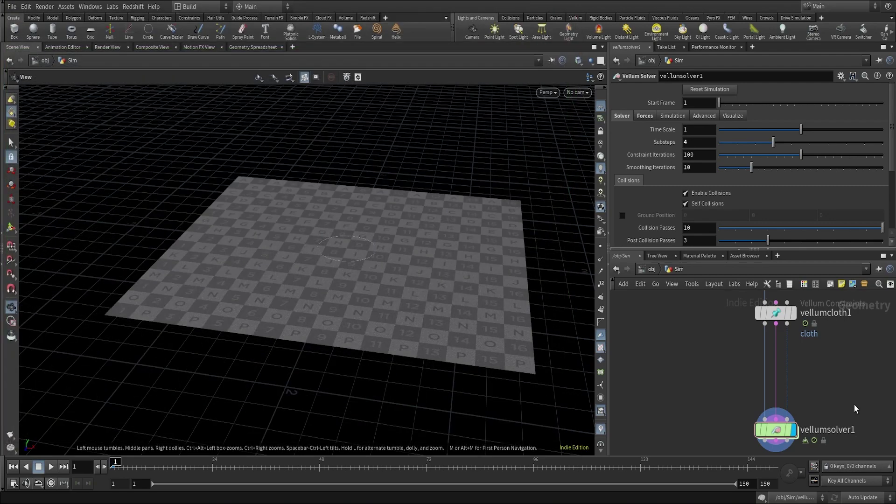
Create a Sphere node in free space beside the cloth chain and show it as a template over the cloth
scroll(871, 395, down, 4)
middle_drag(872, 391, 707, 420)
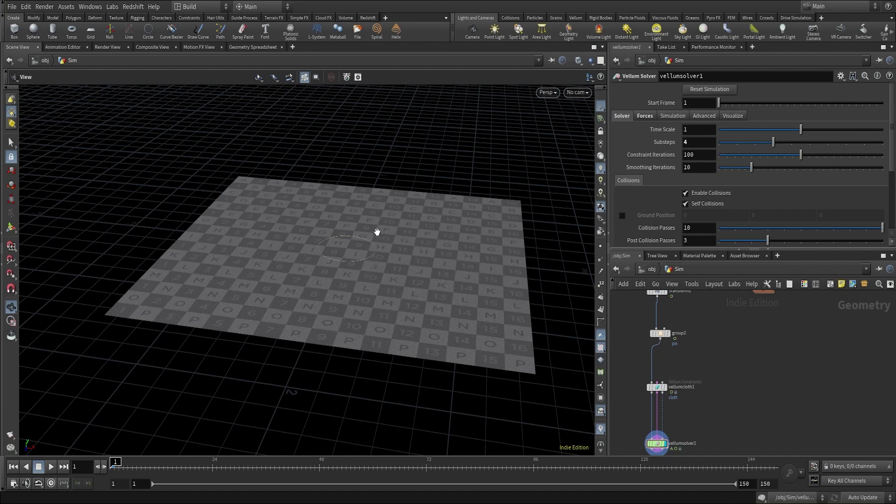
drag(408, 268, 387, 268)
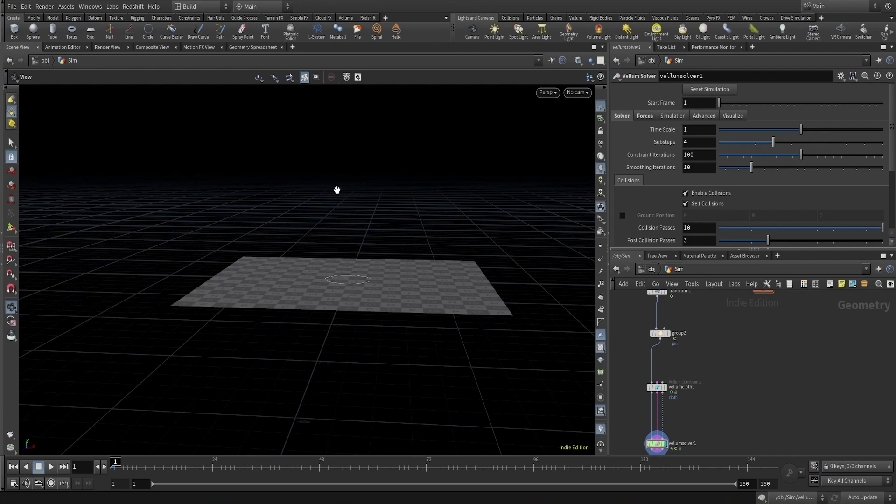
scroll(739, 368, down, 2)
middle_drag(734, 357, 724, 396)
scroll(728, 395, up, 2)
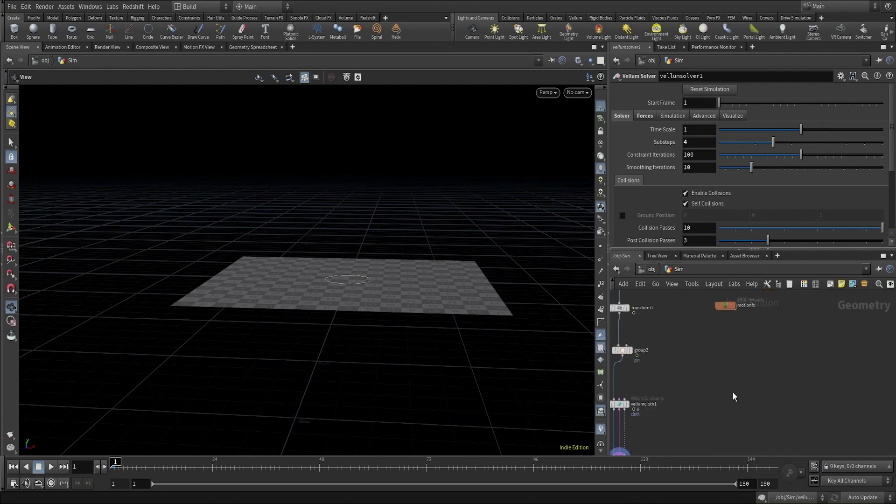
key(Tab)
text(sphe)
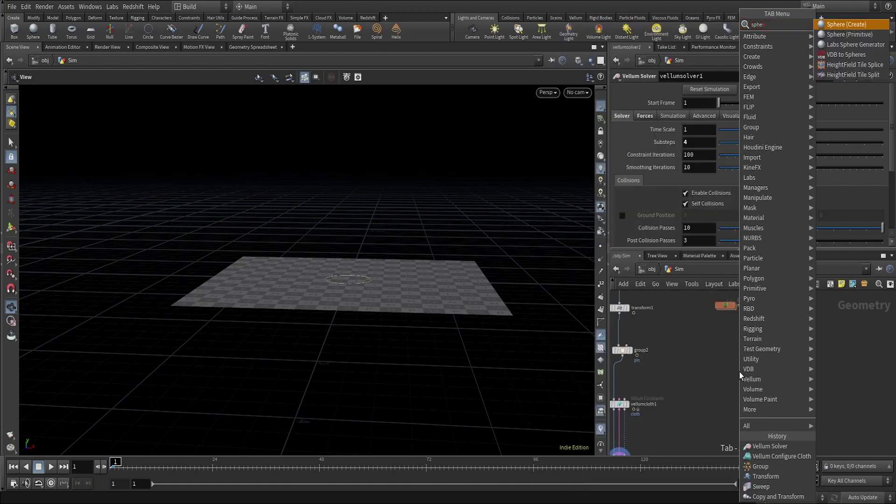
key(Return)
click(740, 378)
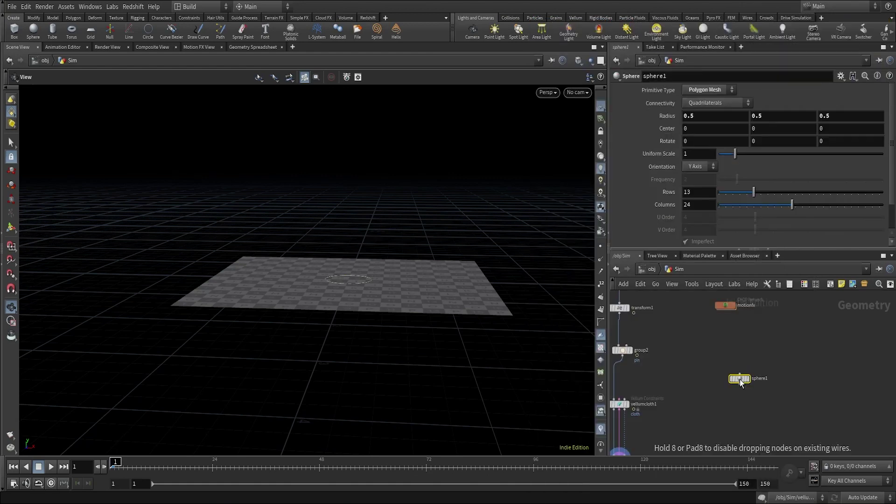
click(753, 391)
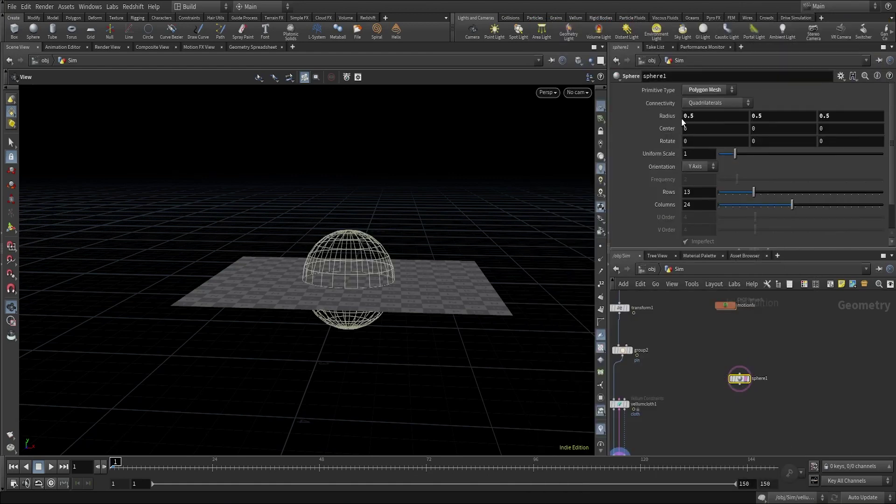
Change the sphere's primitive type to Polygon and set its frequency to 10
click(696, 92)
click(696, 91)
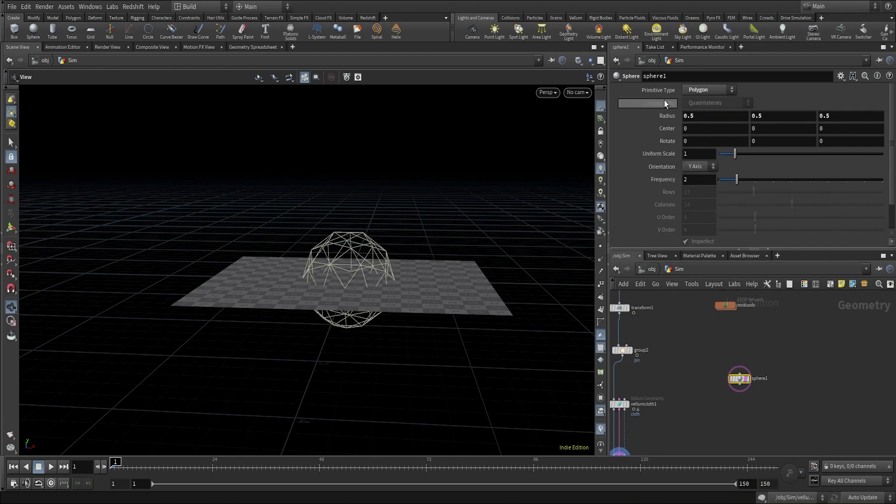
drag(741, 184, 891, 186)
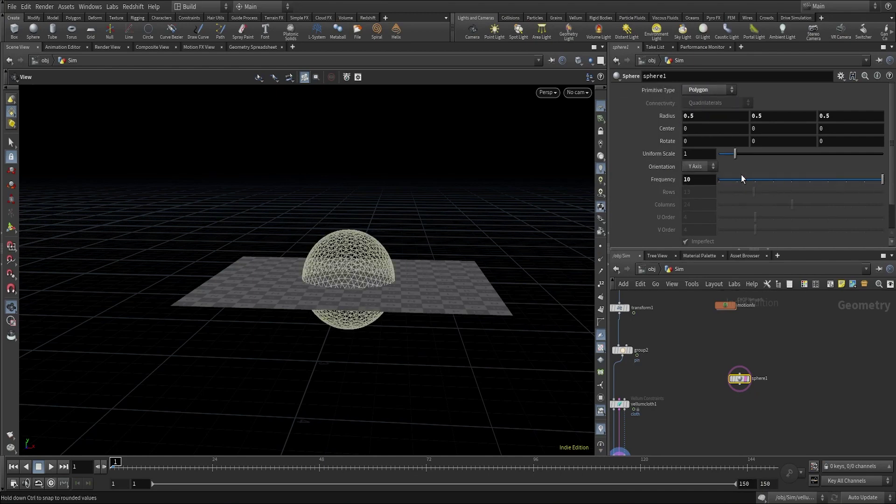
Set the sphere's uniform scale to 0.35 and raise its centre to 0.8 in Y, above the cloth
click(698, 154)
text(0.35)
key(Return)
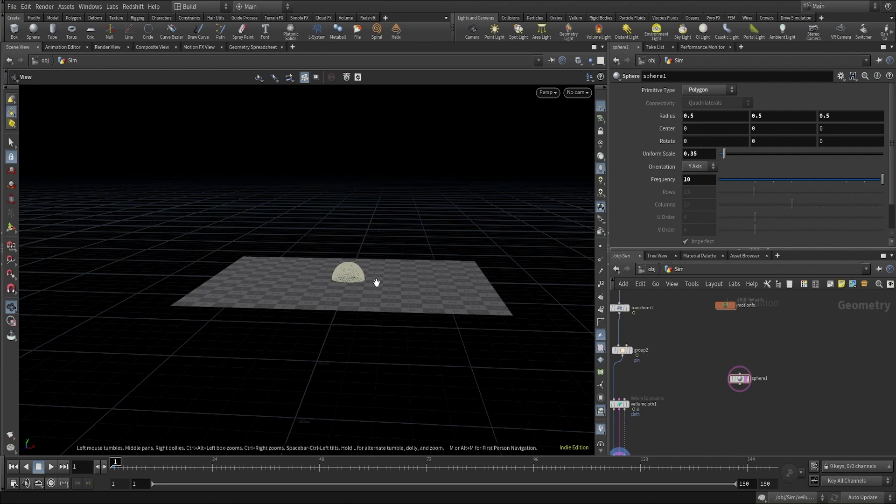
middle_drag(764, 129, 800, 131)
right_drag(448, 240, 440, 186)
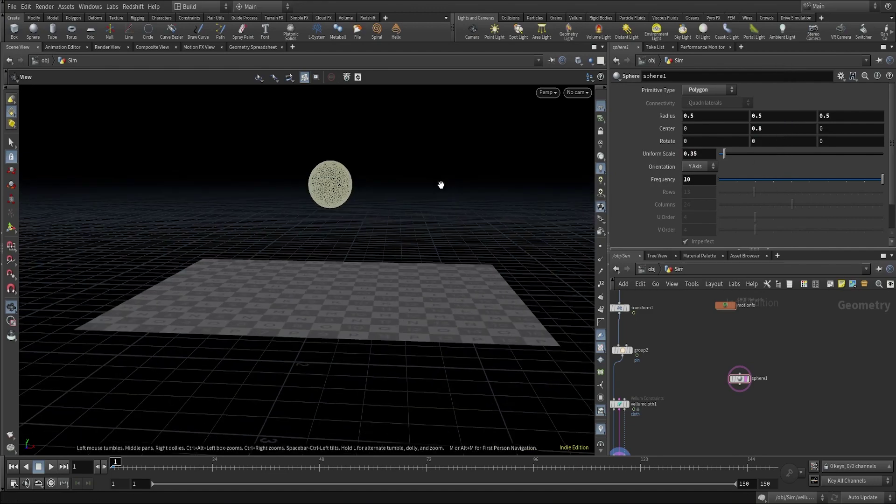
Connect a Group node below the sphere and name its group "sphere"
scroll(749, 396, up, 3)
drag(765, 343, 761, 413)
text(group)
key(Return)
drag(694, 90, 616, 90)
text(sphere)
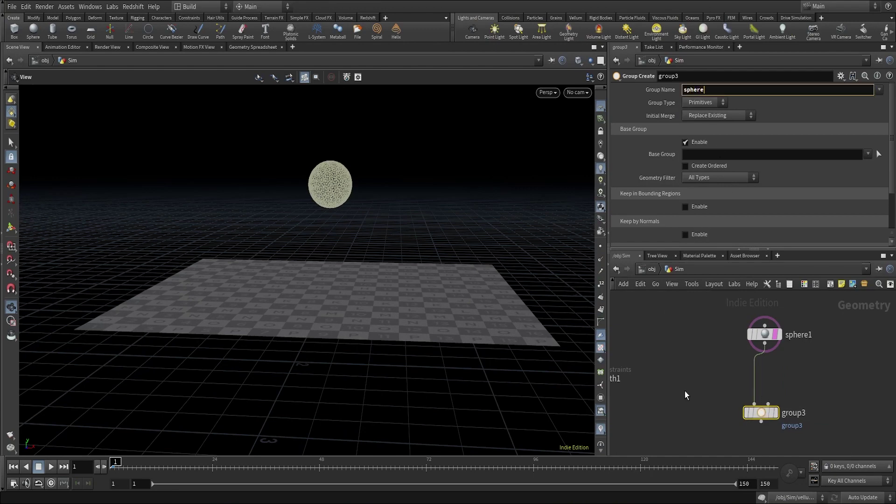
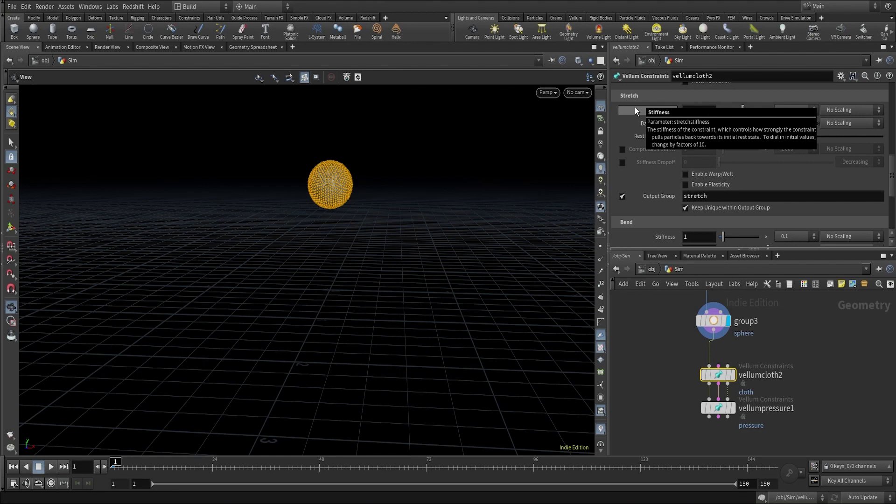
Move the vellumpressure1 node farther below vellumcloth2 and review the settings of both constraint nodes
scroll(663, 195, down, 2)
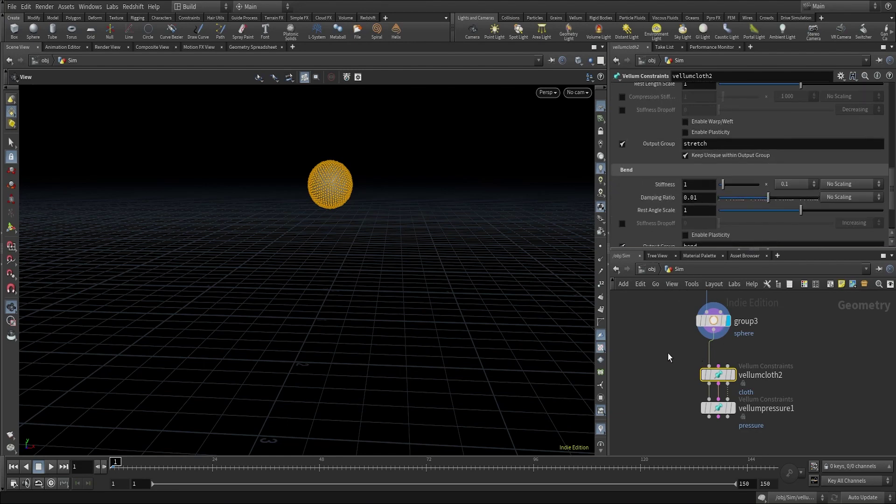
scroll(745, 392, up, 3)
drag(733, 371, 716, 394)
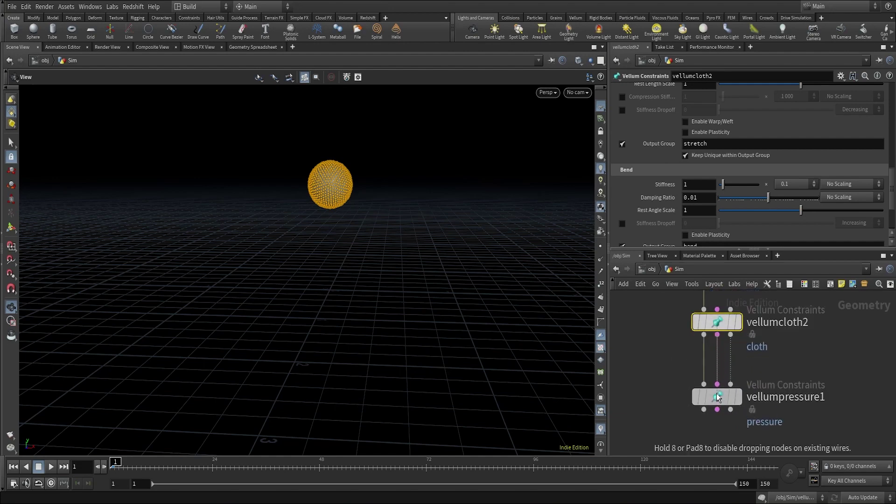
drag(651, 386, 789, 421)
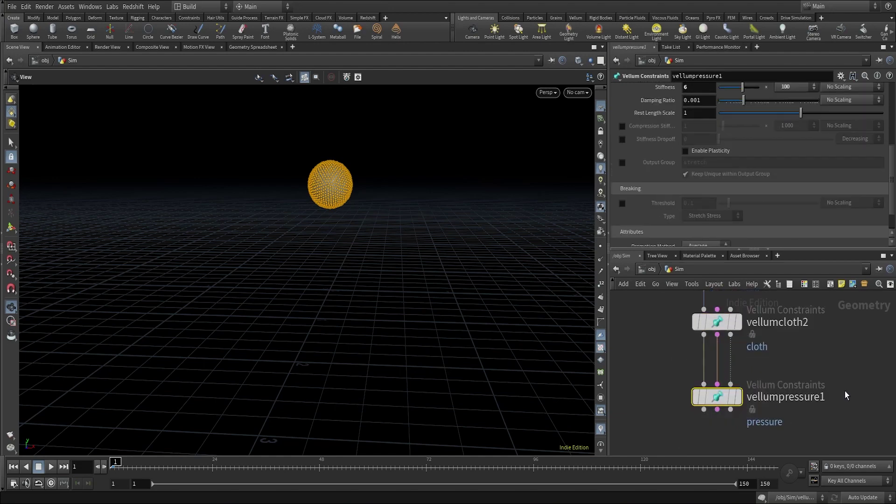
scroll(752, 218, up, 3)
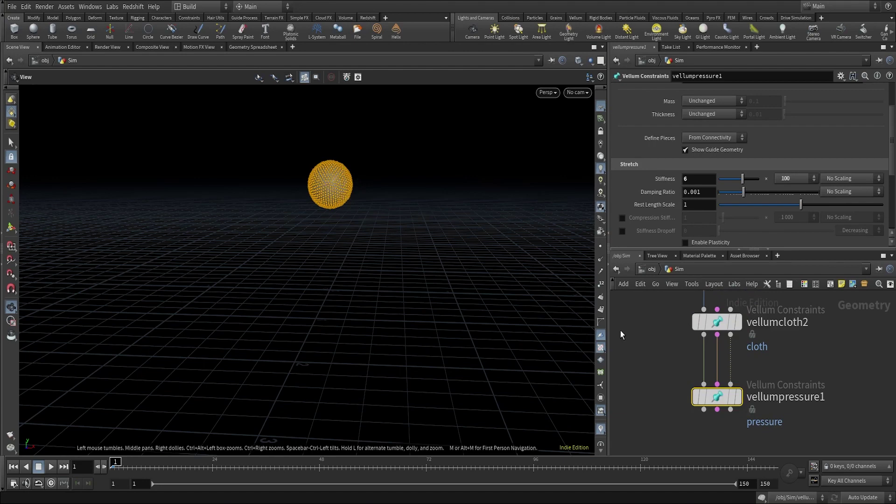
scroll(765, 193, up, 2)
Adjust the group type of vellumcloth2 and limit the constraint to the "sphere" group
click(719, 319)
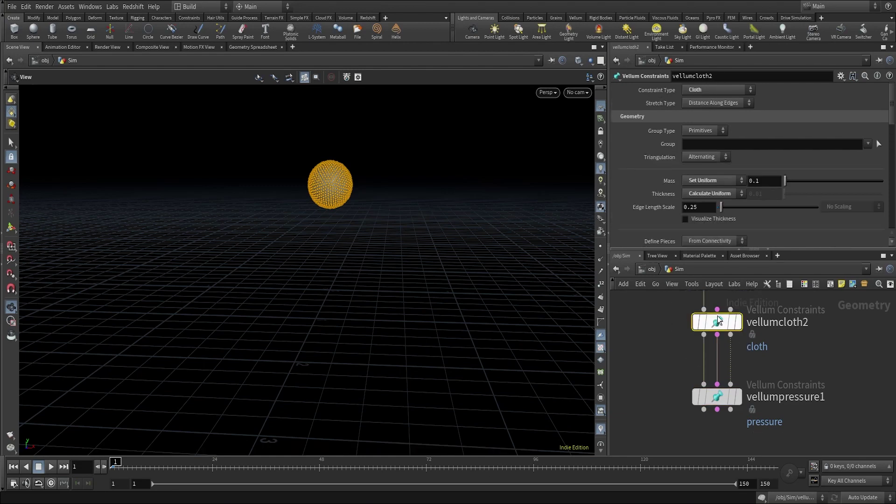
click(865, 146)
click(690, 132)
click(697, 155)
click(874, 156)
scroll(794, 203, down, 6)
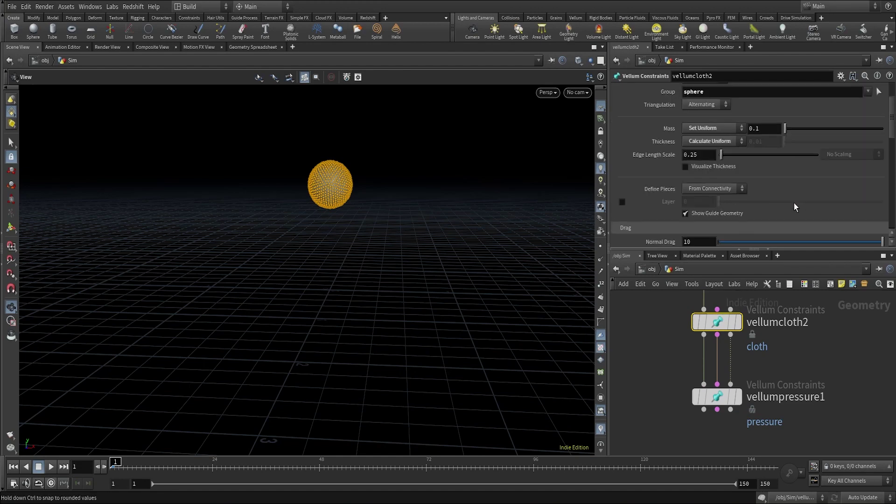
Set the stiffness multipliers of vellumcloth2 to 1e+10 for stretch and 0.001 for bend
scroll(794, 203, down, 5)
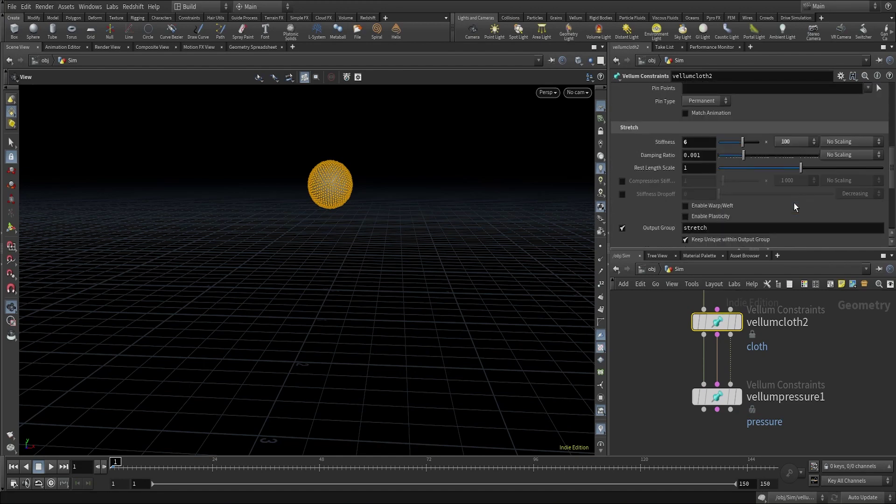
click(795, 144)
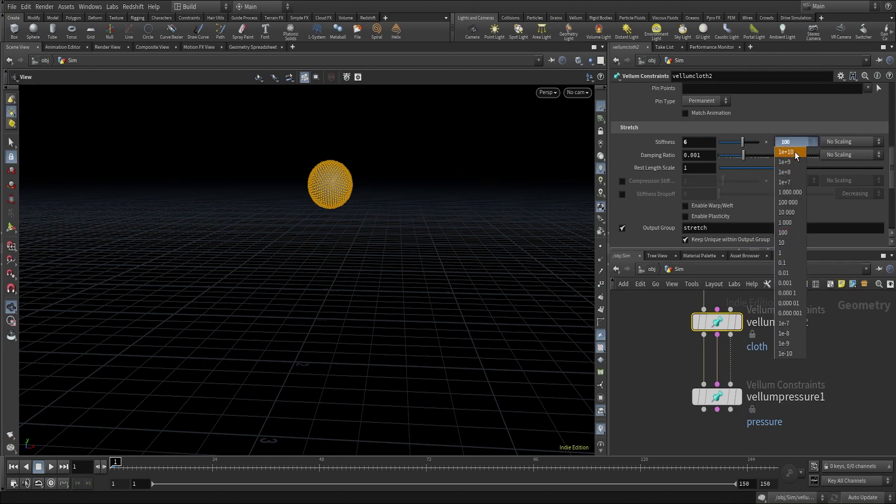
click(794, 152)
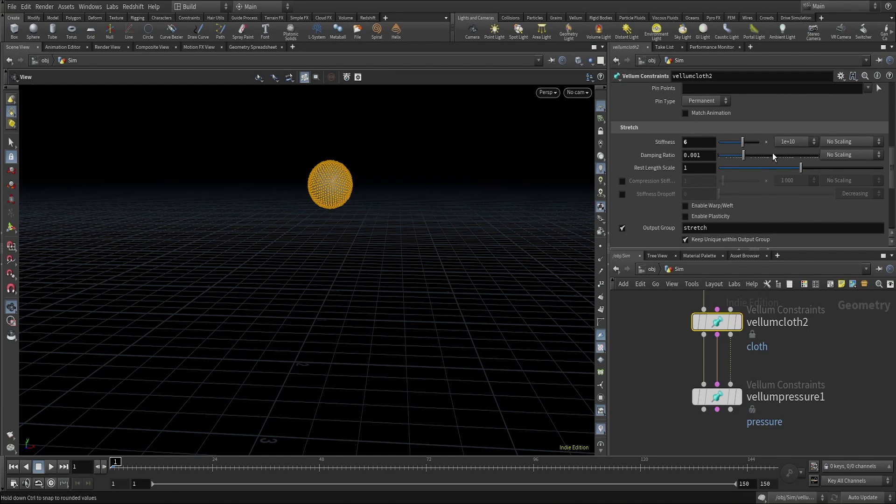
scroll(710, 180, down, 4)
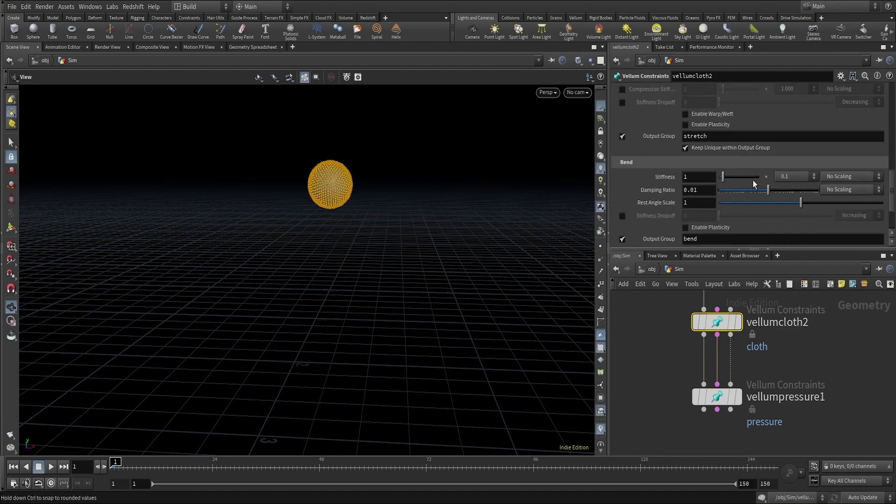
click(788, 176)
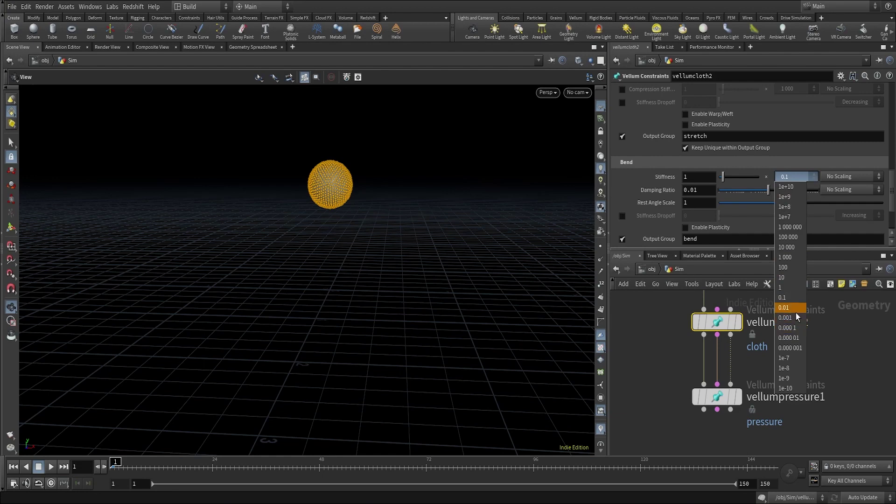
click(796, 317)
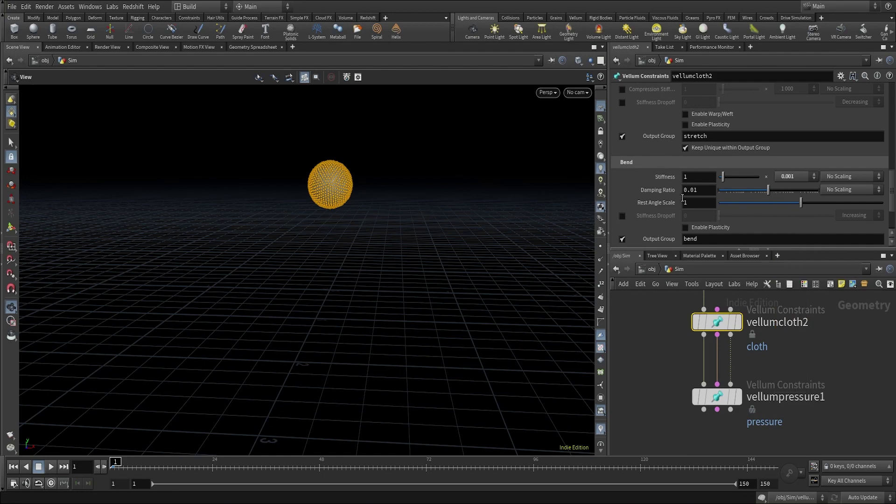
scroll(686, 199, down, 3)
Set the stretch stiffness multiplier of vellumpressure1 to 1e+8
click(716, 396)
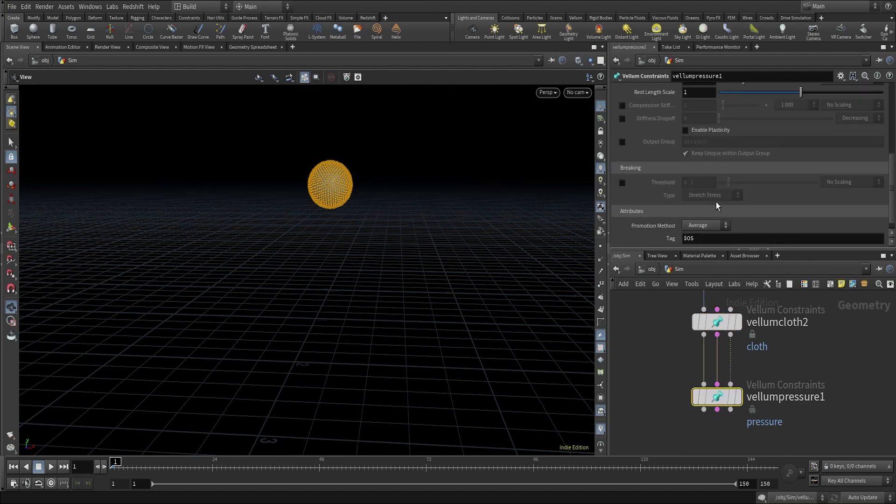
scroll(716, 203, up, 2)
scroll(715, 203, up, 1)
click(797, 145)
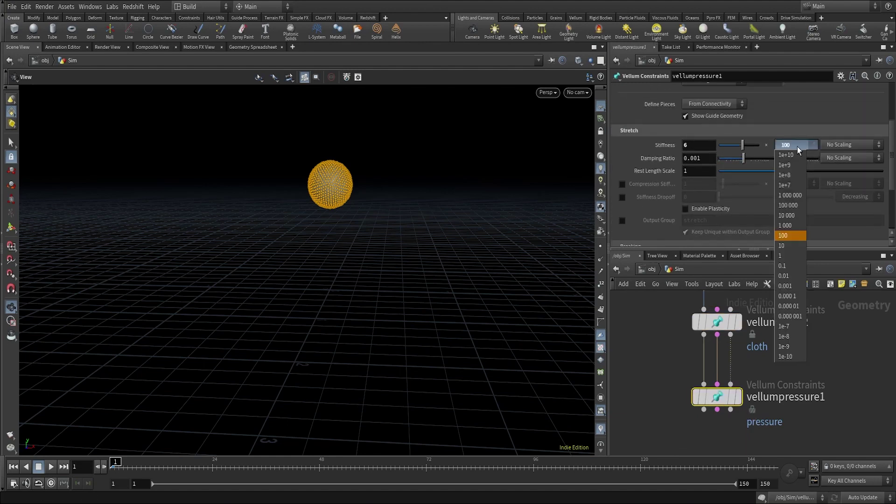
click(791, 174)
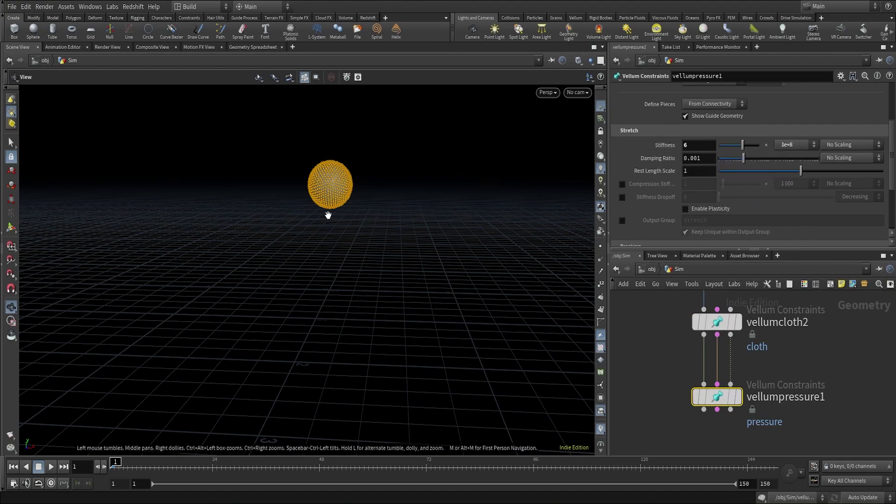
Display vellumpressure1 and limit its constraint to the "sphere" group, with the group type set to Points
right_drag(328, 214, 394, 156)
middle_drag(394, 156, 390, 232)
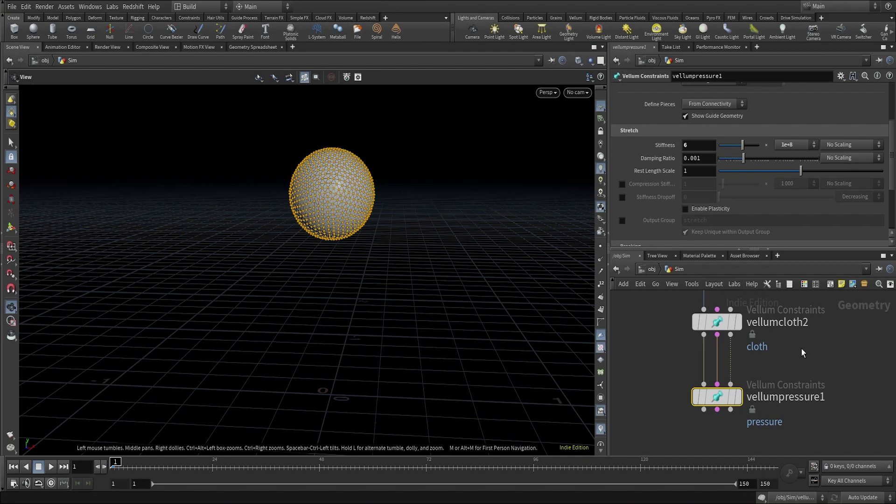
scroll(802, 348, down, 3)
scroll(733, 192, up, 3)
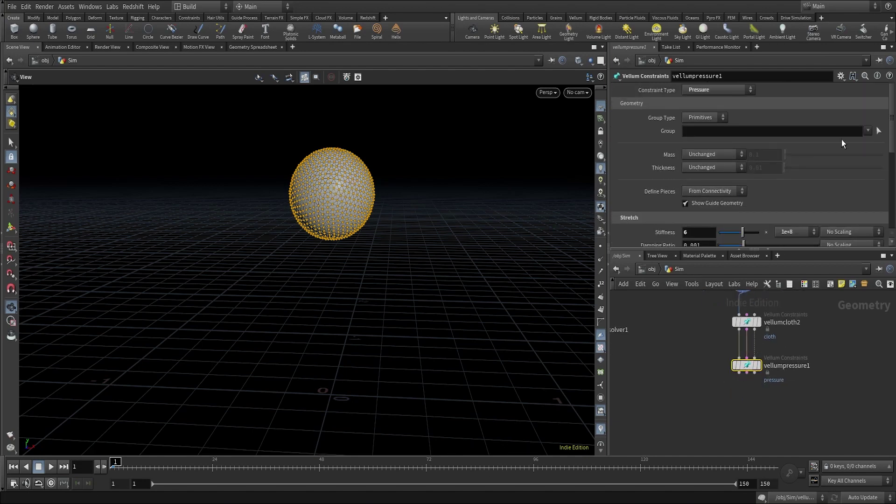
click(707, 117)
click(703, 140)
click(868, 131)
click(862, 146)
click(759, 366)
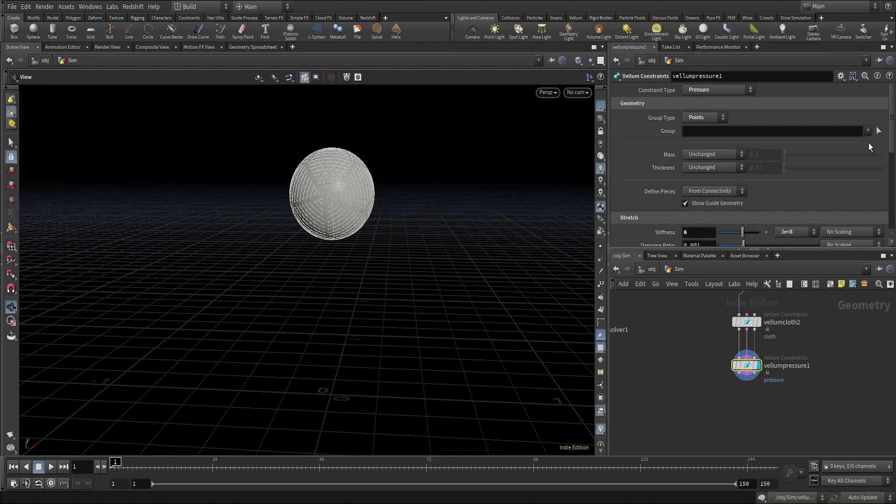
click(868, 132)
click(870, 142)
Add a Vellum Pack node below vellumpressure1, fed by its geometry and constraint outputs
scroll(757, 402, up, 4)
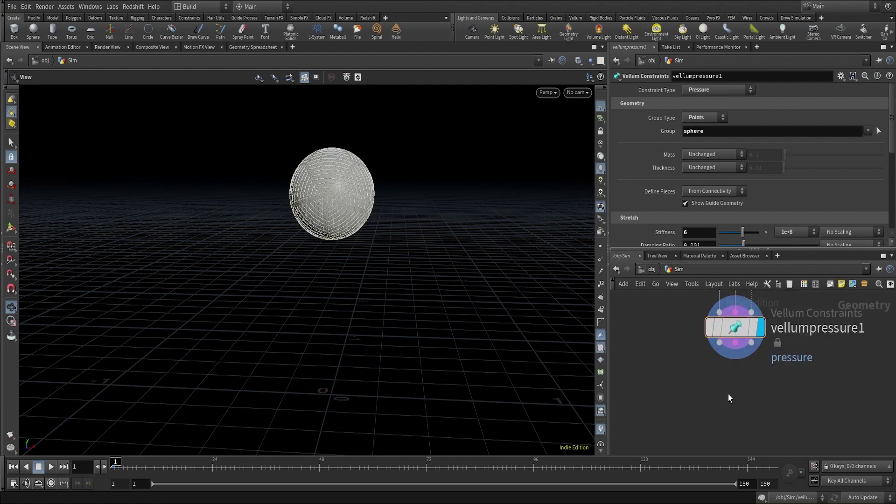
click(719, 342)
shift+click(736, 343)
key(Tab)
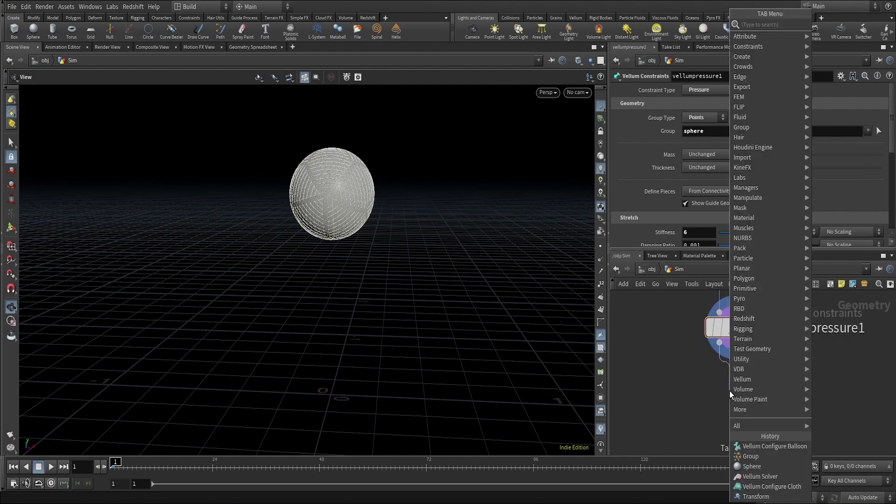
text(vpack)
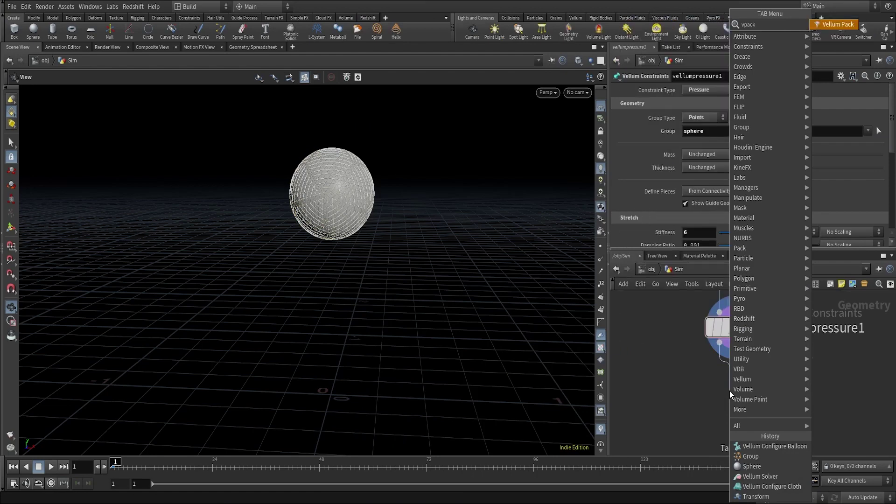
key(Return)
drag(729, 391, 732, 429)
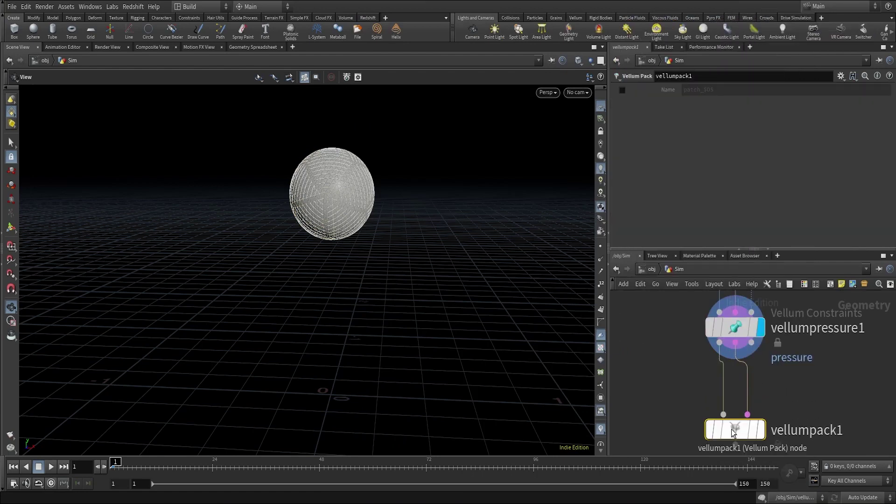
Move vellumsolver1 farther down the network and cut the wires between vellumcloth1 and the solver
scroll(696, 404, down, 4)
middle_drag(666, 394, 703, 361)
middle_drag(687, 316, 683, 344)
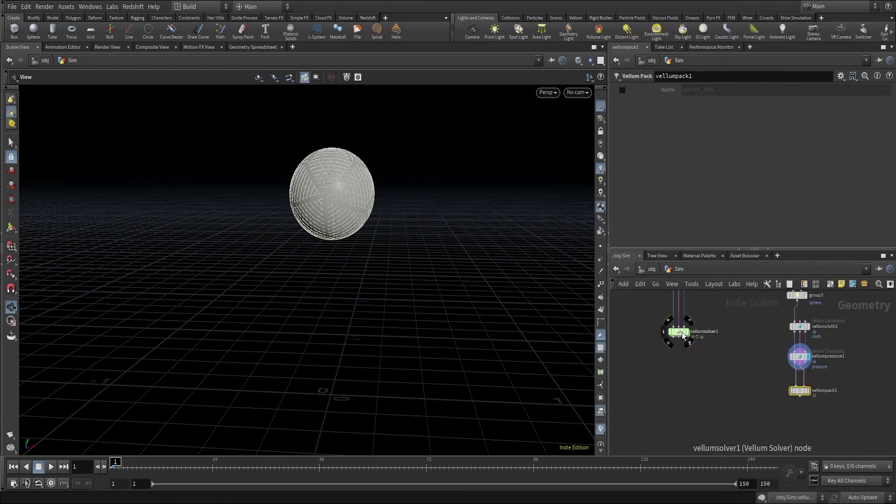
drag(686, 330, 702, 415)
middle_drag(717, 345, 709, 395)
key(y)
drag(714, 394, 662, 395)
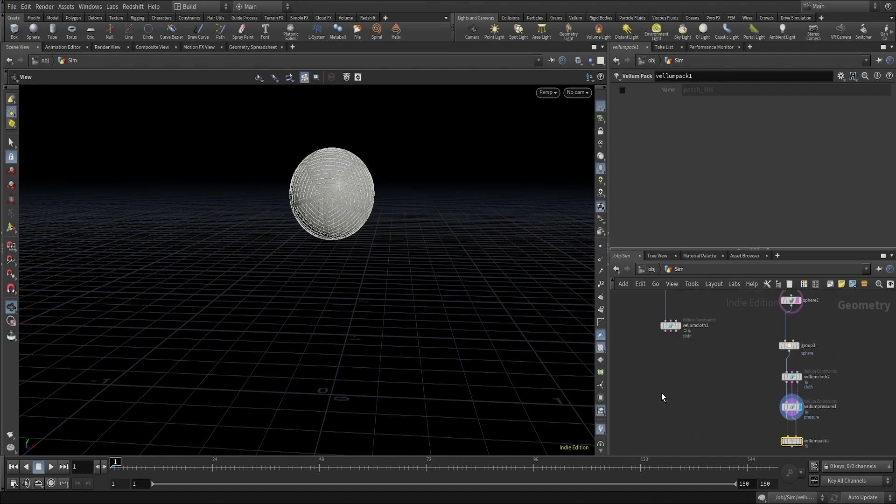
Add a second Vellum Pack node below vellumcloth1, connected to its geometry and constraint outputs
scroll(665, 336, up, 5)
click(667, 324)
key(Tab)
text(v)
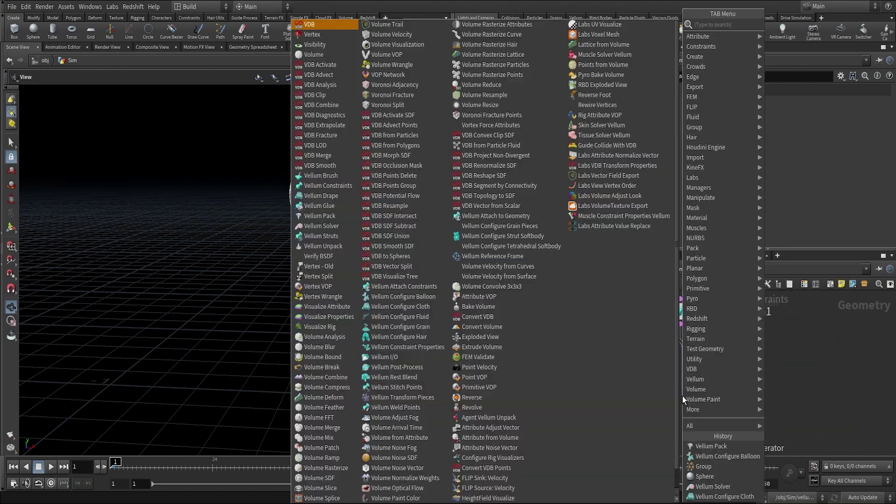
text(ellum pa)
key(Return)
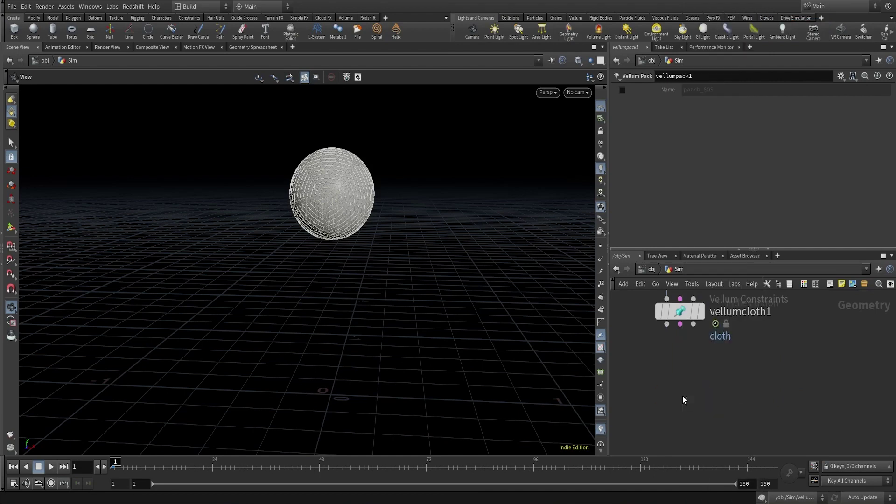
drag(682, 397, 679, 439)
scroll(679, 438, down, 5)
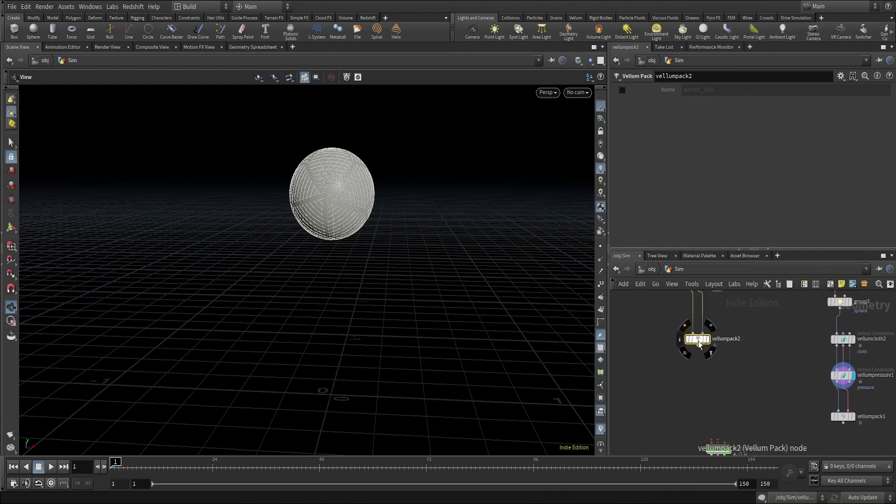
drag(700, 410, 700, 409)
Move vellumsolver1 lower to make room and place a Merge node below the two Vellum Pack nodes
middle_drag(801, 451, 792, 377)
drag(712, 373, 723, 427)
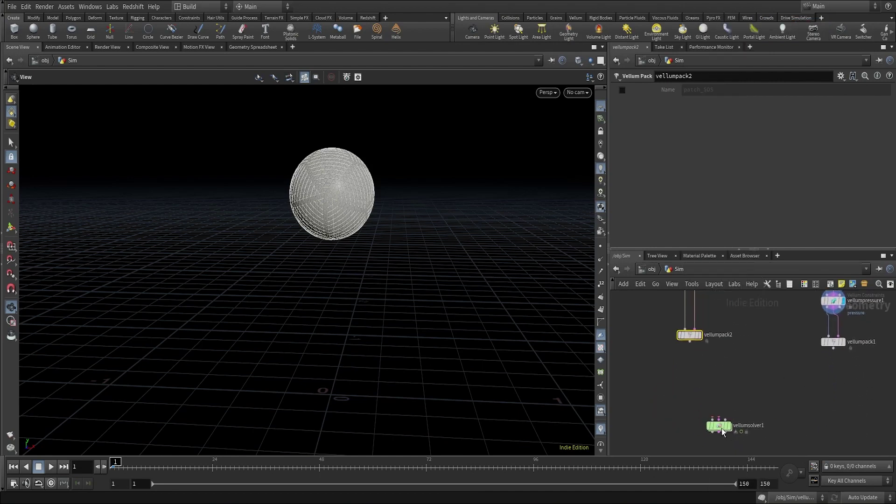
key(Tab)
text(merge)
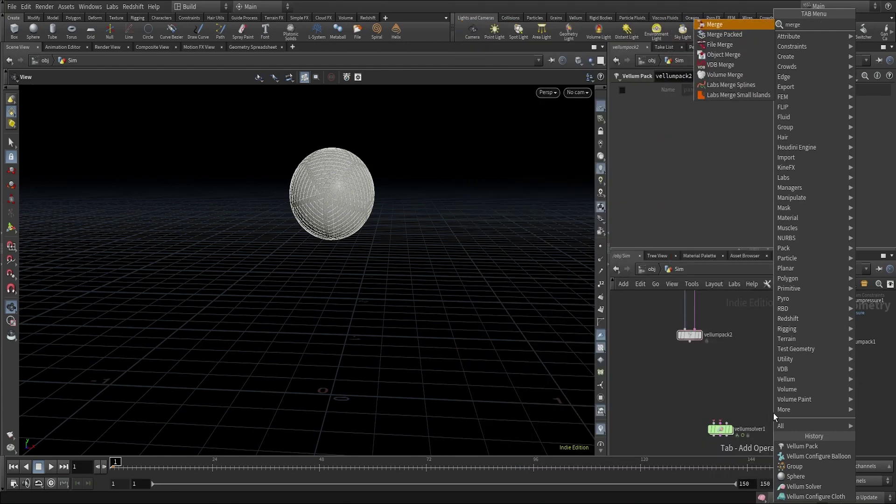
key(Return)
click(773, 401)
Connect vellumpack2 and vellumpack1 to the inputs of the Merge node
scroll(715, 361, up, 2)
click(678, 332)
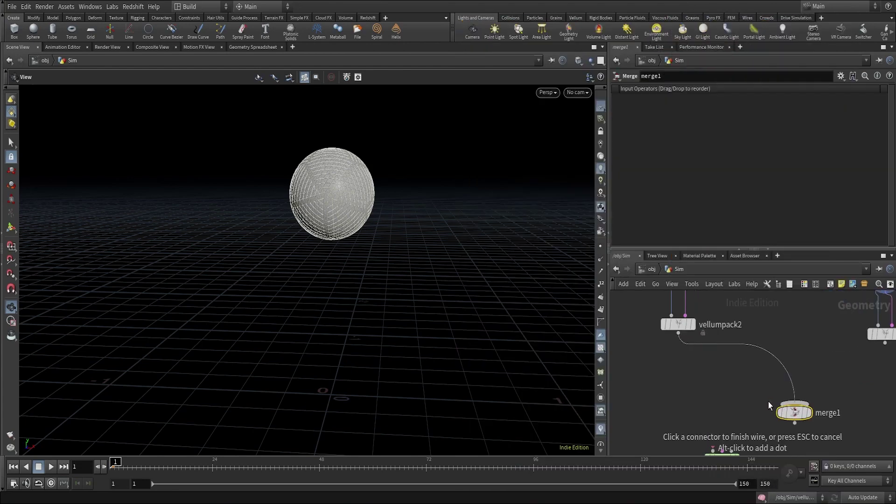
click(789, 403)
middle_drag(850, 375, 766, 369)
click(801, 342)
click(712, 396)
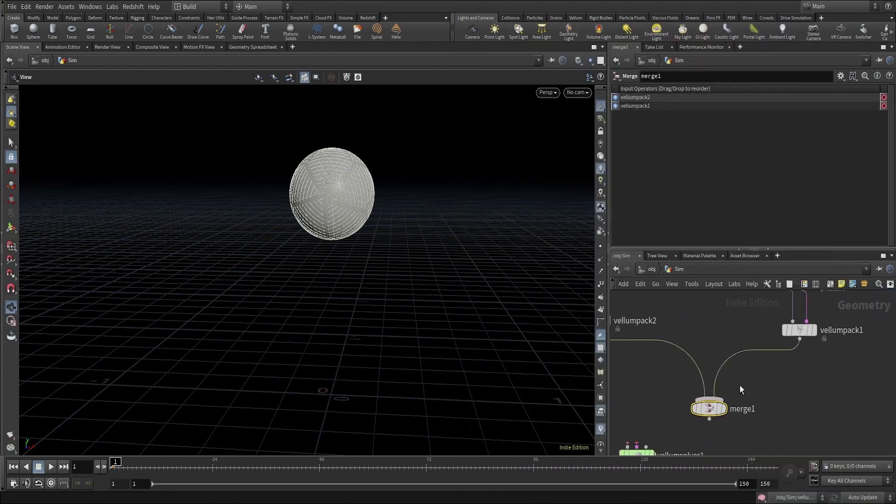
Reposition vellumsolver1 below merge1 and add a Vellum Unpack node connected to the merge output
scroll(749, 399, down, 2)
middle_drag(754, 413, 763, 343)
scroll(717, 362, up, 3)
drag(663, 367, 726, 415)
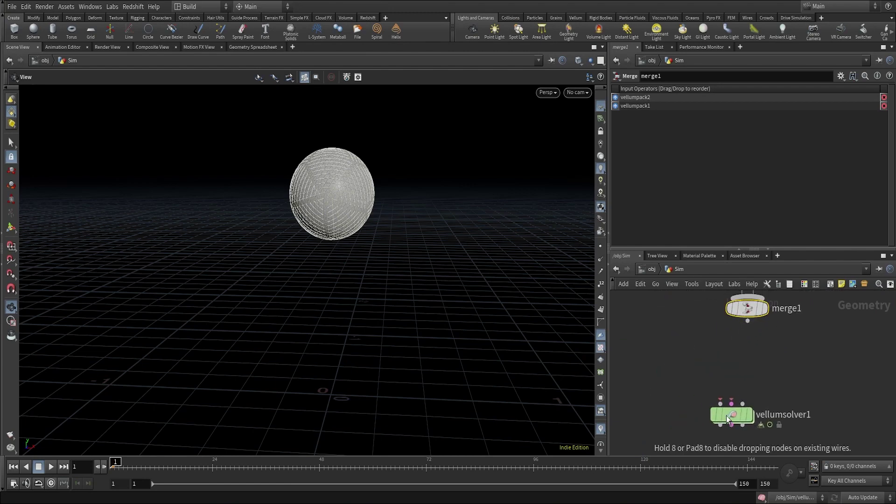
click(750, 328)
key(Tab)
text(vunp)
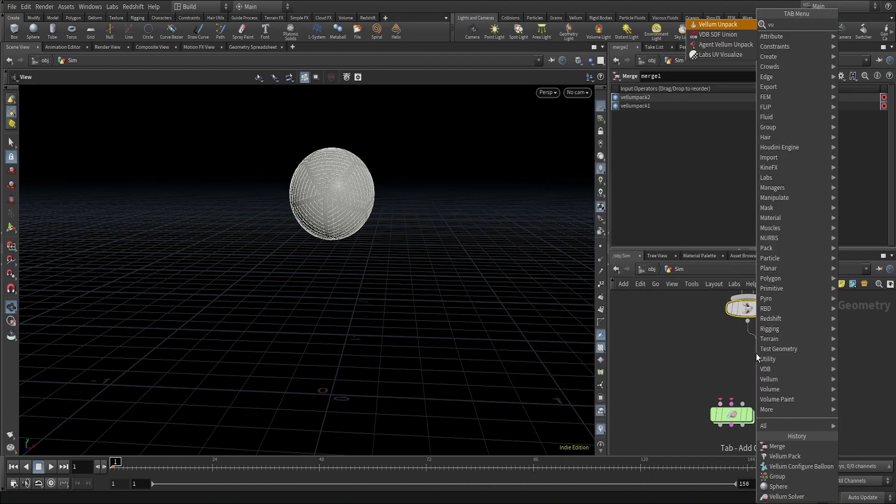
key(Return)
key(Return)
Space out the unpack and solver nodes and connect vellumunpack1's geometry and constraint outputs to vellumsolver1
middle_drag(793, 382, 792, 306)
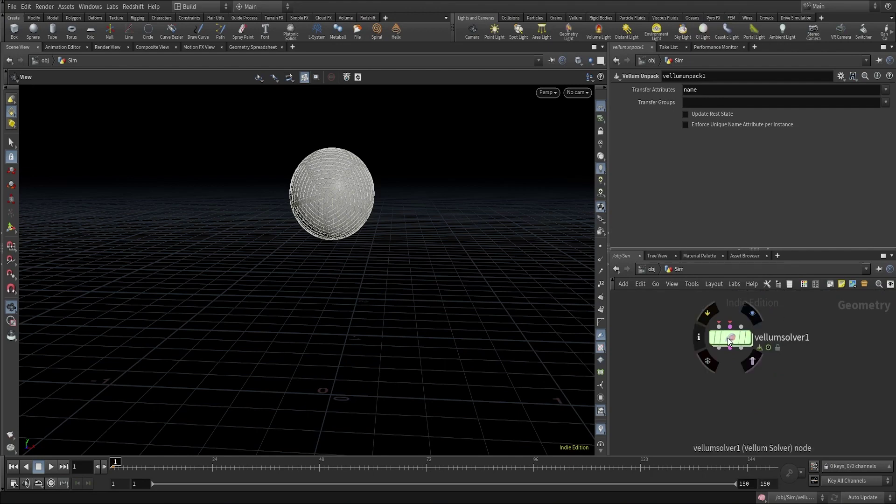
drag(730, 337, 754, 402)
middle_drag(780, 360, 774, 387)
drag(753, 306, 748, 333)
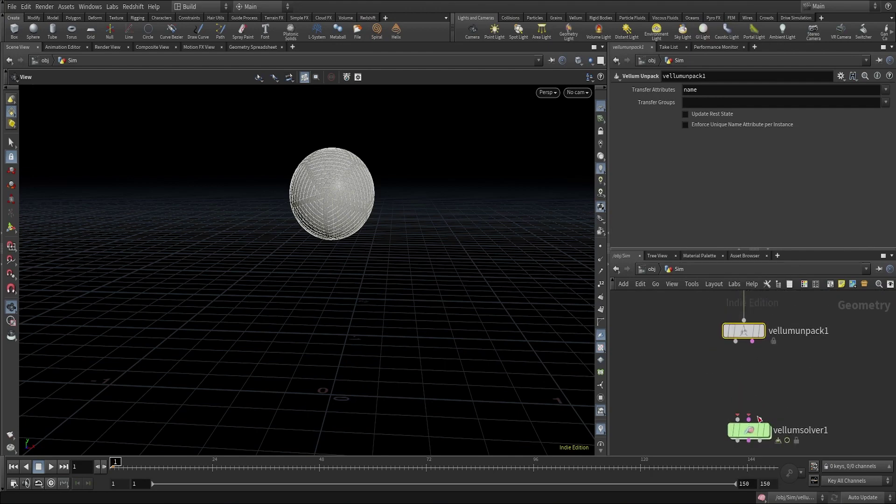
drag(747, 428, 738, 440)
middle_drag(768, 387, 762, 364)
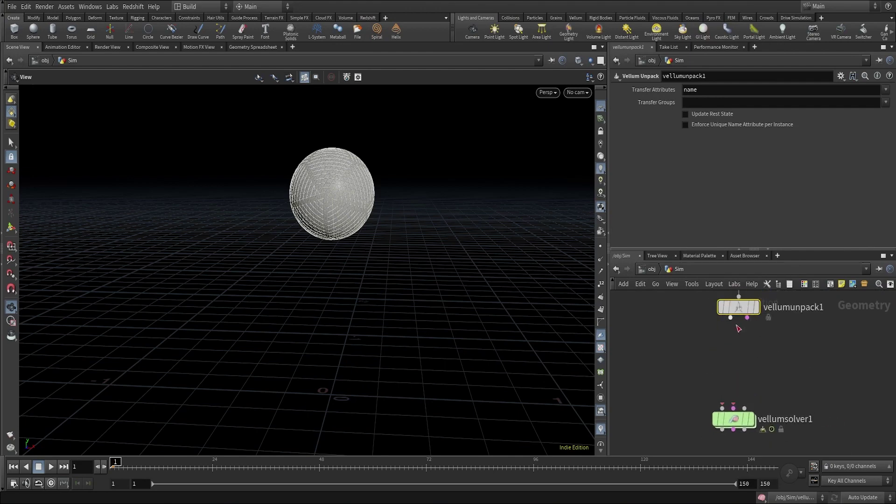
drag(730, 319, 715, 384)
click(723, 408)
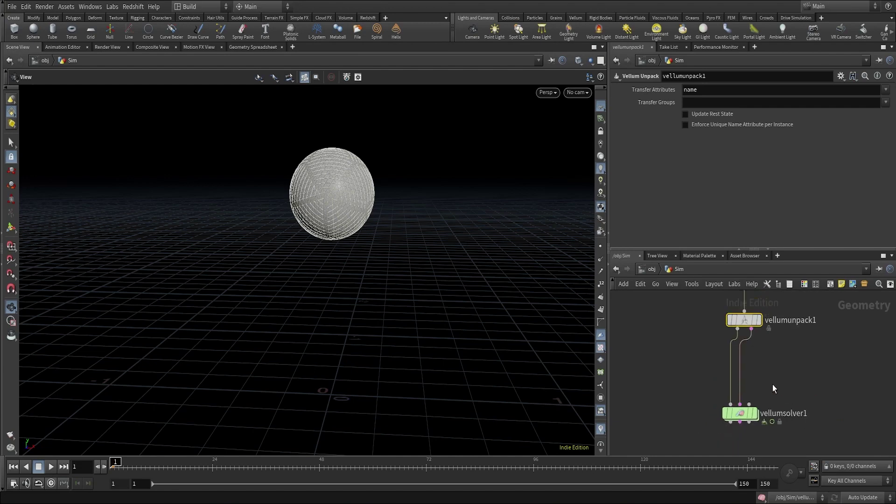
Turn on the display of vellumsolver1 and open its internal forces network
scroll(751, 425, down, 3)
scroll(754, 360, up, 5)
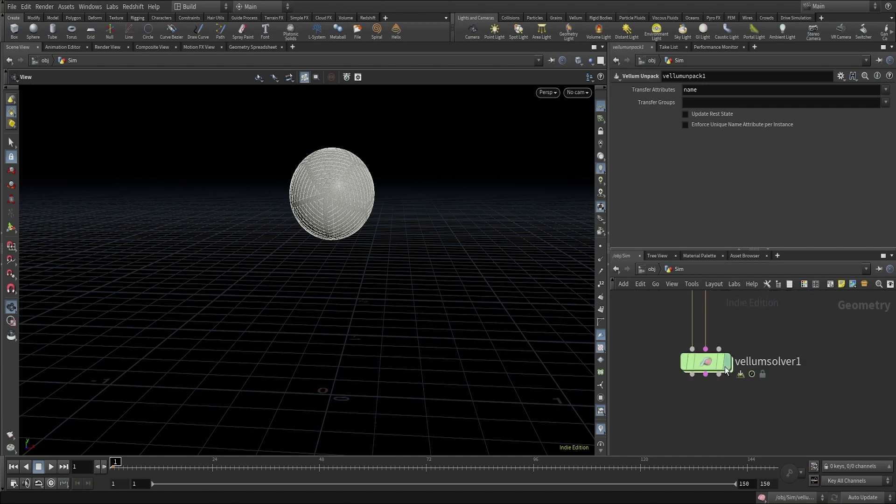
click(729, 366)
double_click(702, 363)
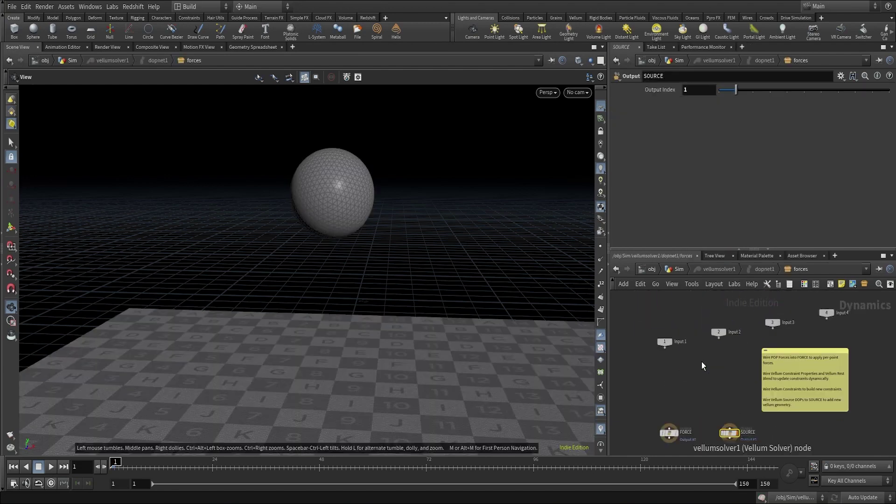
Add a POP Force node above the FORCE output so that it feeds into it
key(Tab)
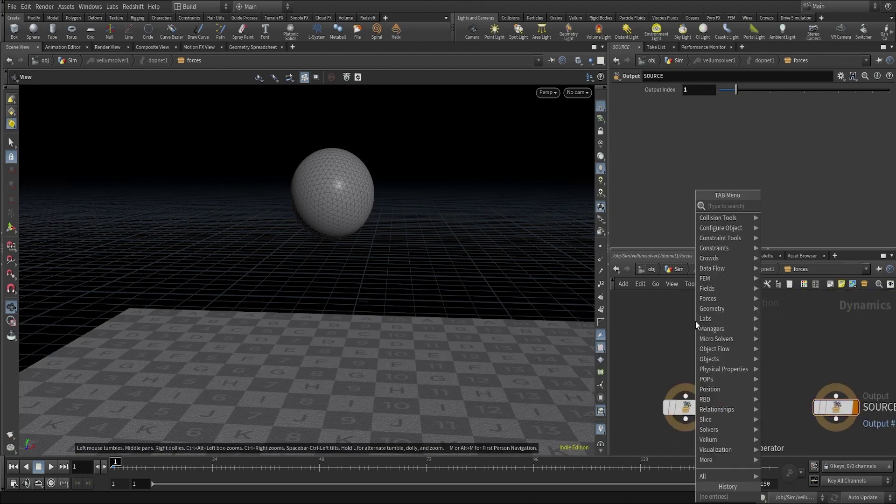
text(popfo)
key(Return)
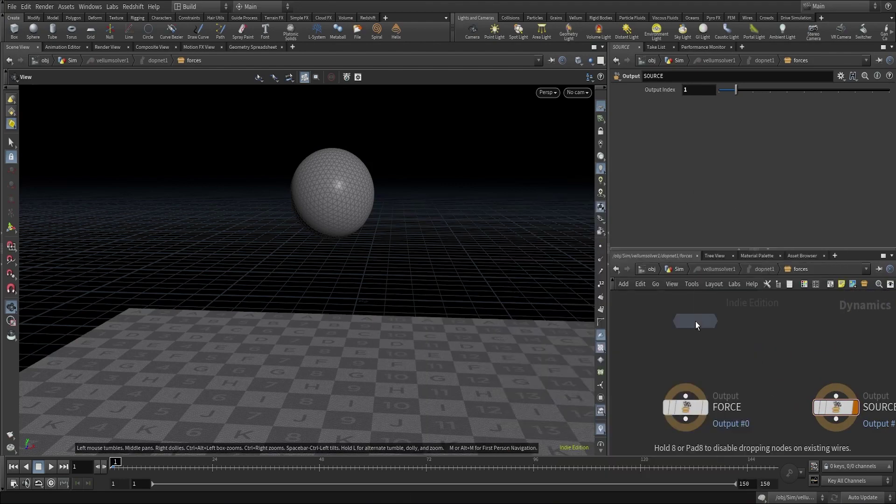
click(687, 308)
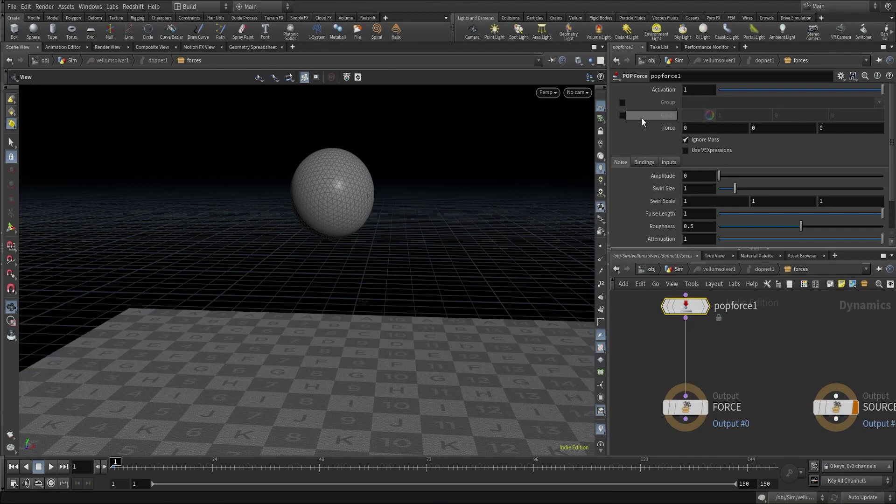
Restrict popforce1 to the sphere group and set its Y force to -5
click(622, 102)
click(879, 102)
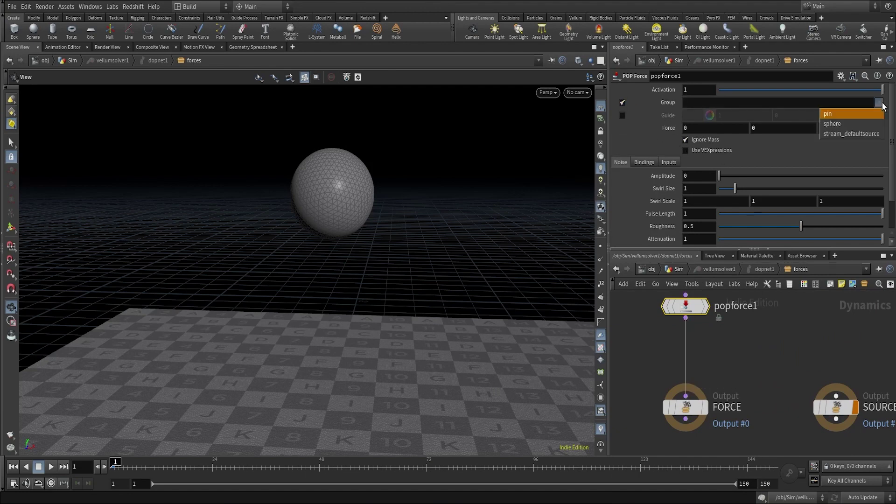
click(850, 124)
click(774, 129)
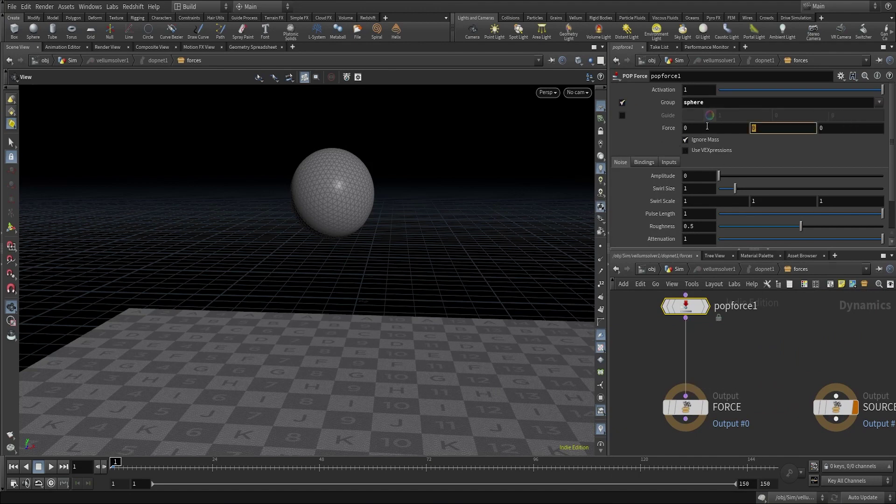
text(-5)
click(794, 393)
Set the Y force of popforce1 to -2
right_drag(412, 224, 292, 343)
drag(392, 378, 381, 234)
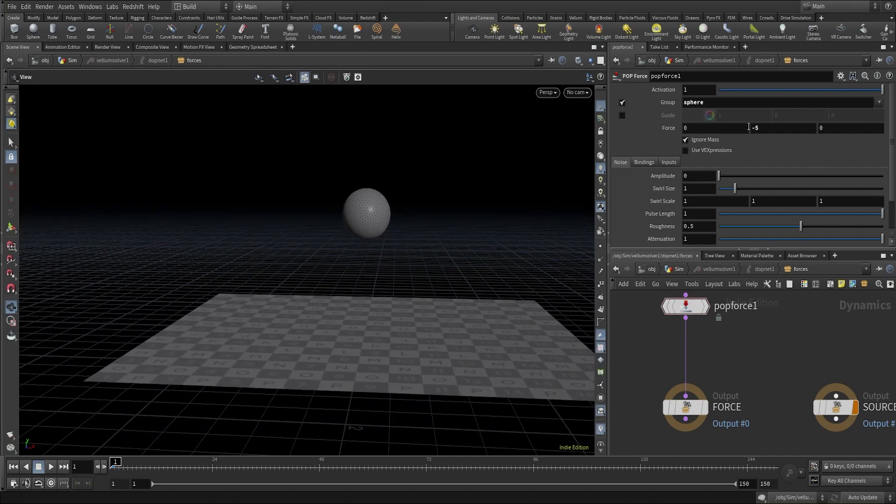
double_click(788, 131)
key(Return)
drag(367, 271, 386, 321)
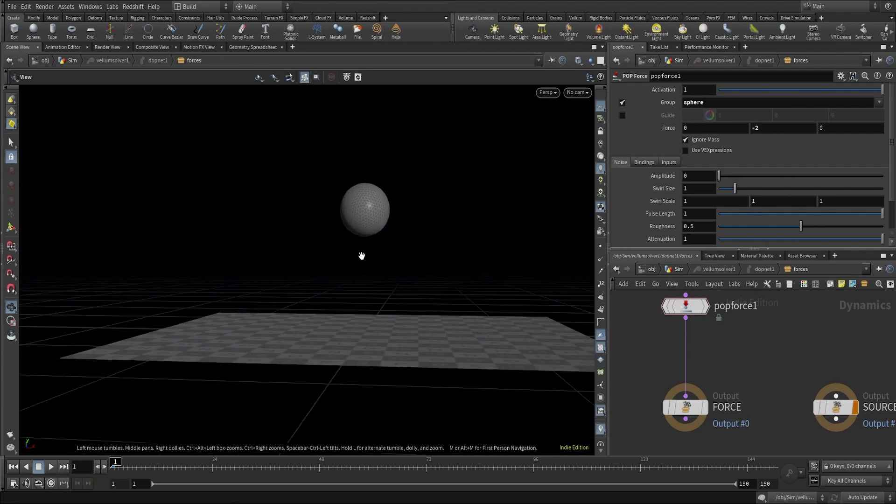
Return to the Sim network and render a flipbook of the vellumsolver1 simulation with the default options
click(671, 268)
scroll(824, 397, down, 4)
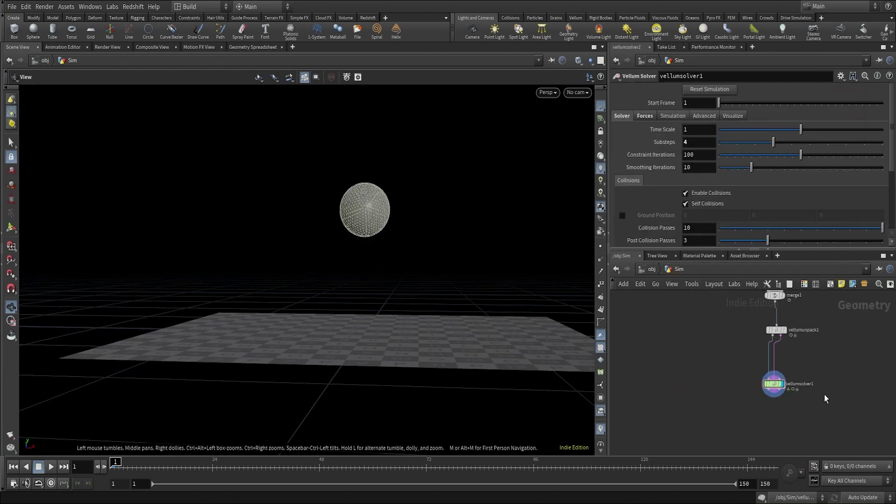
scroll(803, 376, up, 3)
drag(751, 400, 756, 406)
drag(478, 251, 336, 314)
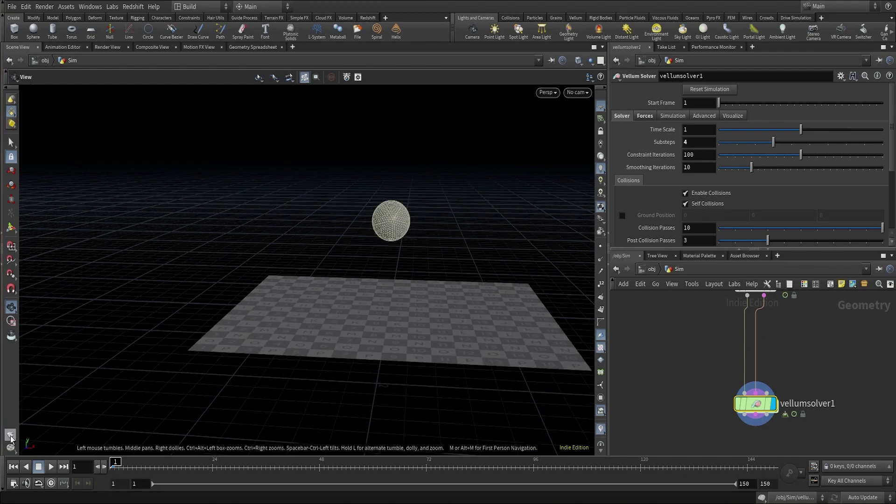
right_click(11, 436)
click(22, 444)
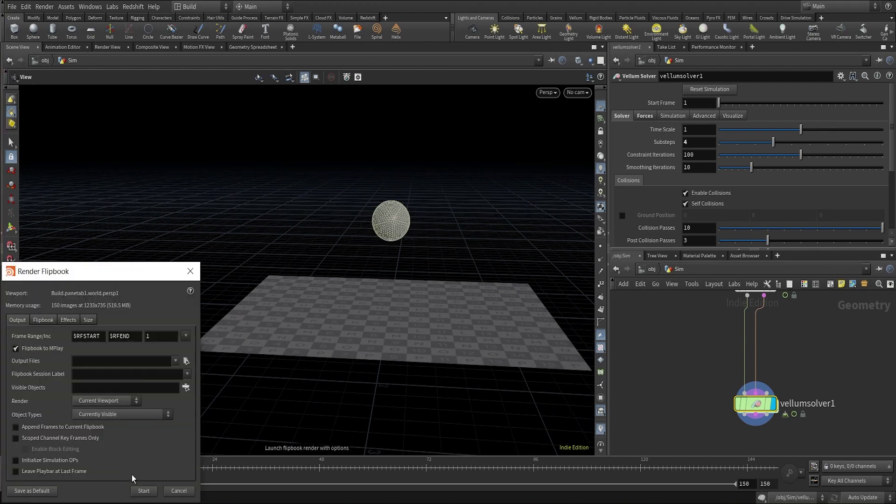
click(143, 491)
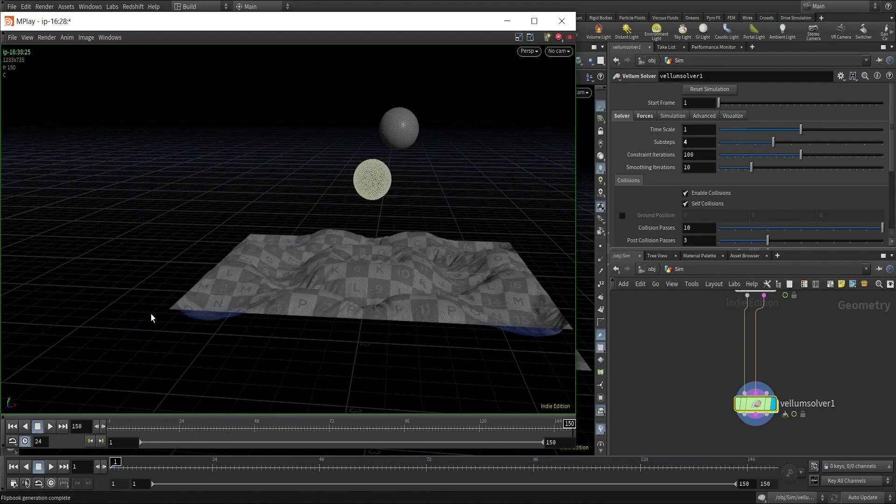
Play back the rendered flipbook to review the balloon and cloth simulation, and close the flipbook viewer
mouse_move(113, 427)
mouse_down()
mouse_move(300, 409)
mouse_move(523, 404)
mouse_move(327, 426)
mouse_move(129, 425)
mouse_up()
click(50, 426)
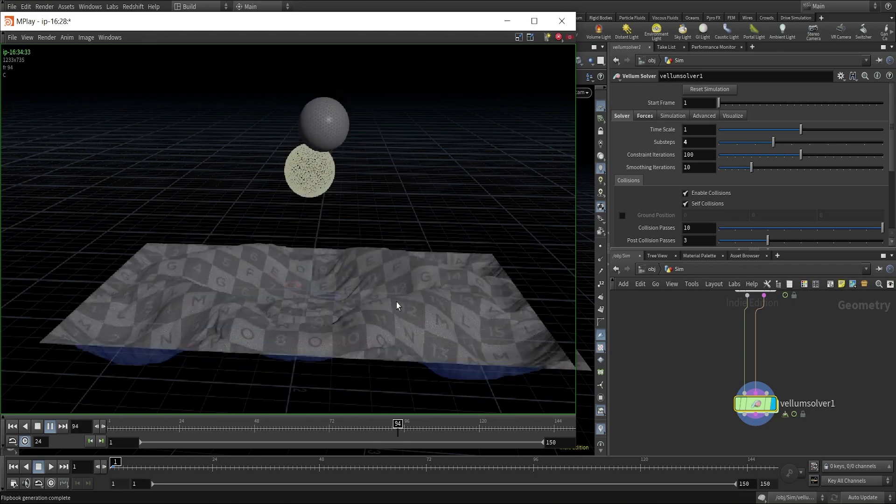
click(565, 24)
Add a Vellum Post-Process node below vellumsolver1, connected to its outputs, and turn on its display
scroll(876, 415, down, 3)
middle_drag(876, 415, 820, 364)
scroll(779, 381, up, 4)
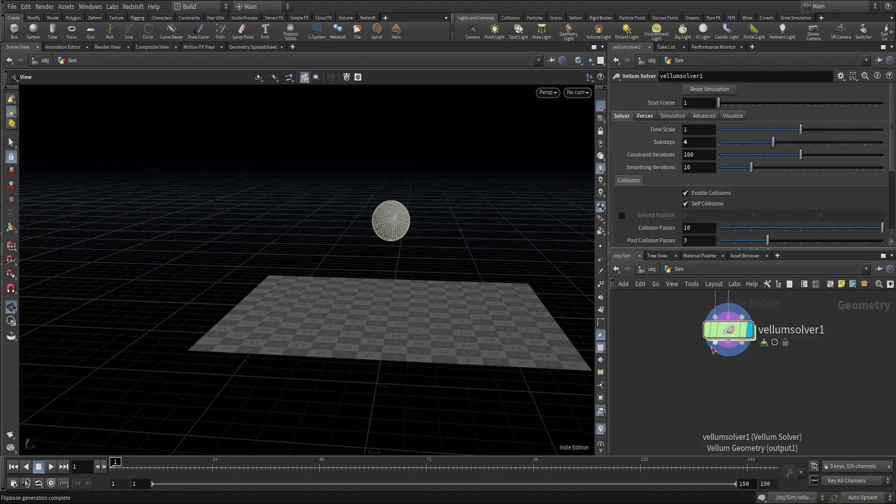
click(729, 343)
click(721, 410)
text(vpost)
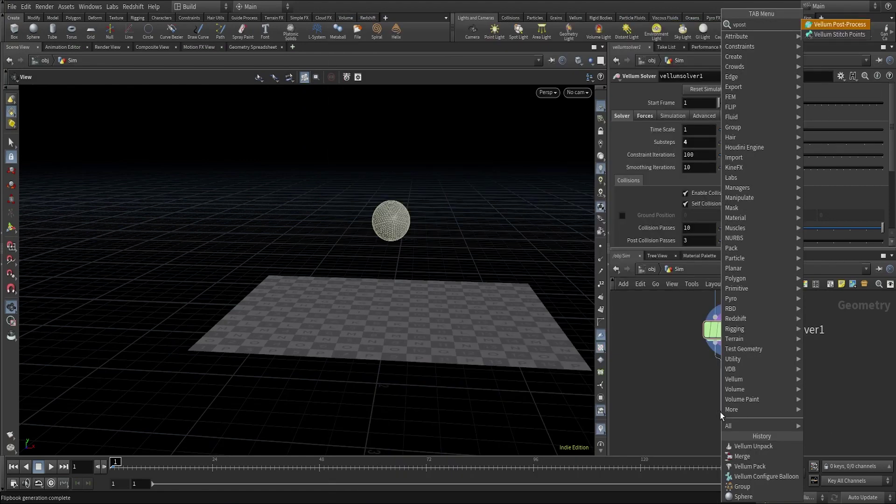
key(Return)
click(728, 434)
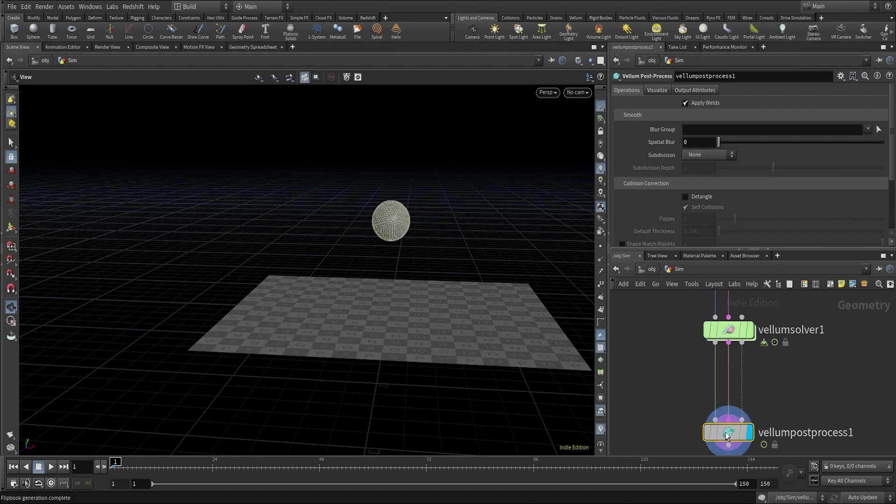
Set vellumpostprocess1's subdivision to Loop and its spatial blur to 0.285
click(709, 155)
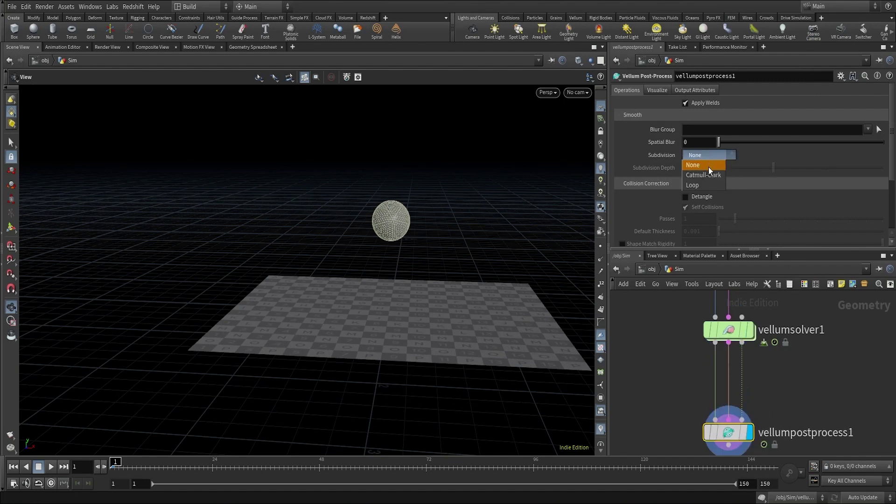
click(706, 186)
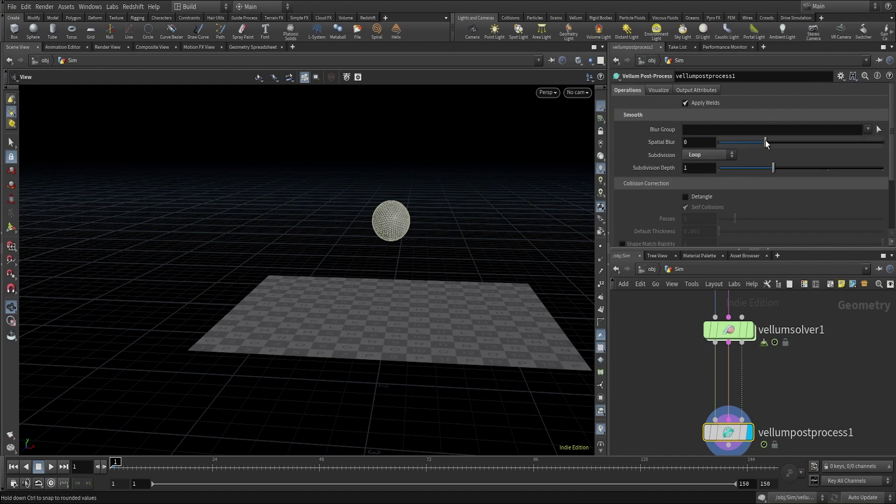
drag(765, 141, 765, 141)
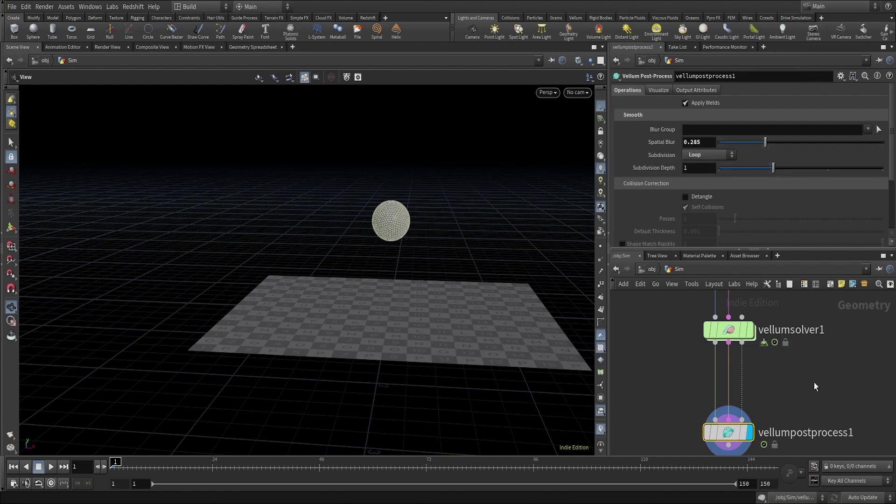
Add a Split node connected to the output of vellumpostprocess1 and turn on its display
scroll(773, 394, down, 3)
scroll(763, 380, up, 4)
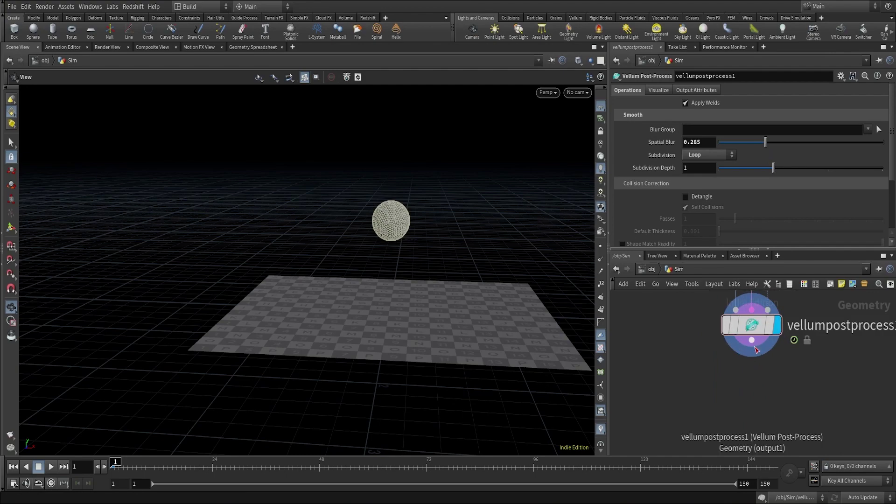
key(Tab)
text(split)
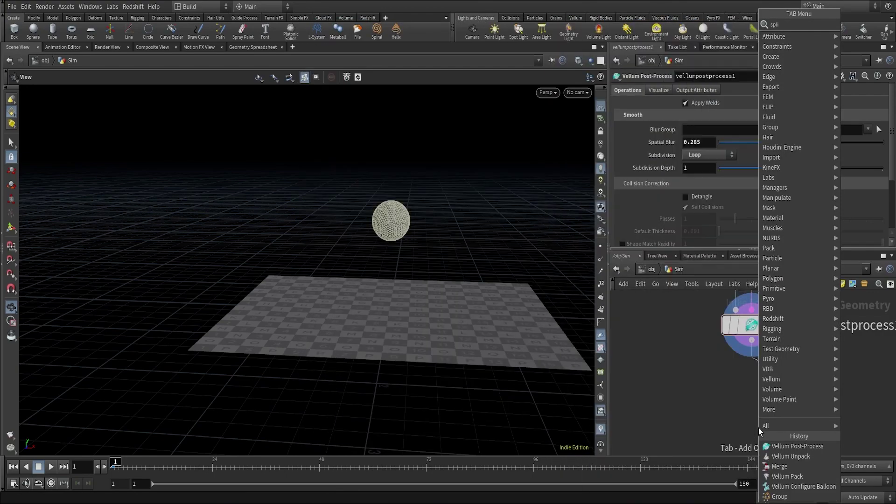
key(Return)
click(757, 447)
click(777, 443)
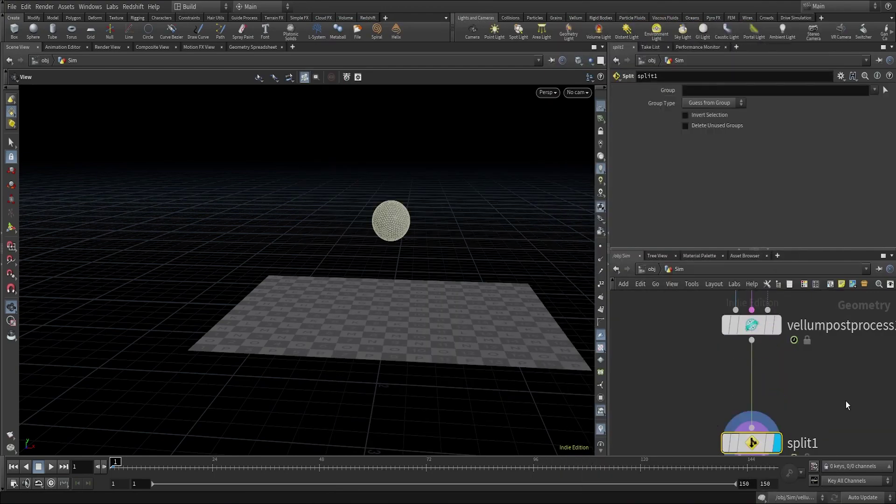
Turn off the template display of the source sphere node at the start of the balloon branch
middle_drag(847, 405, 840, 338)
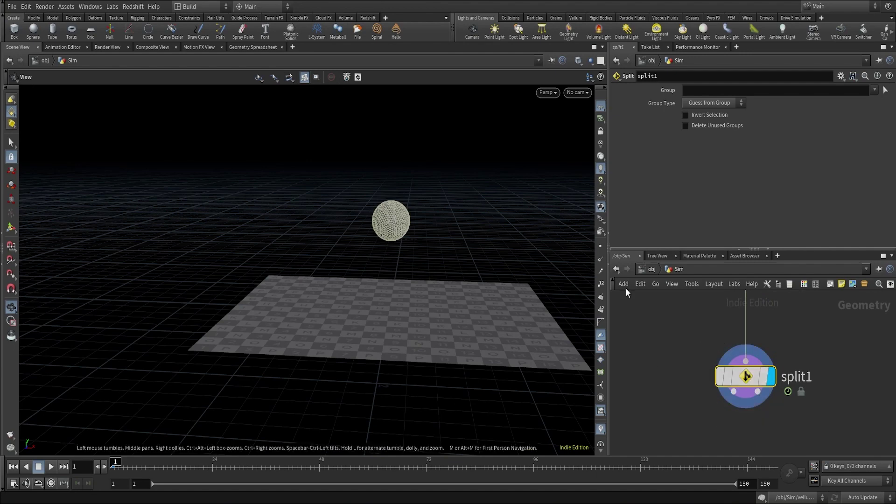
scroll(836, 370, down, 6)
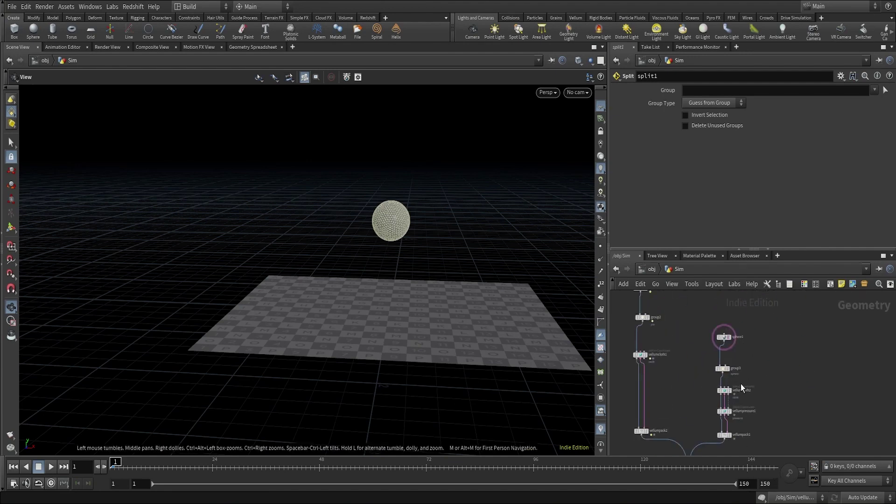
scroll(731, 344, up, 2)
click(733, 345)
scroll(797, 410, down, 5)
middle_drag(798, 414, 805, 285)
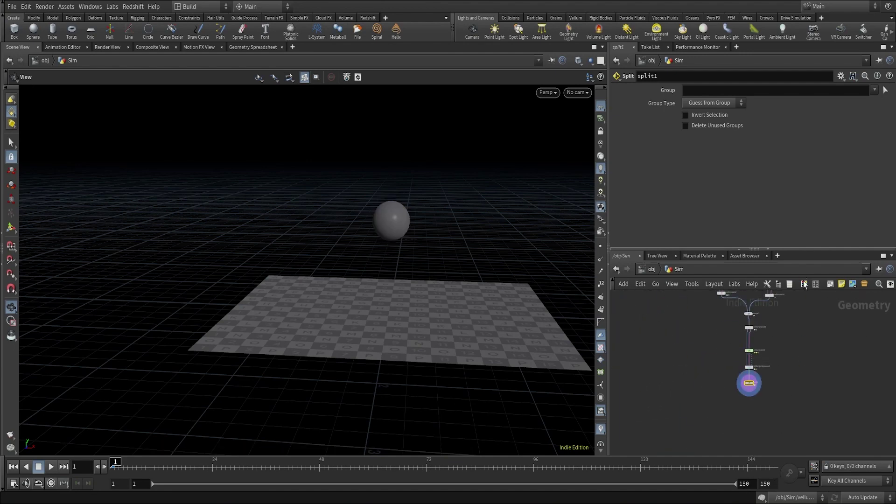
Set split1's group to sphere and invert the selection so its first output carries the cloth
scroll(747, 387, up, 6)
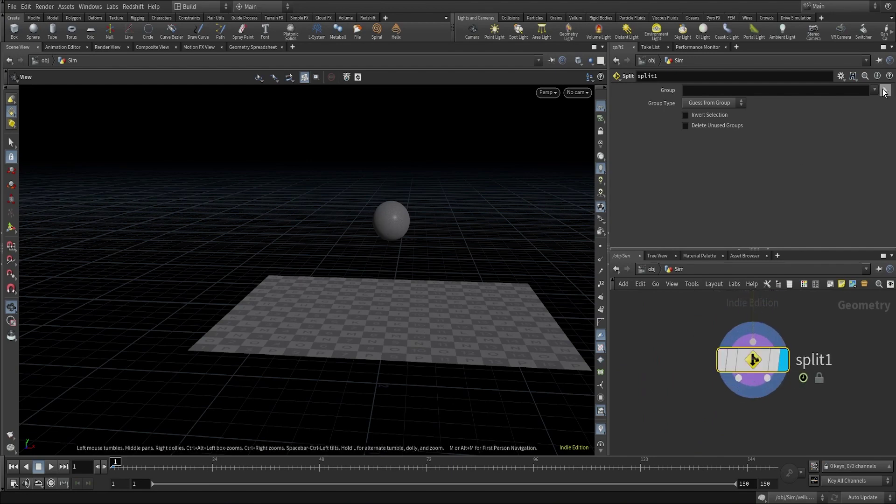
click(874, 90)
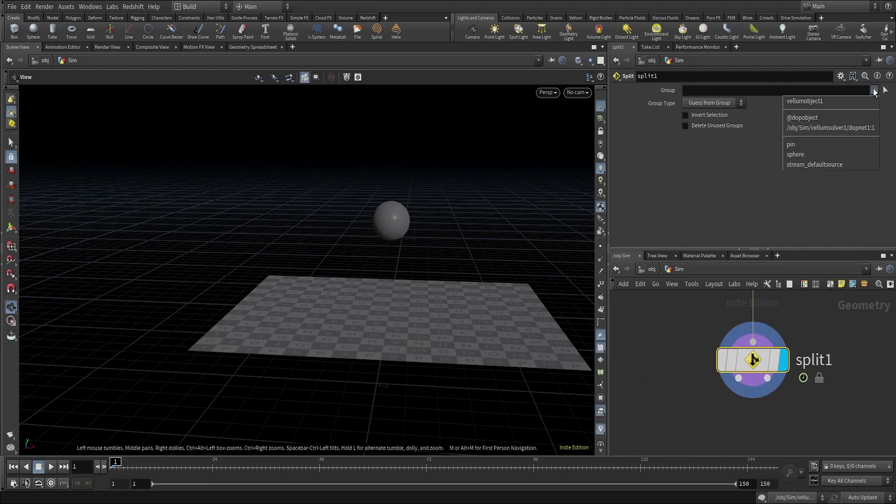
click(808, 155)
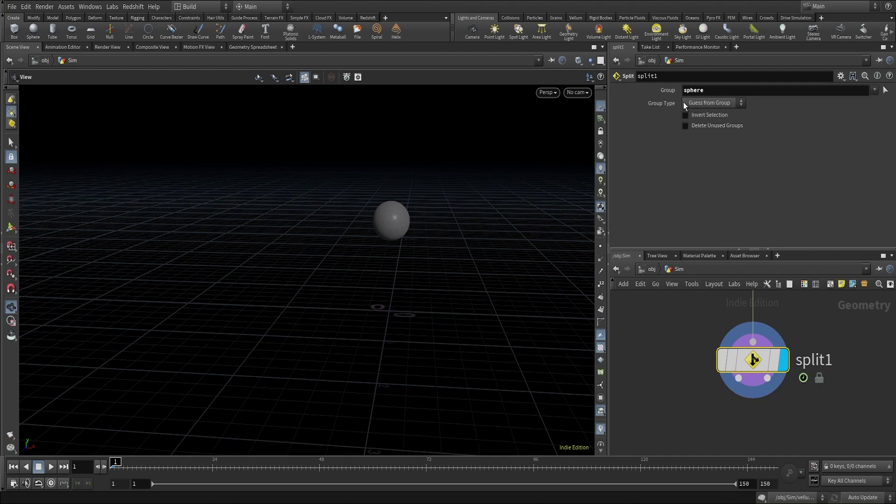
scroll(848, 417, down, 2)
middle_drag(848, 417, 800, 361)
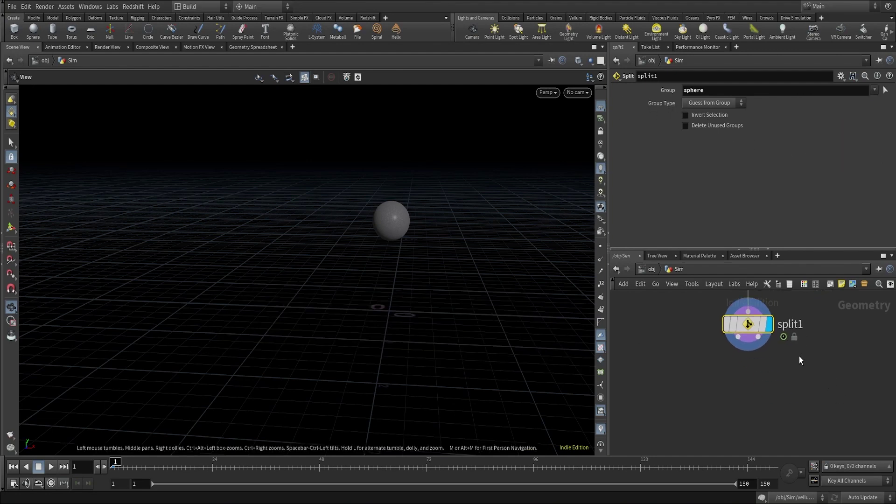
click(686, 115)
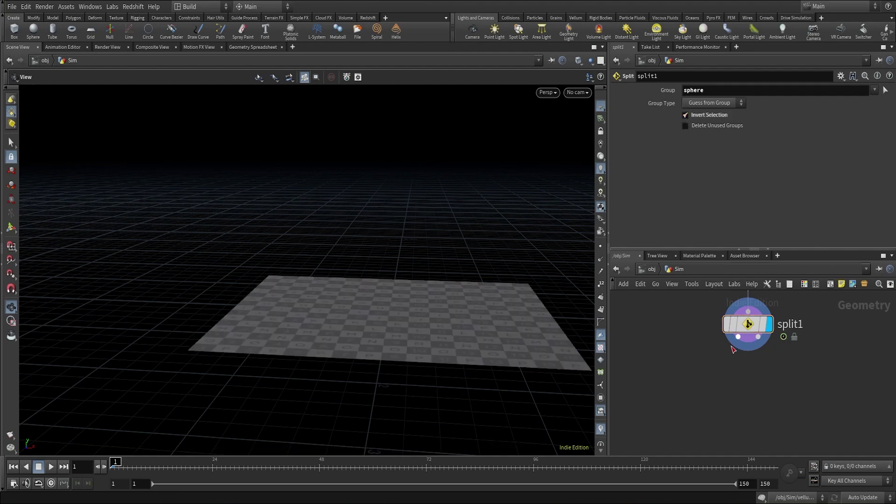
Add a Null node connected to the first output of split1
drag(738, 337, 658, 422)
text(null)
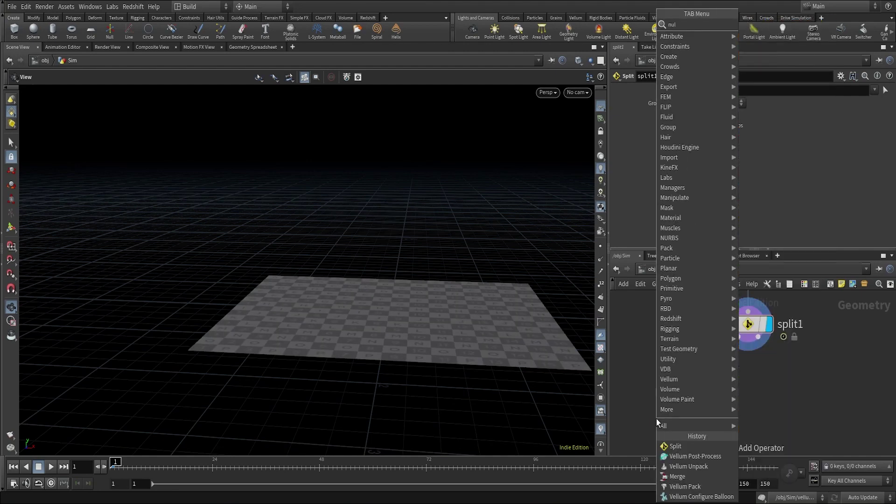
key(Return)
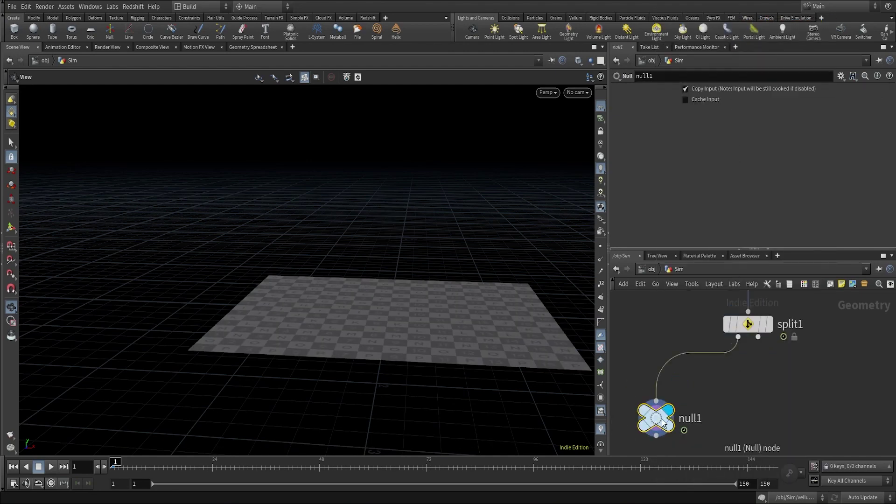
Rename the new Null node to Cloth_OUT
right_drag(412, 294, 398, 246)
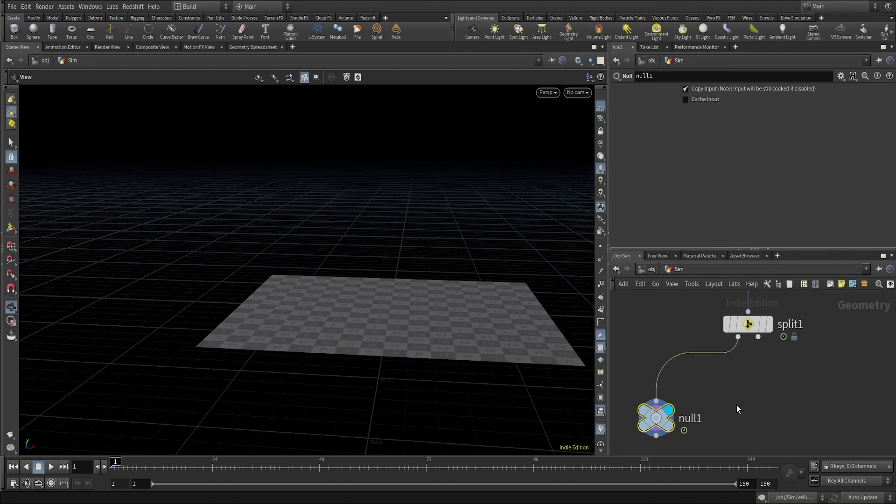
middle_drag(737, 406, 787, 331)
scroll(748, 349, up, 1)
double_click(747, 349)
text(C)
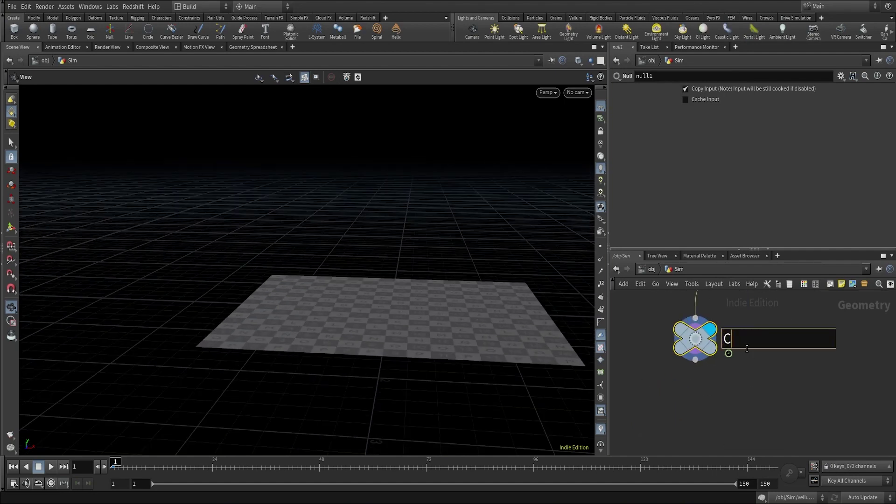
text(loth_OUT)
key(Return)
key(h)
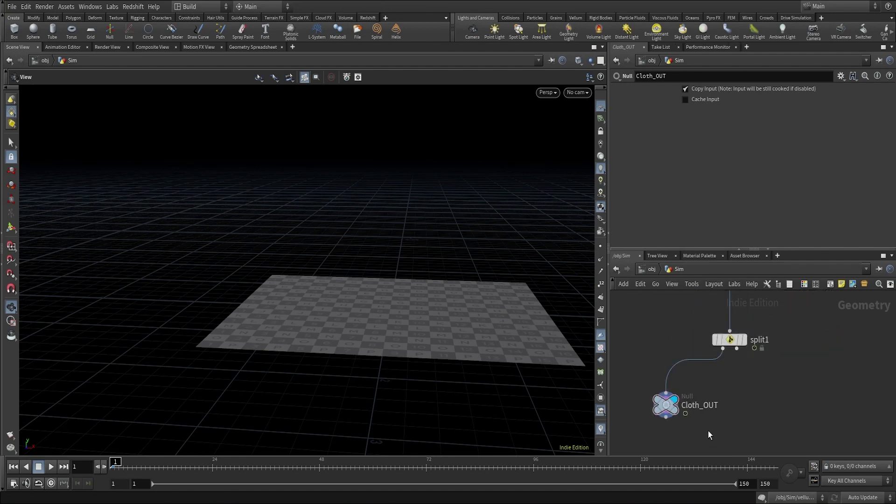
Duplicate the Cloth_OUT null, connect the copy to the second output of split1 and rename it Sphere_OUT
alt+drag(668, 406, 778, 407)
drag(737, 349, 773, 397)
double_click(808, 408)
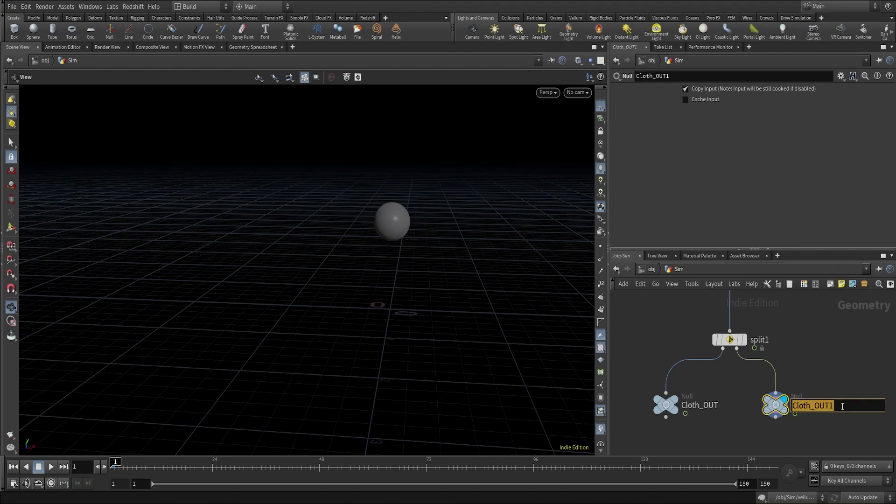
text(s)
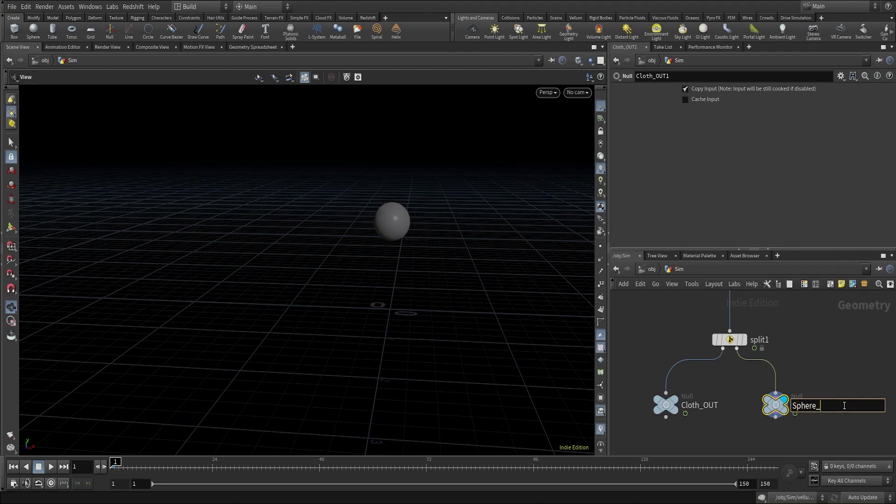
click(836, 359)
scroll(821, 360, down, 3)
middle_drag(816, 362, 773, 346)
scroll(773, 347, up, 4)
drag(732, 385, 759, 387)
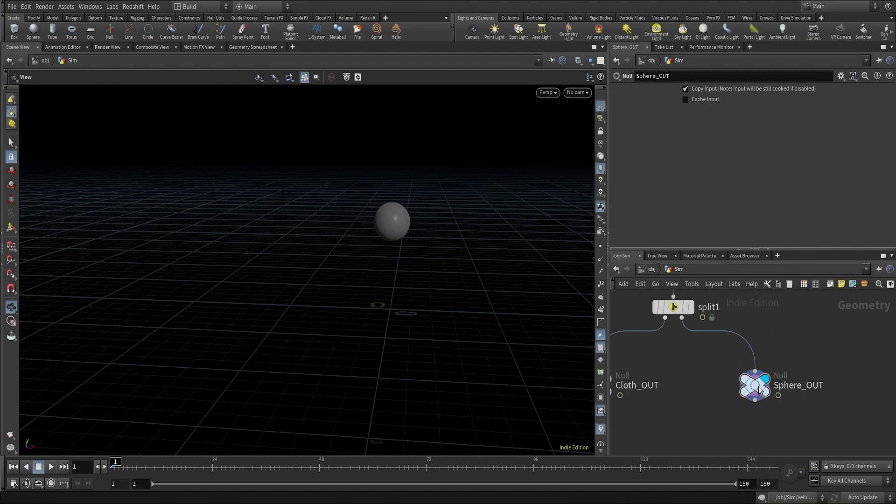
Add a new Geometry object below Sim at the object level
key(h)
click(653, 270)
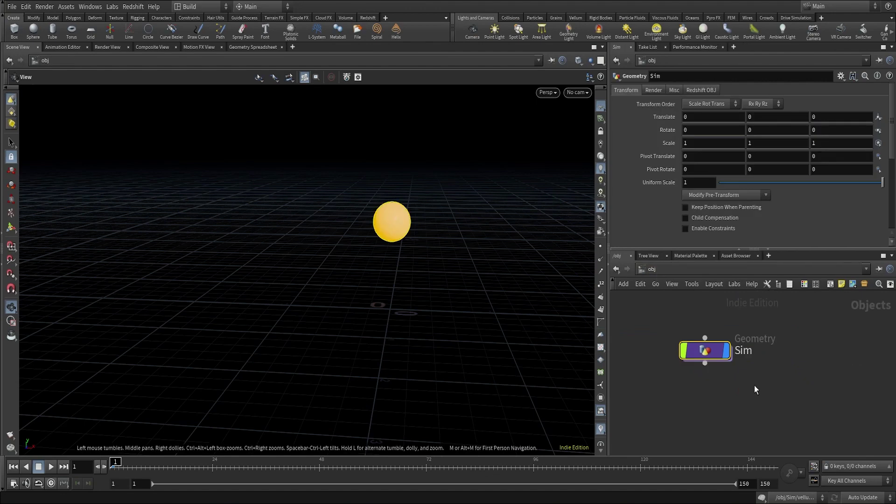
key(Tab)
text(geo)
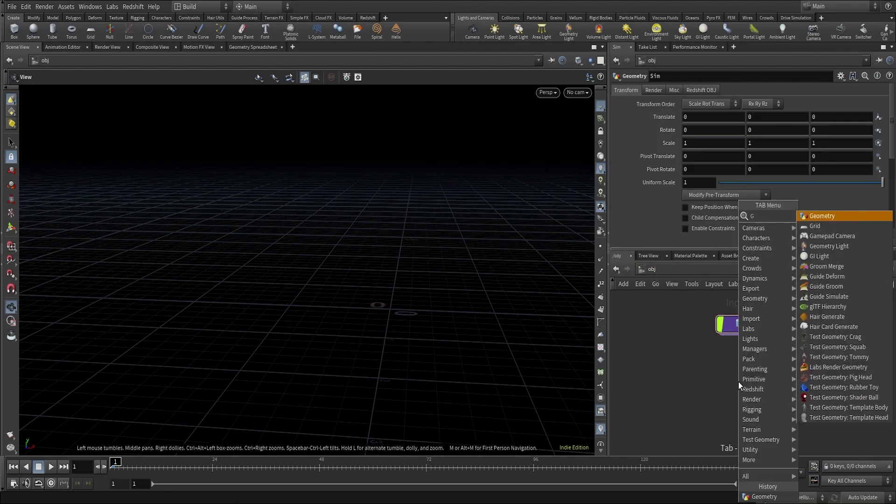
key(Return)
click(739, 382)
double_click(738, 382)
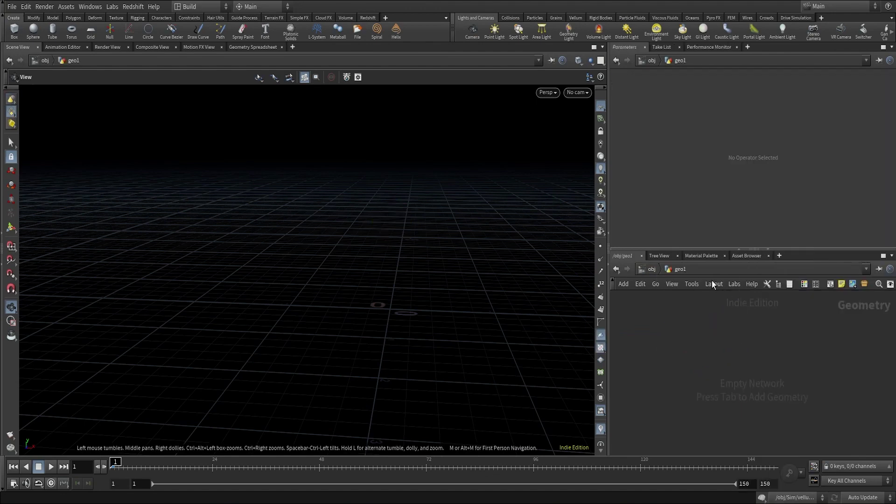
click(650, 269)
Rename the new Geometry object to rndr_Sphere
double_click(785, 390)
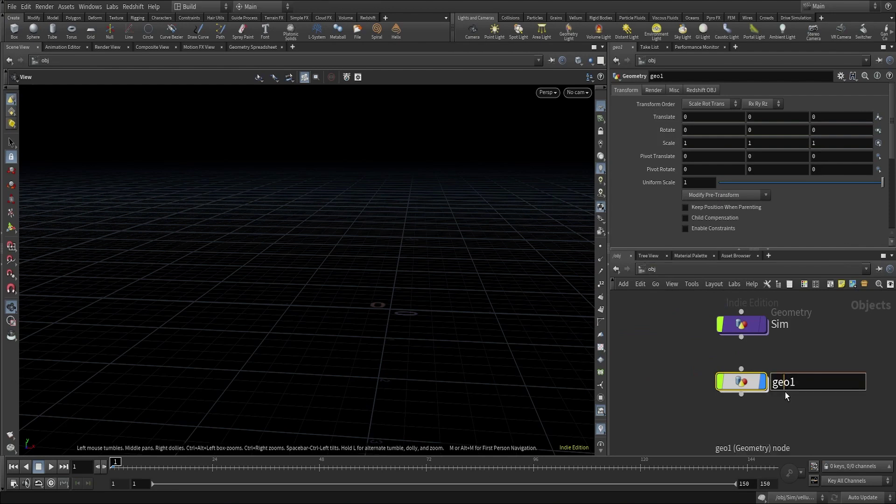
text(rndr)
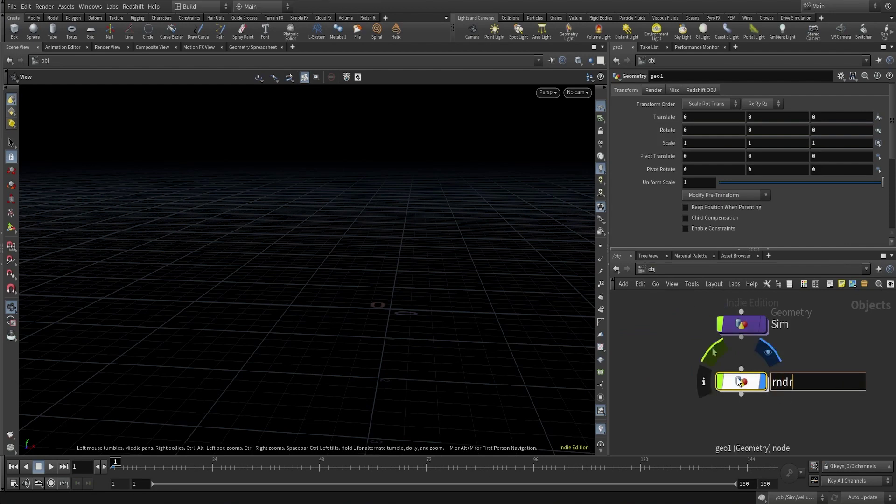
text(_Sphere)
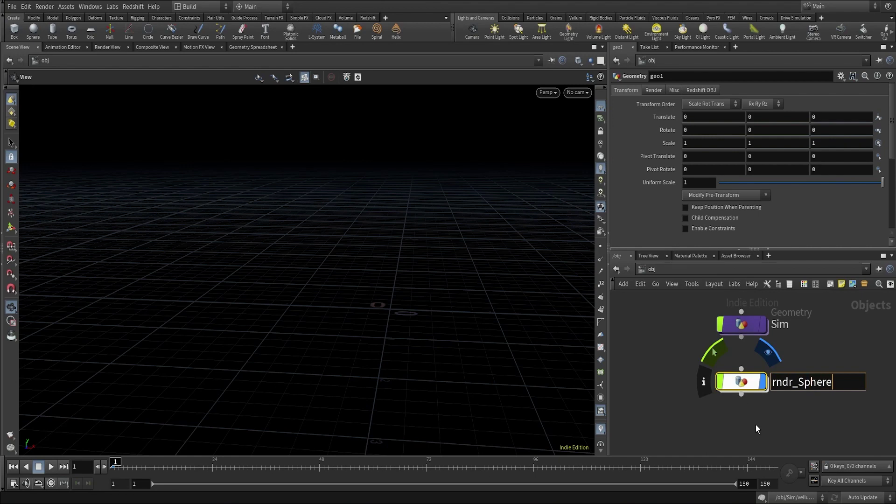
key(Return)
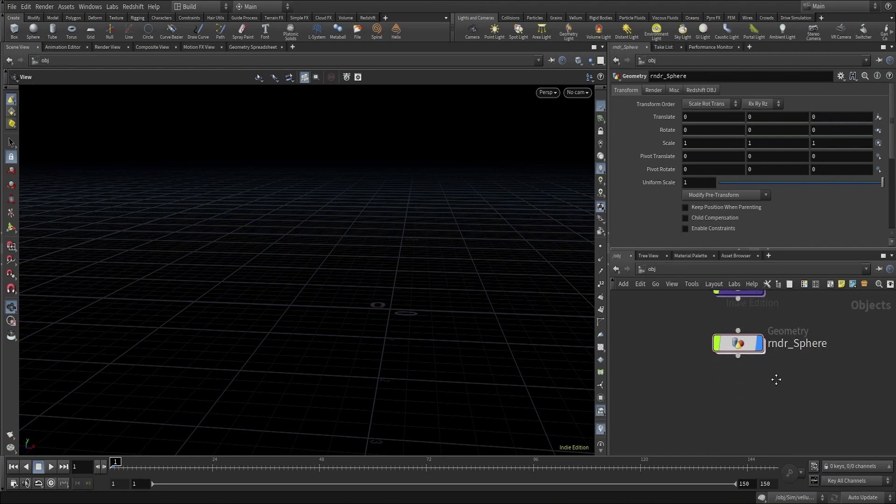
Colour the rndr_Sphere node red
key(c)
click(833, 388)
key(c)
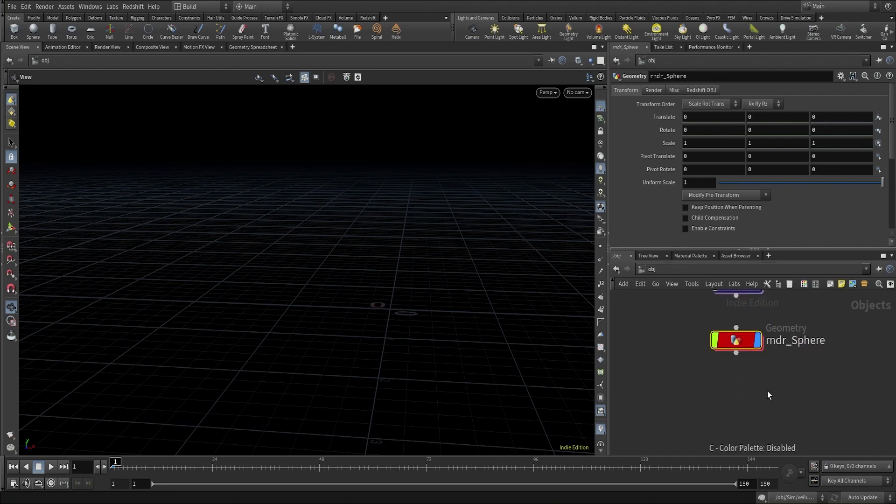
Duplicate the red rndr_Sphere object below the original and rename the copy to rndr_Cloth
click(768, 391)
key(Tab)
key(Return)
drag(744, 394, 742, 393)
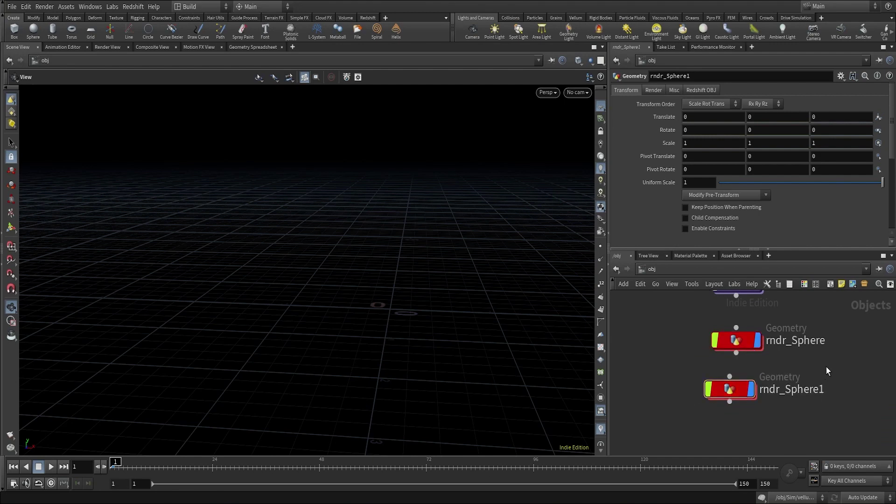
click(804, 286)
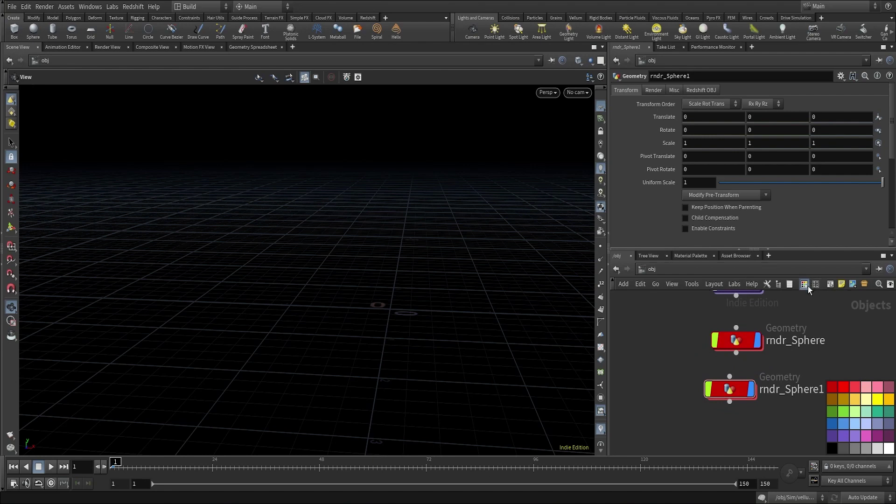
key(c)
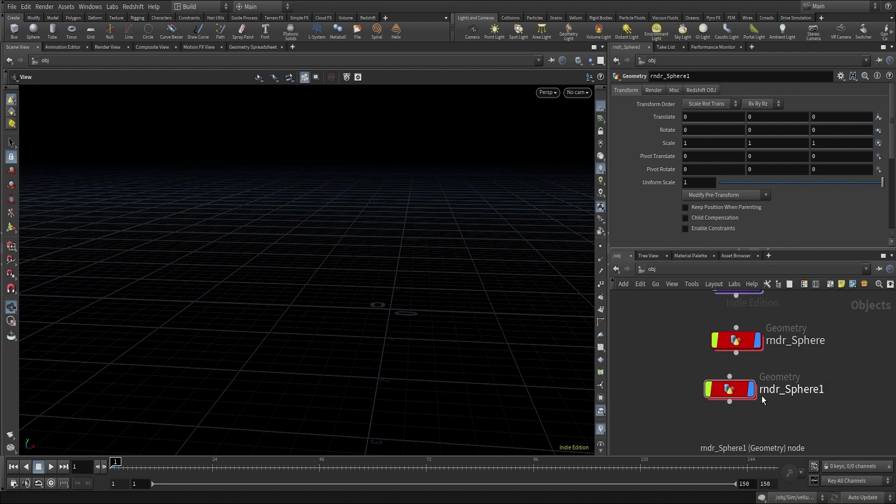
double_click(785, 390)
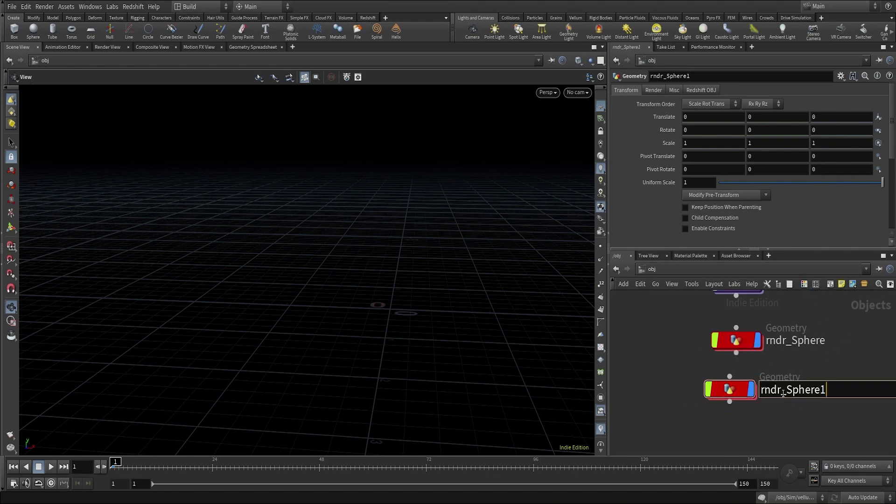
drag(787, 391, 892, 394)
text(Clot)
key(Return)
scroll(847, 382, down, 2)
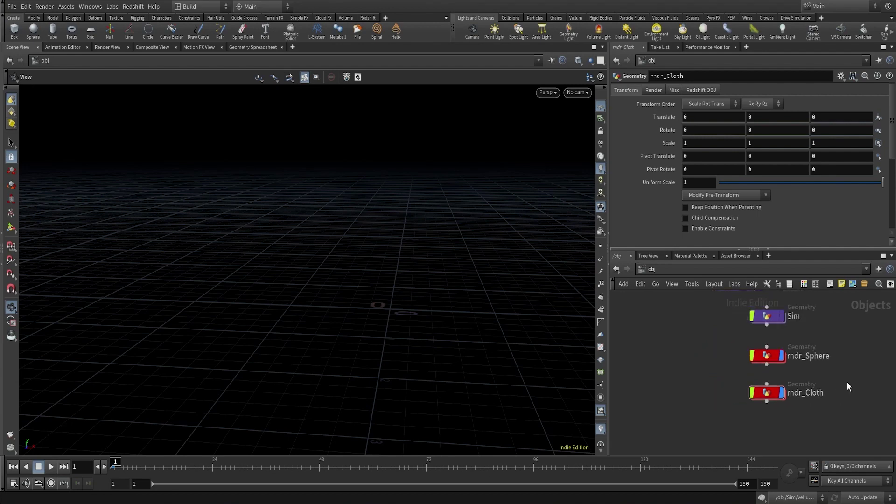
Add an Object Merge node inside the rndr_Sphere object
middle_drag(773, 368, 744, 384)
scroll(740, 380, up, 2)
drag(680, 359, 783, 439)
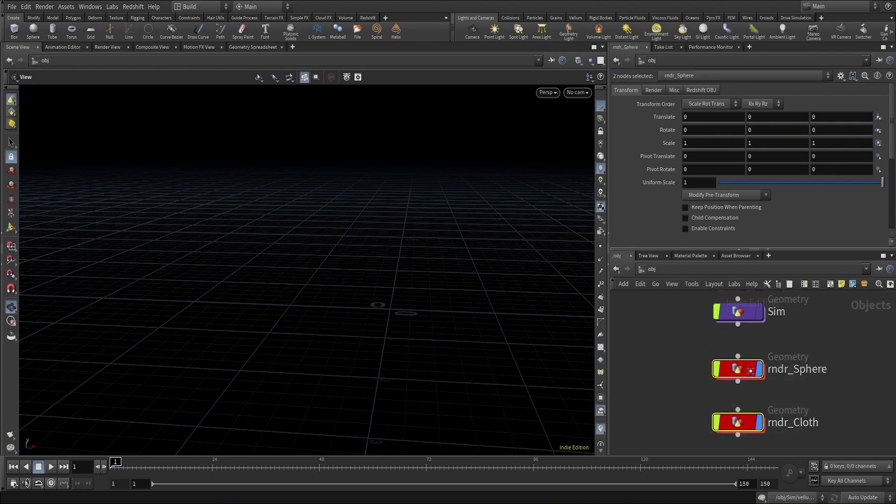
double_click(754, 369)
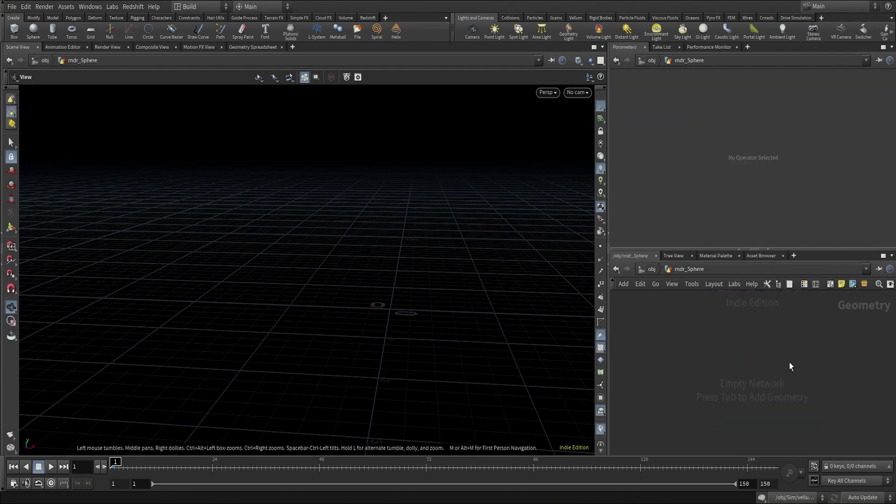
key(Tab)
text(obje)
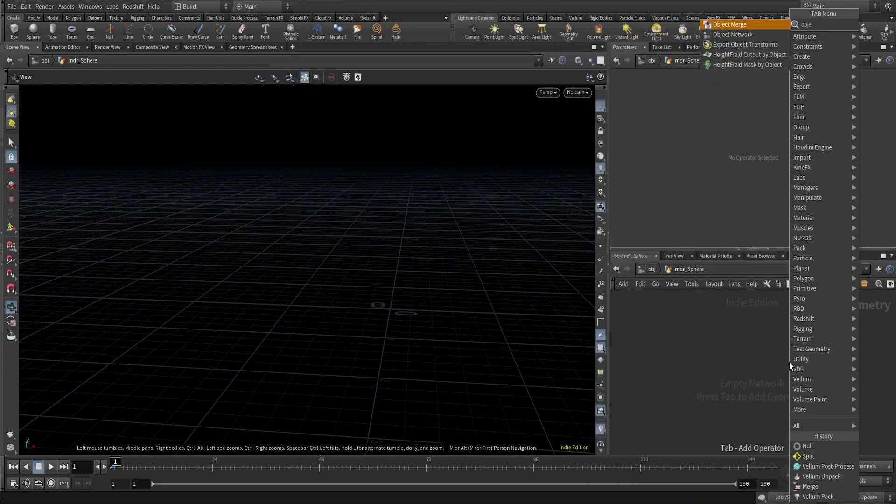
key(Return)
click(774, 369)
Copy the Sphere_OUT null from Sim and paste it as Object 1, /obj/Sim/Sphere_OUT, in the Object Merge inside rndr_Sphere
click(652, 269)
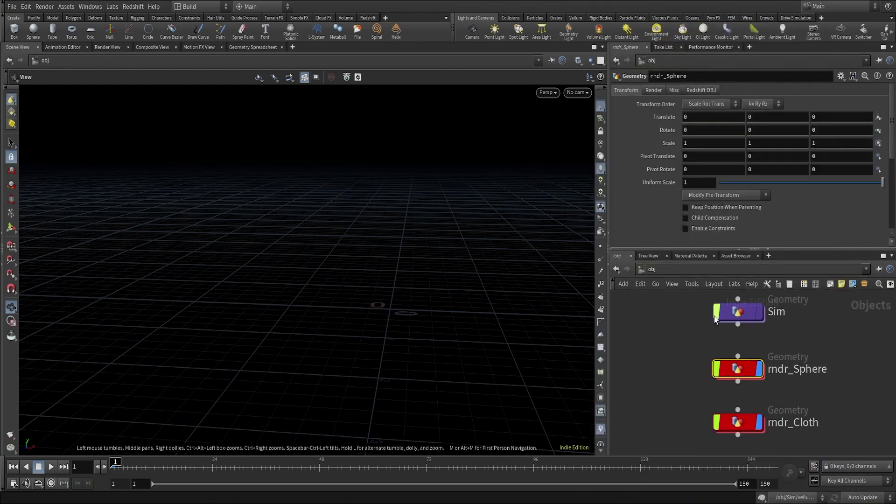
double_click(741, 310)
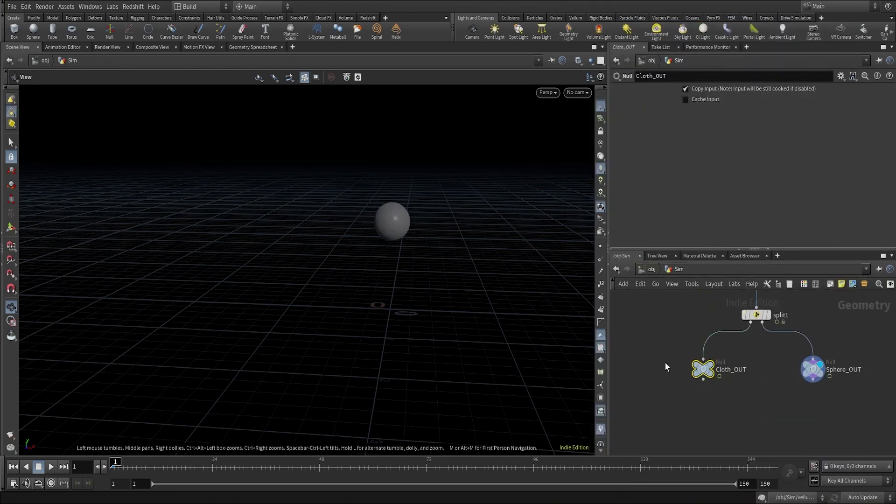
drag(883, 423, 782, 343)
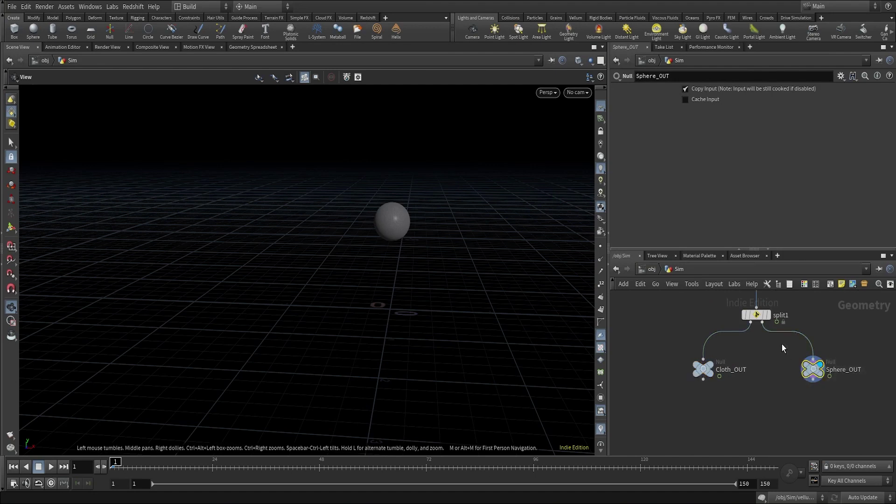
key(ctrl+c)
click(650, 269)
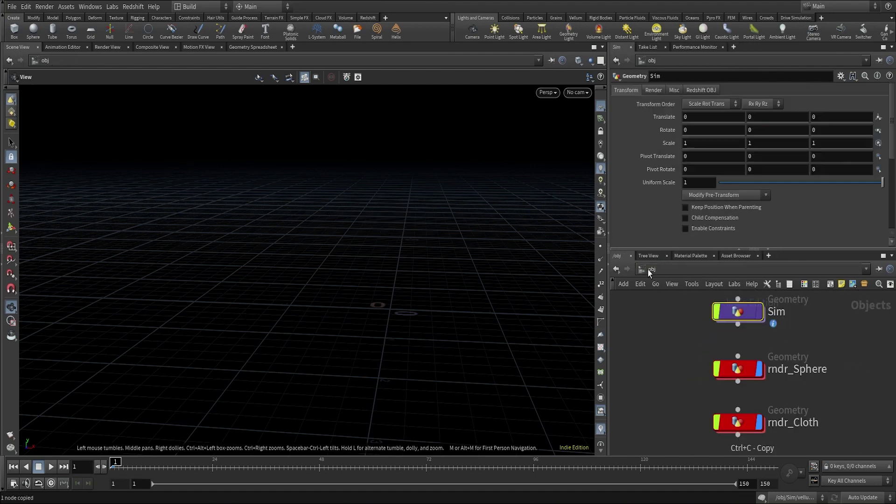
double_click(746, 371)
click(773, 381)
click(730, 116)
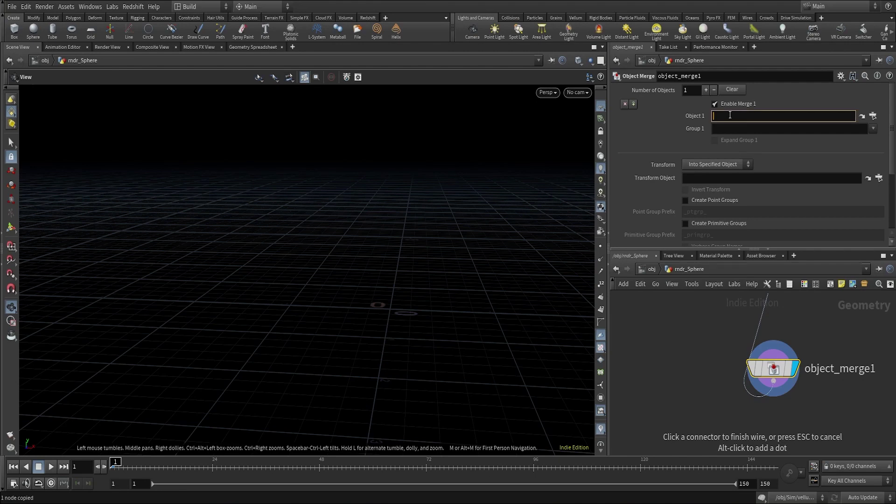
key(ctrl+v)
click(694, 324)
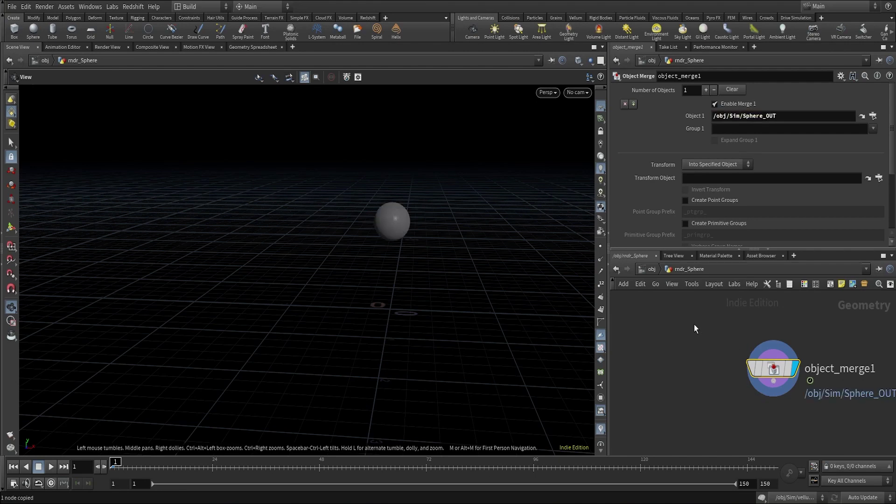
Copy the Cloth_OUT null inside the Sim network
click(652, 269)
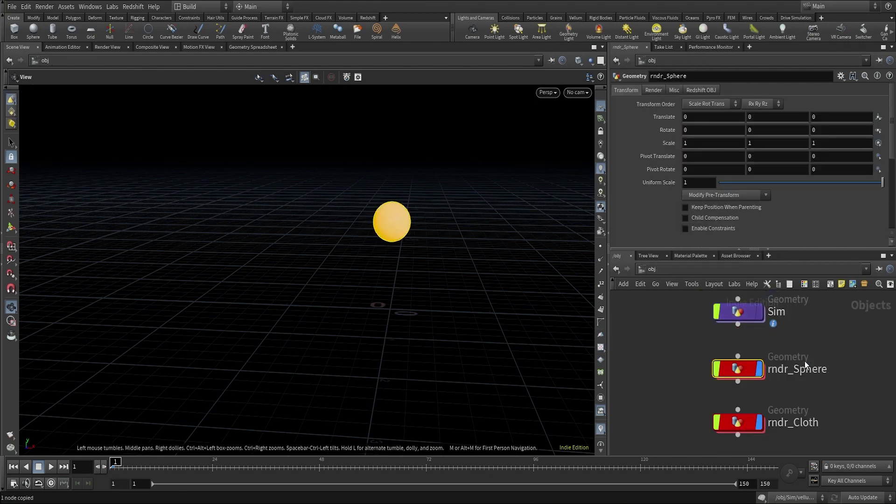
middle_drag(828, 381, 824, 338)
click(735, 381)
middle_drag(828, 373, 808, 445)
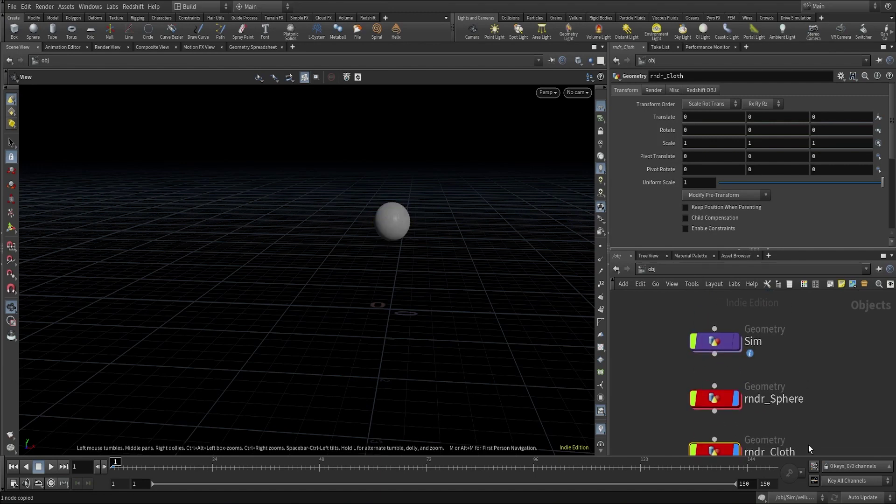
double_click(715, 343)
drag(741, 404, 657, 342)
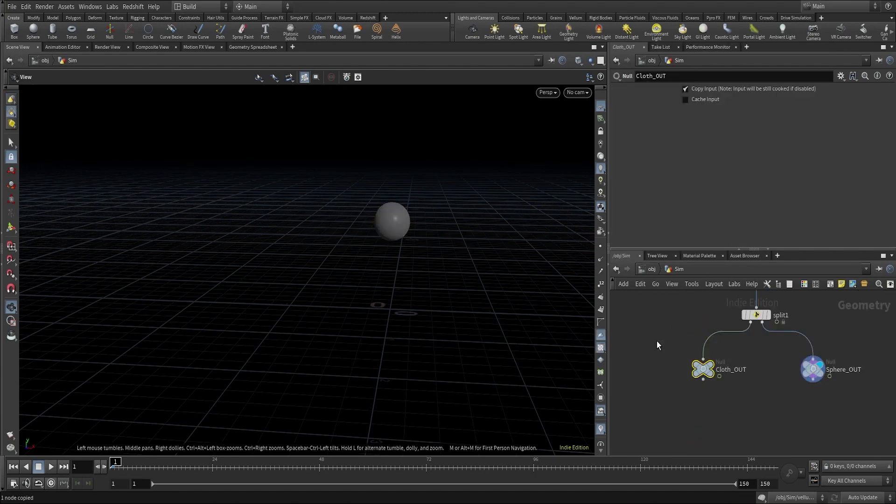
key(ctrl+v)
key(ctrl+z)
key(ctrl+c)
Add an Object Merge node inside the rndr_Cloth object
key(u)
scroll(713, 384, up, 2)
double_click(700, 381)
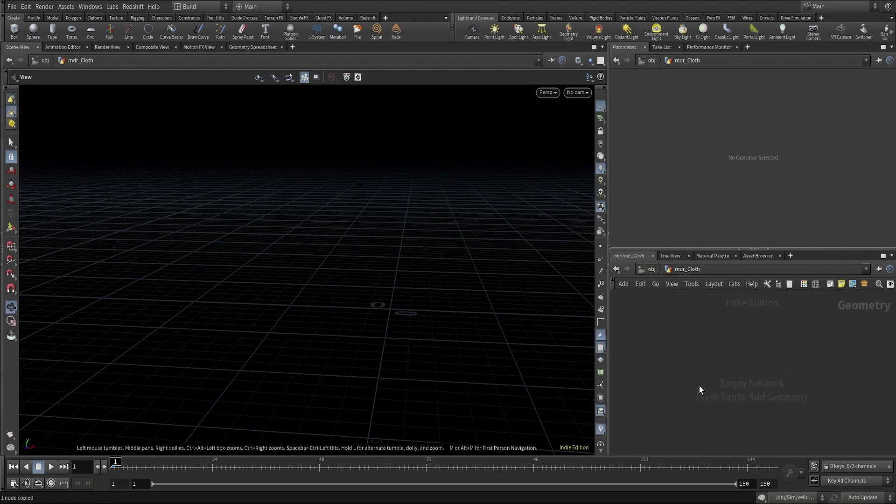
key(Tab)
text(obj)
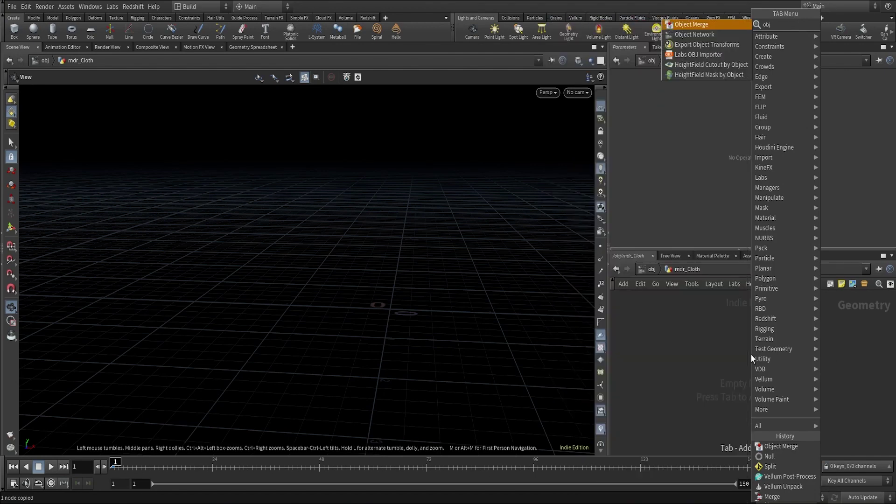
key(Return)
click(751, 354)
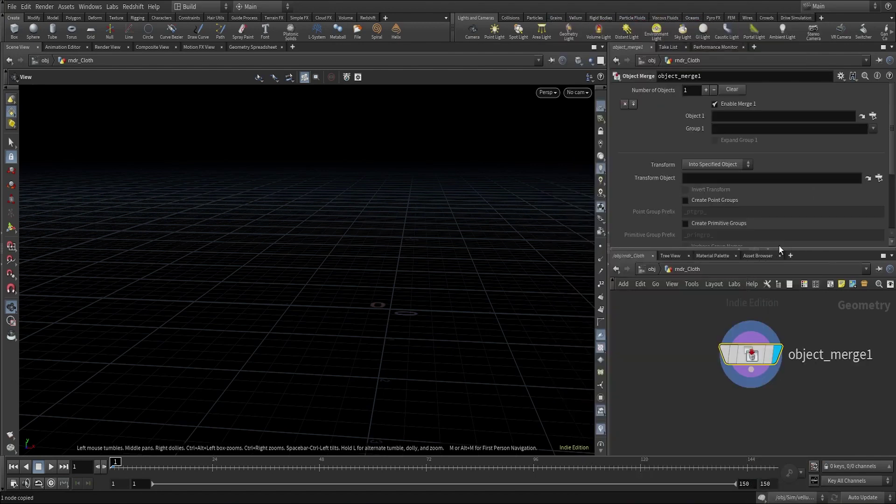
Set Object 1 of rndr_Cloth's Object Merge to /obj/Sim/Cloth_OUT and return to the object level
click(774, 116)
key(ctrl+v)
key(Return)
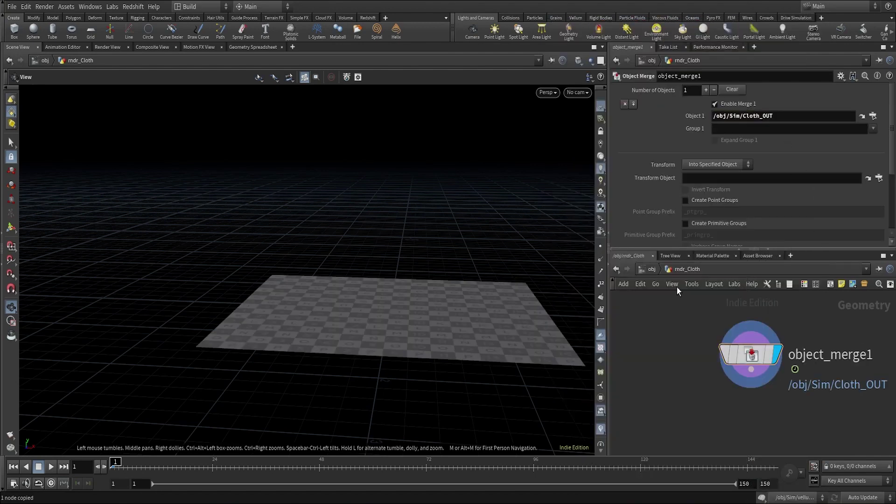
click(651, 269)
click(836, 357)
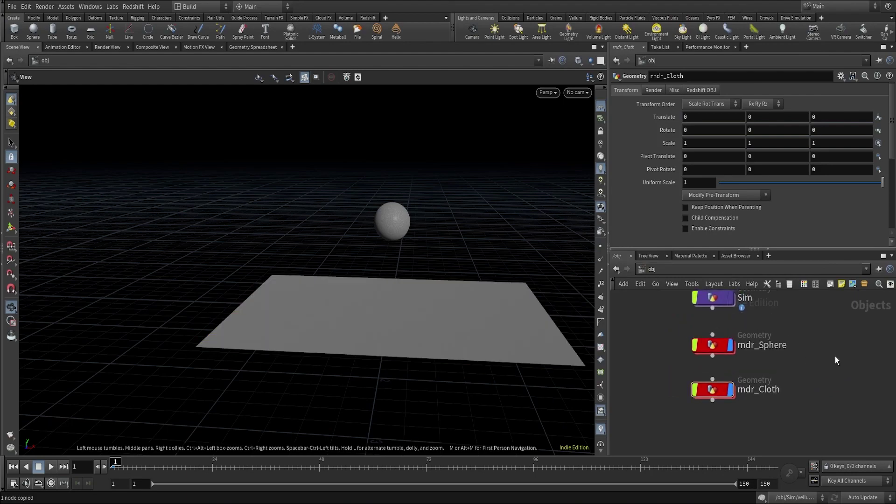
drag(434, 290, 437, 301)
right_drag(443, 309, 466, 284)
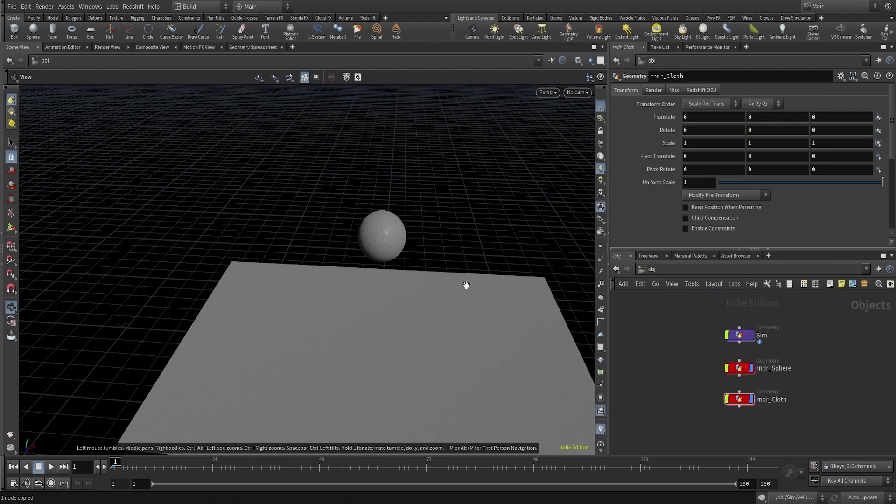
middle_drag(466, 284, 428, 231)
right_drag(428, 231, 422, 280)
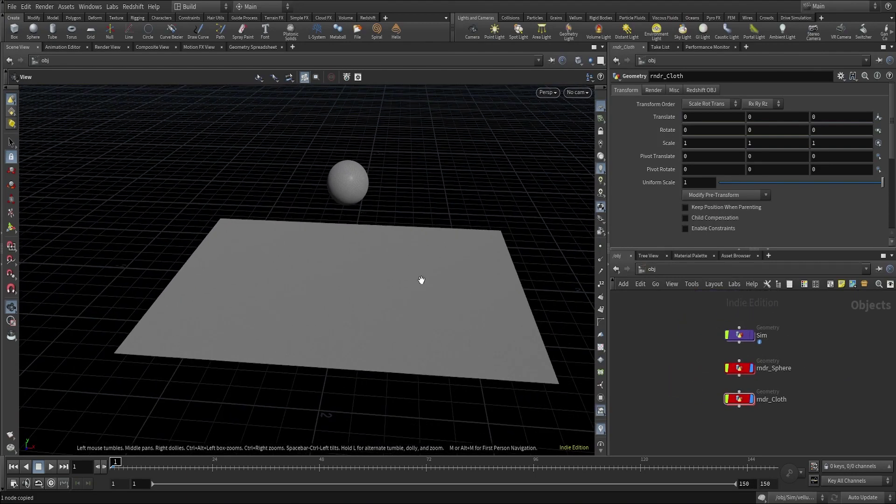